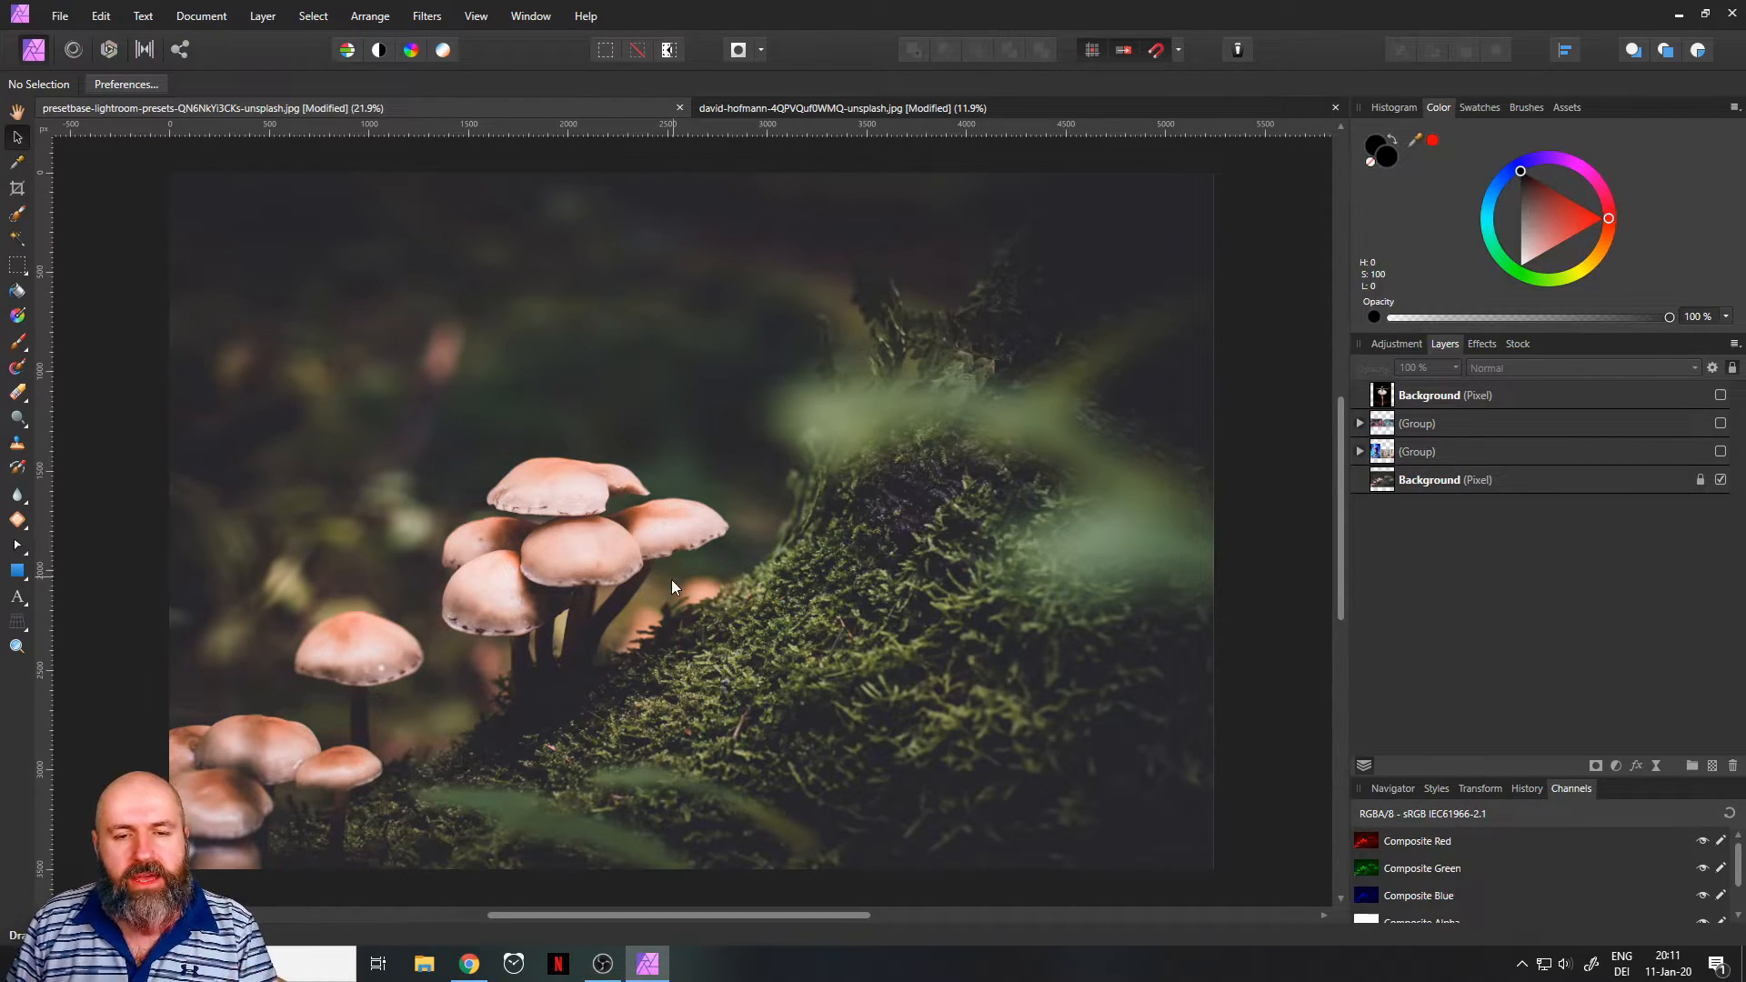
Step: Preview the ballet dancer photo and the two groups of example photos by toggling layer visibility, ending with only the mushroom background visible
{"action": "left_click", "coordinate": [1720, 396]}
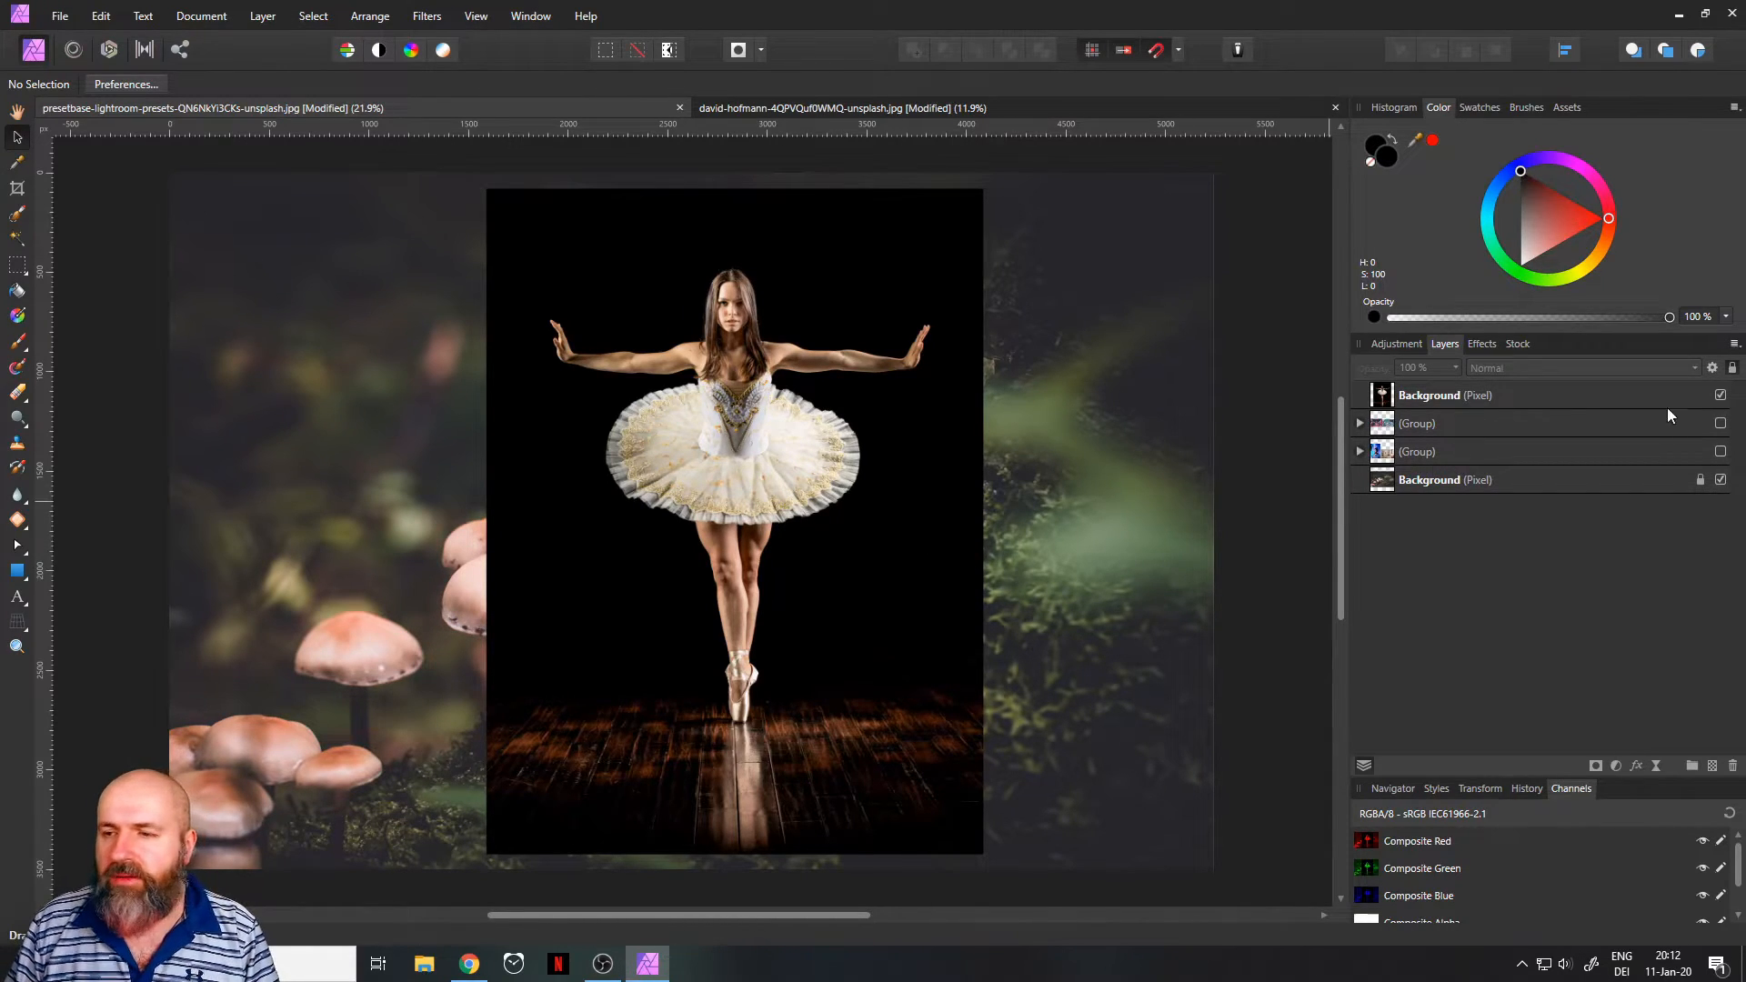
{"action": "left_click", "coordinate": [1721, 395]}
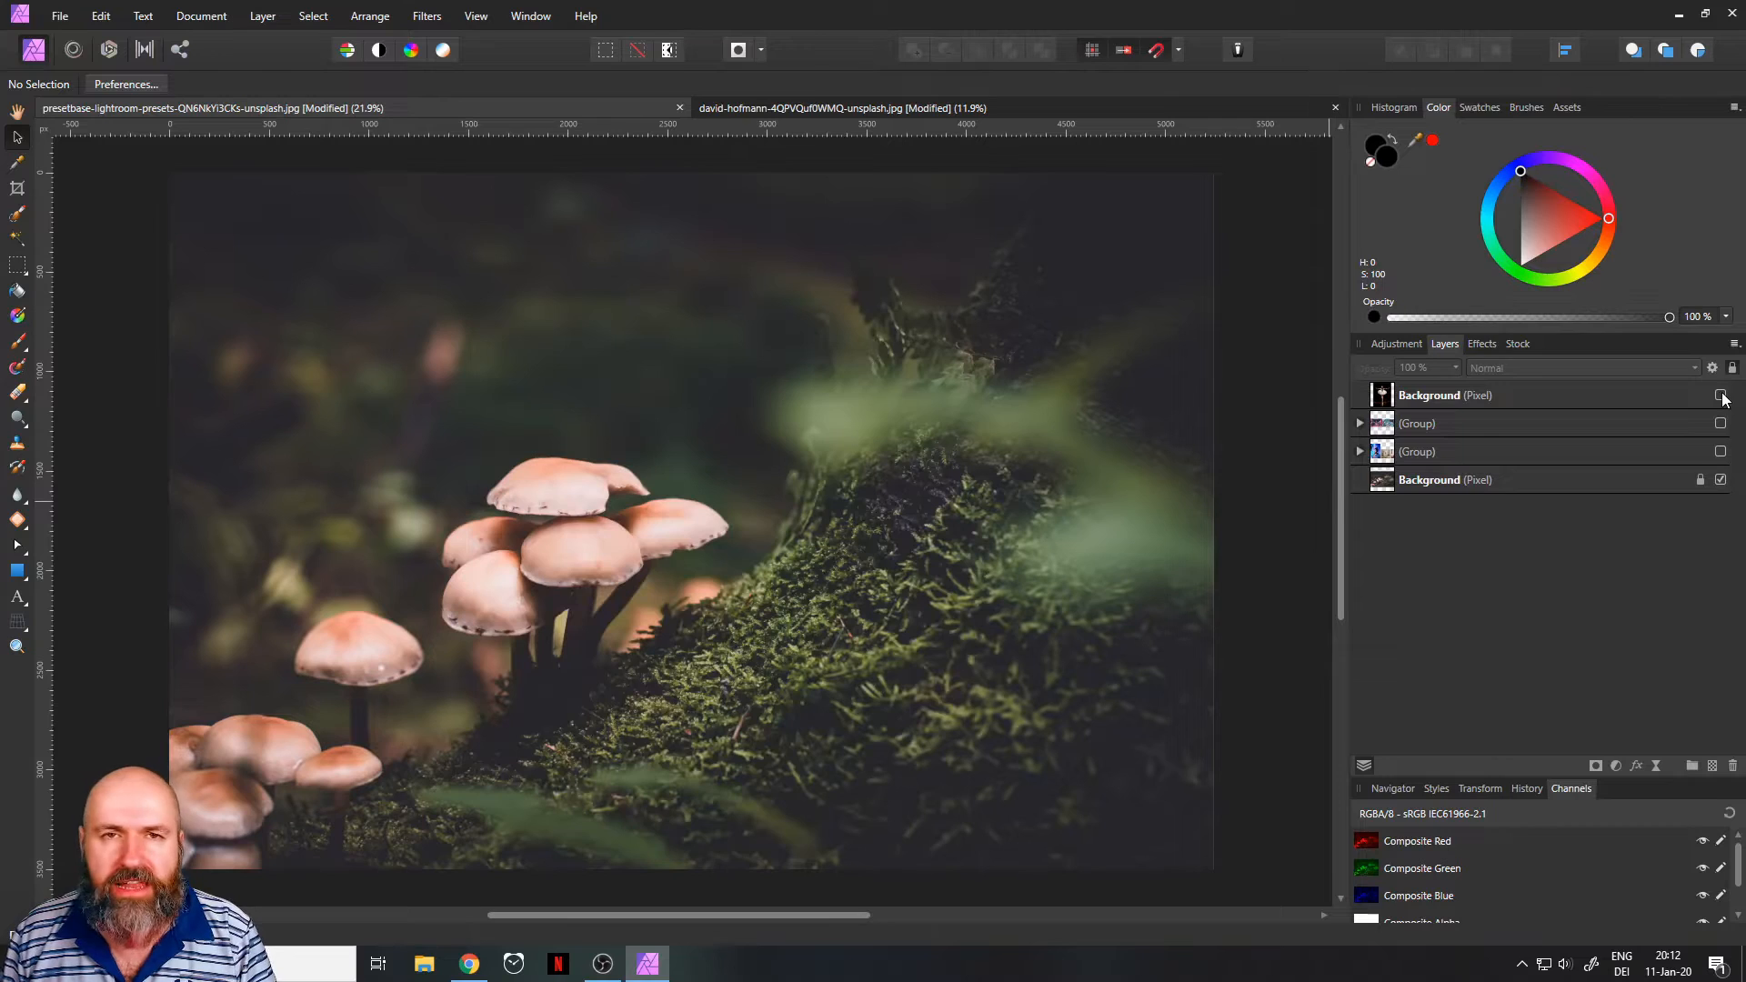
{"action": "left_click", "coordinate": [1720, 479]}
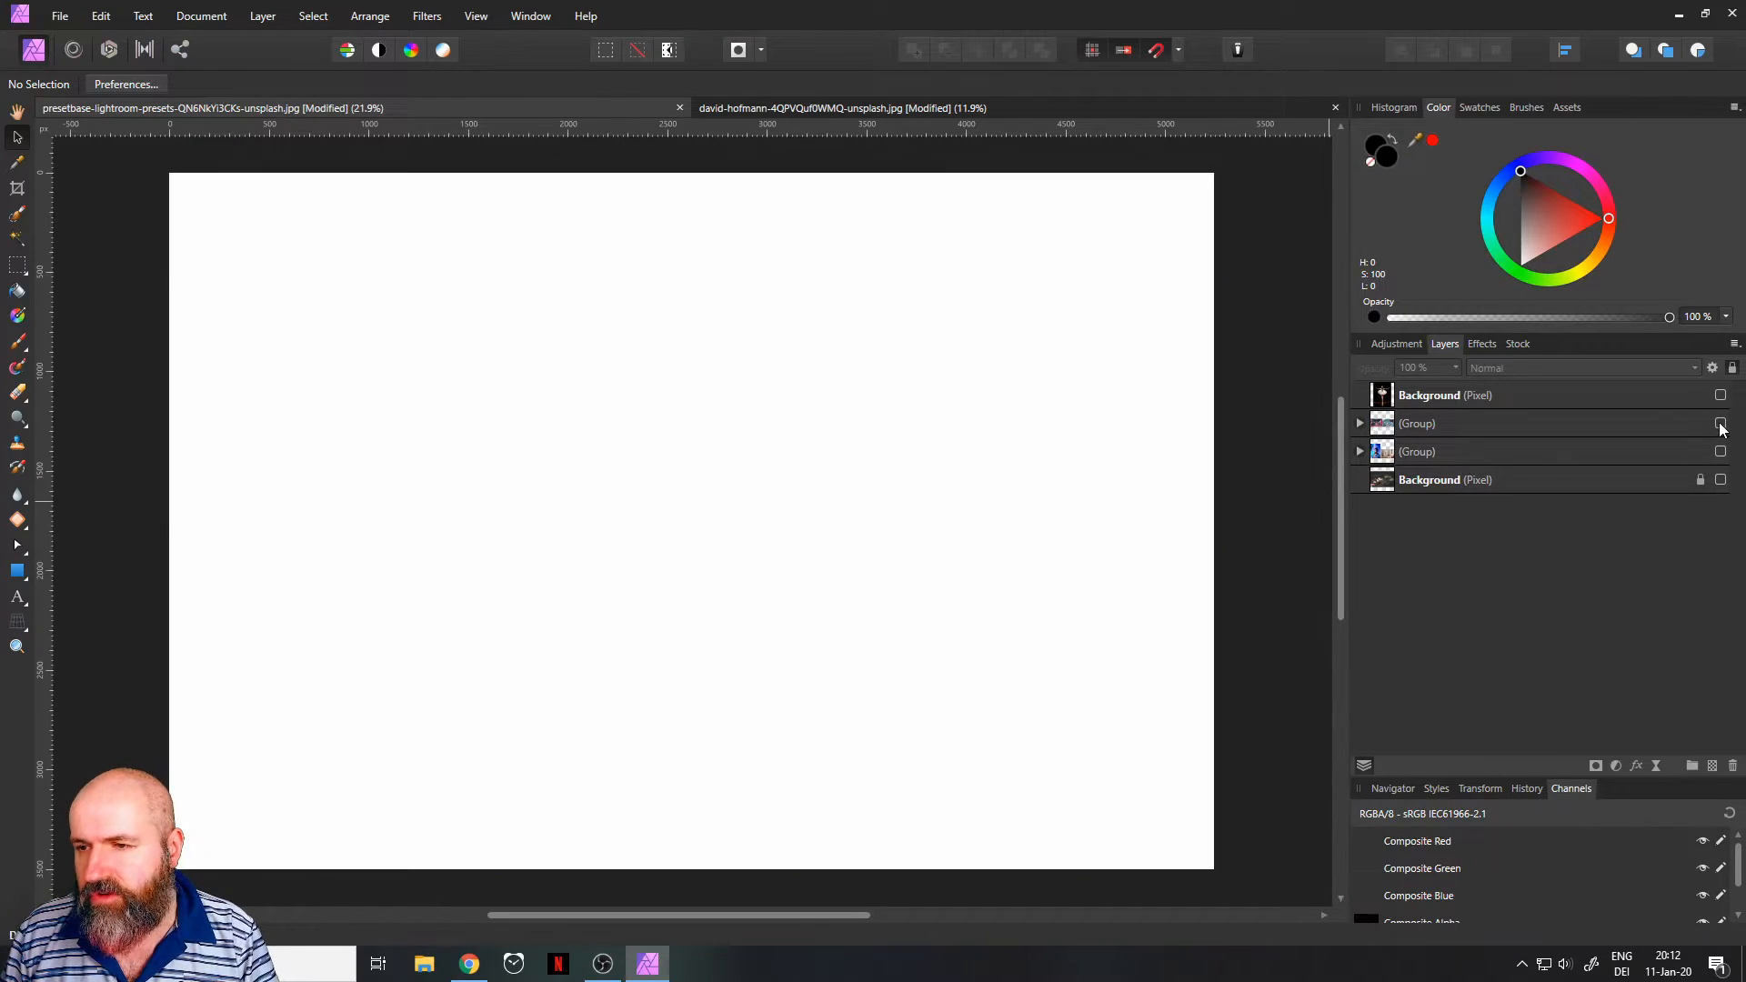
{"action": "left_click", "coordinate": [1720, 423]}
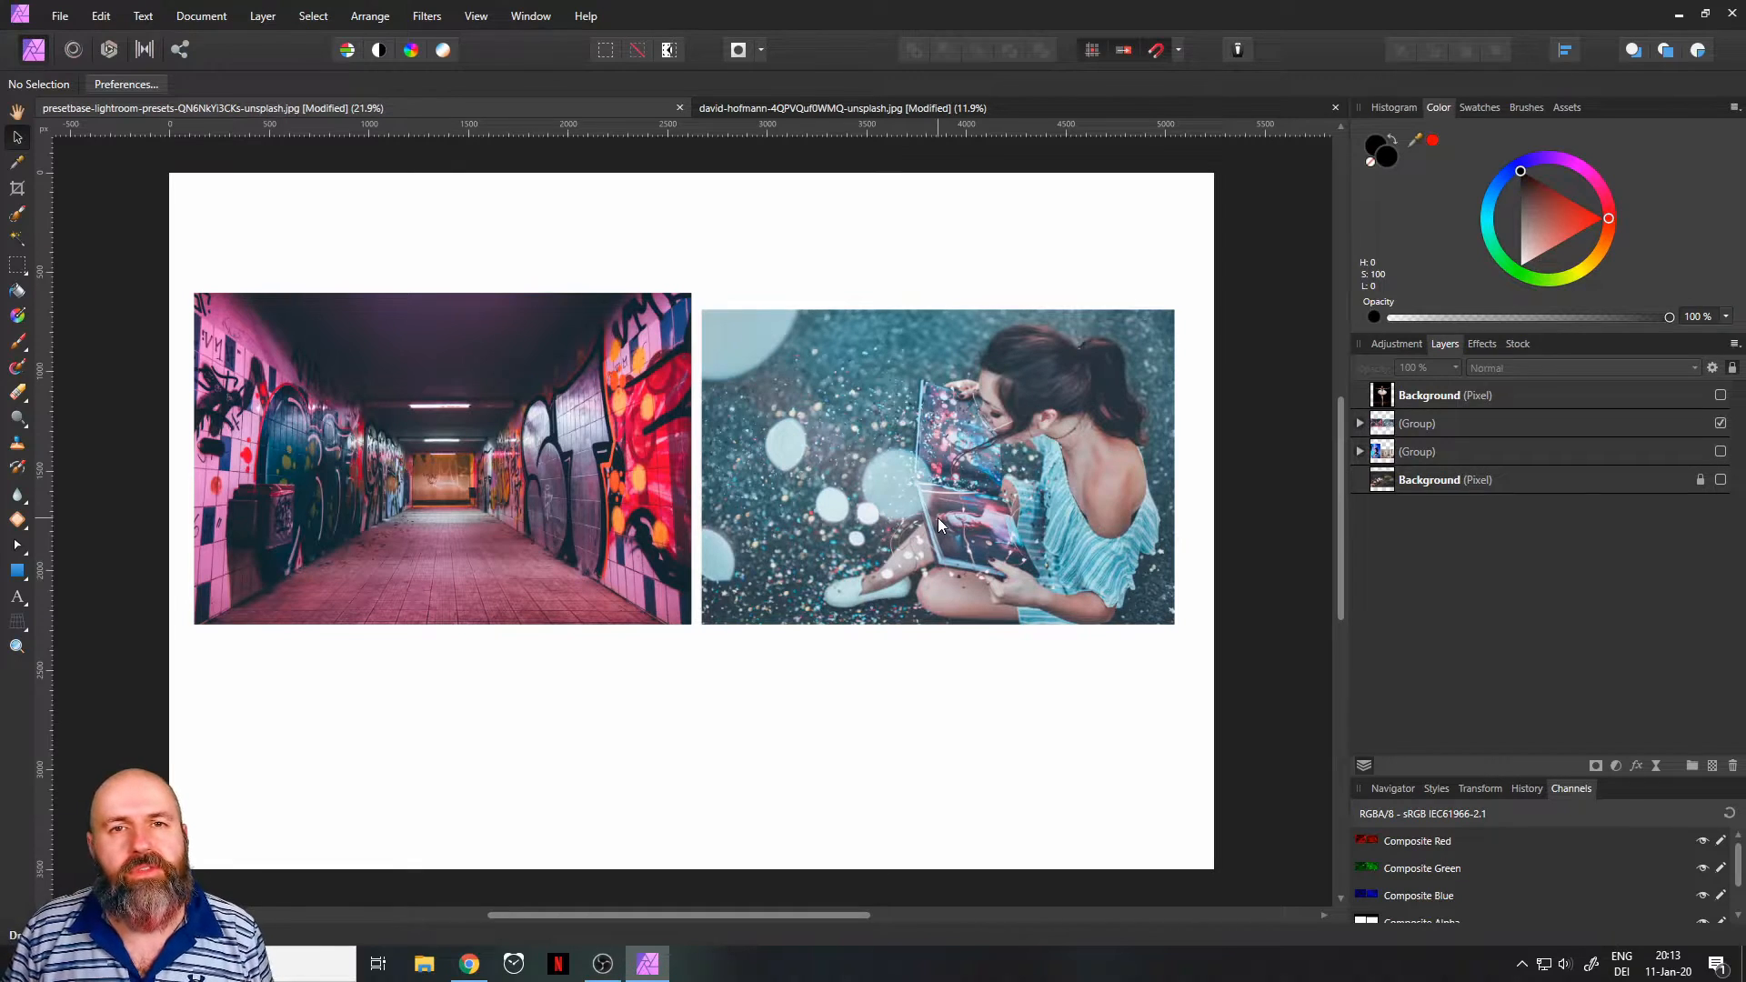
{"action": "left_click", "coordinate": [1720, 422]}
{"action": "left_click", "coordinate": [1720, 451]}
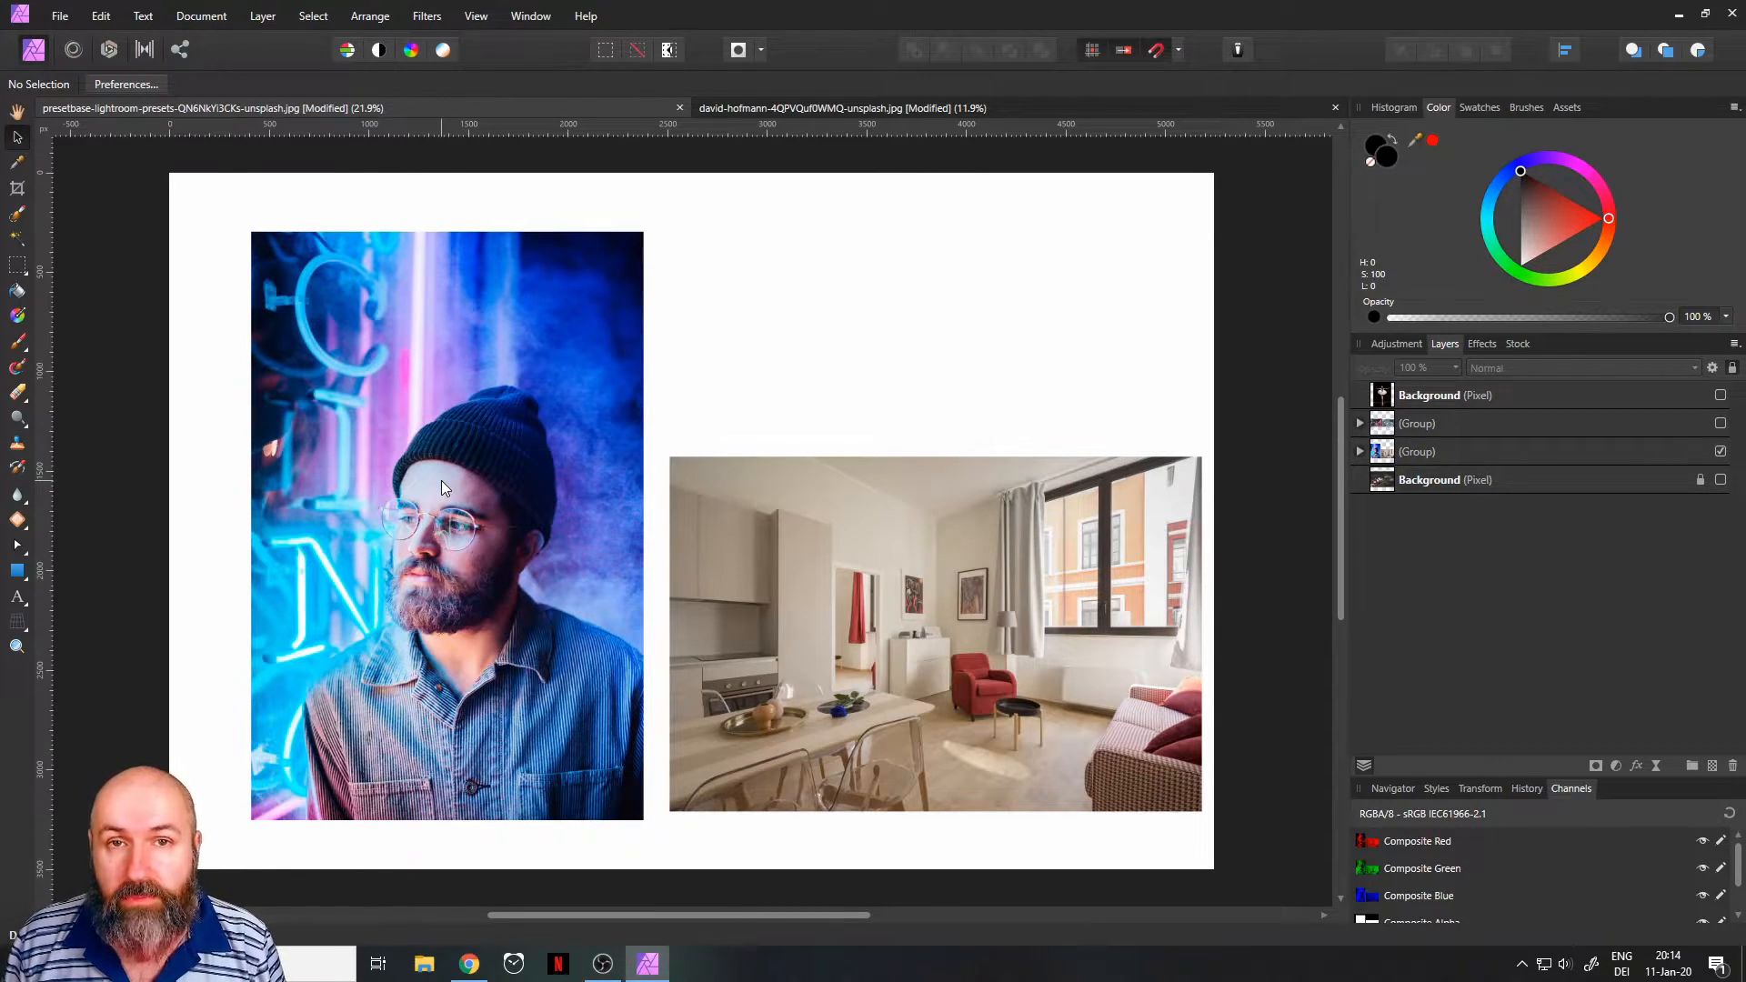
{"action": "left_click", "coordinate": [1719, 451]}
{"action": "left_click", "coordinate": [1719, 479]}
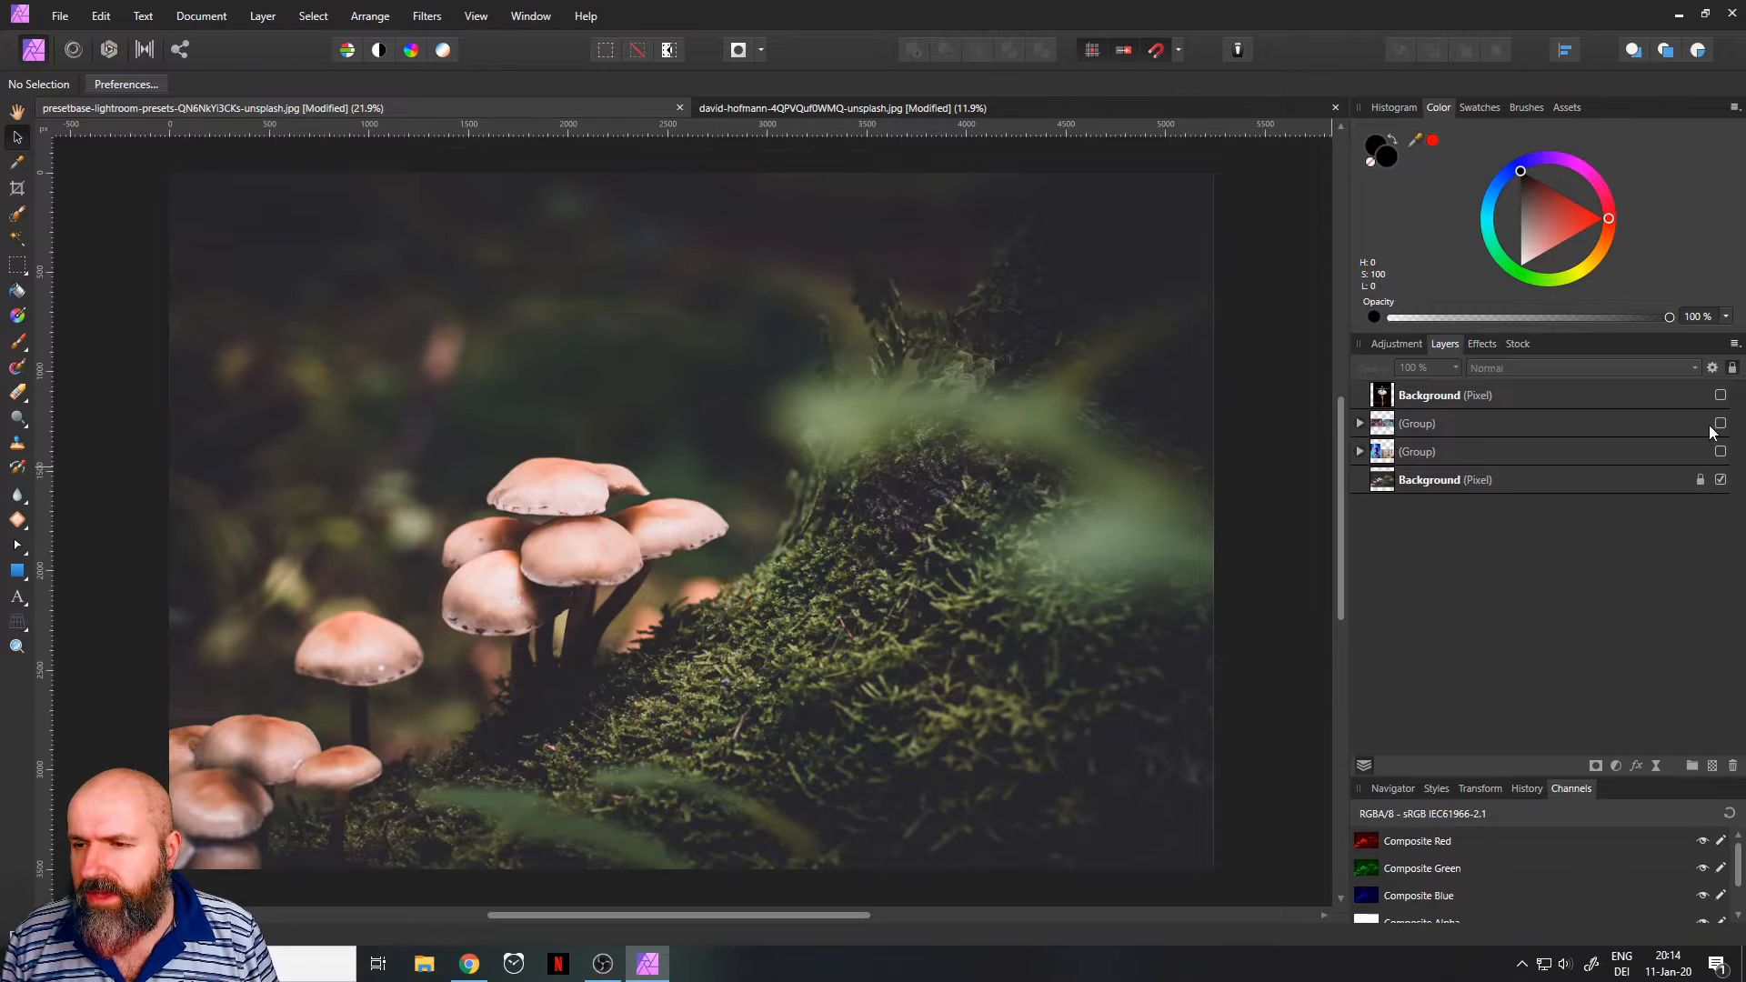
{"action": "left_click", "coordinate": [1719, 397]}
{"action": "left_click", "coordinate": [1719, 396]}
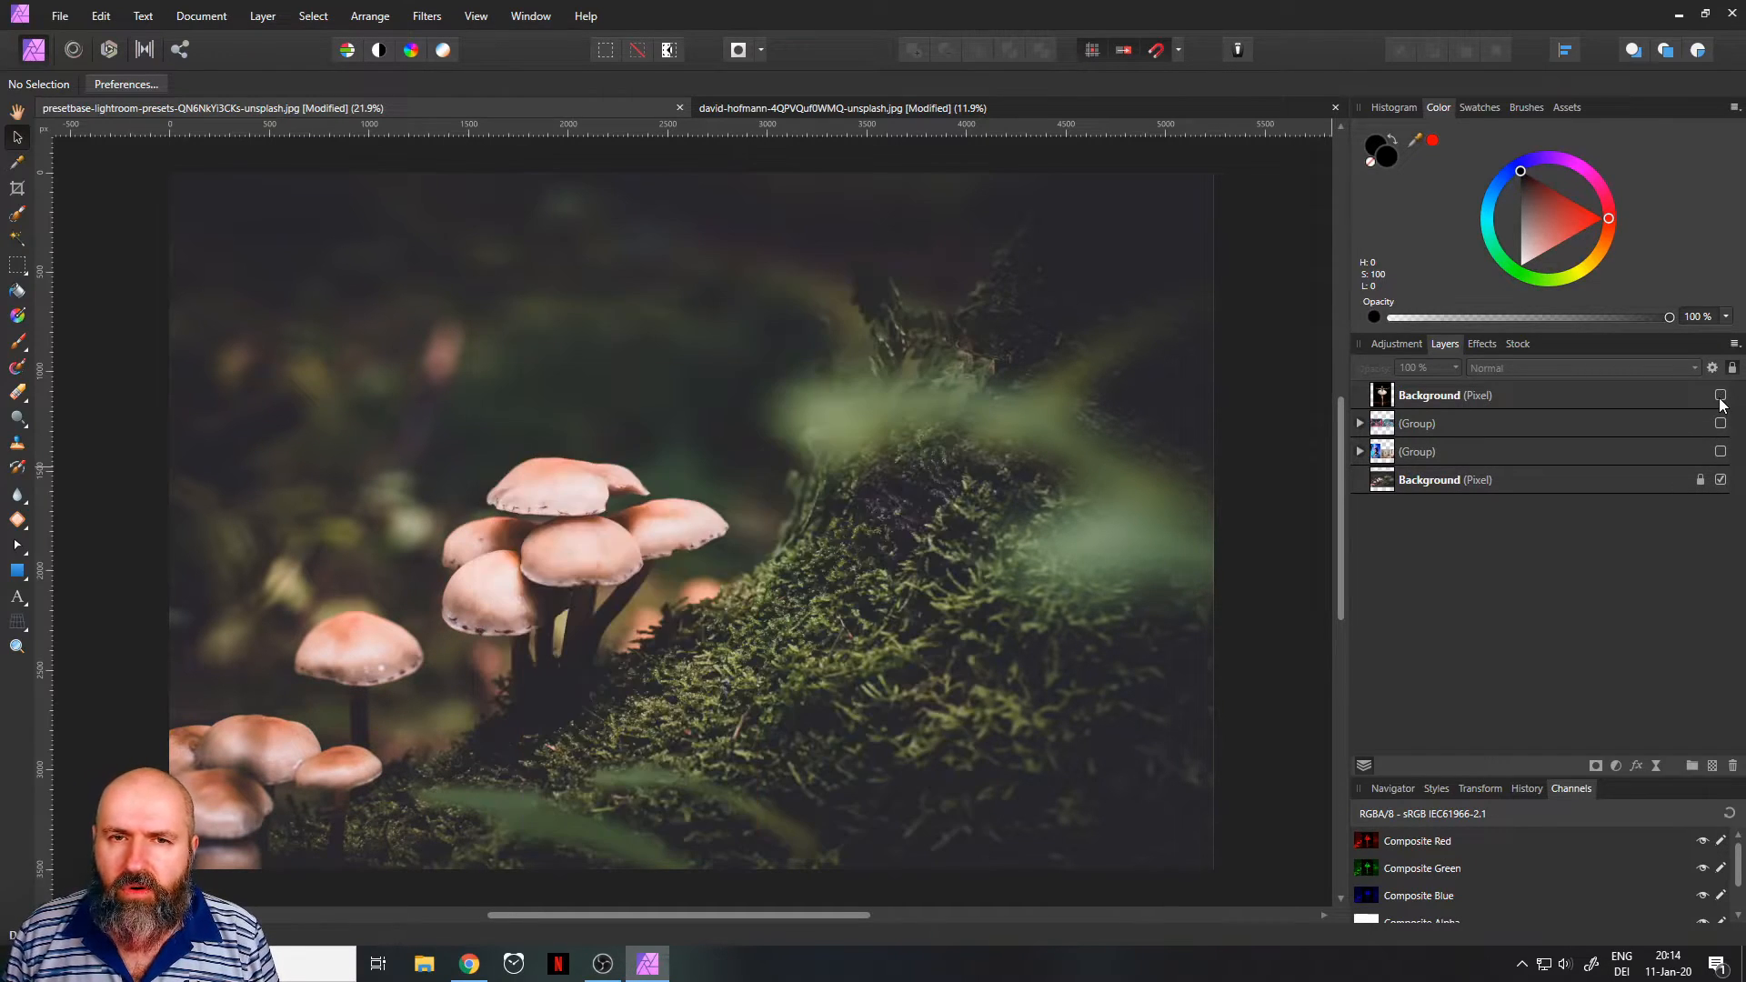
Step: In the dancer document, select her head, arms, bodice and tutu with the Selection Brush at 24 px, snapping to edges
{"action": "left_click", "coordinate": [936, 107]}
{"action": "key", "text": "w"}
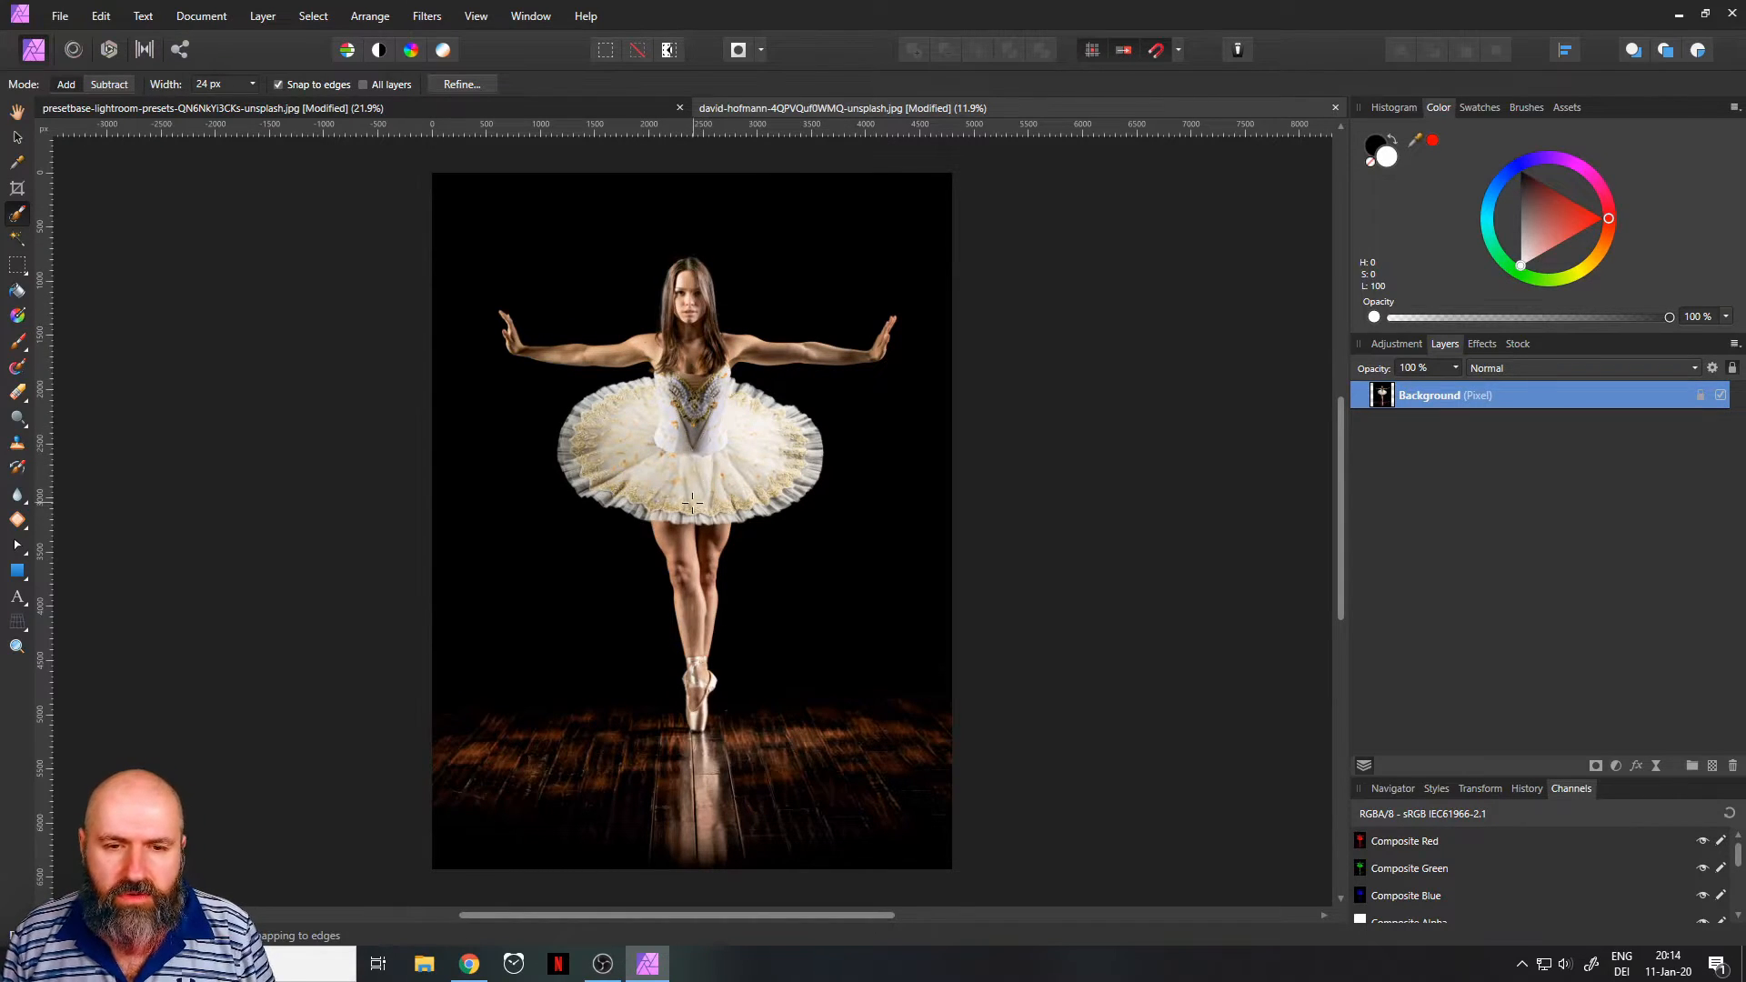
{"action": "scroll", "coordinate": [683, 328], "scroll_direction": "up", "scroll_amount": 4}
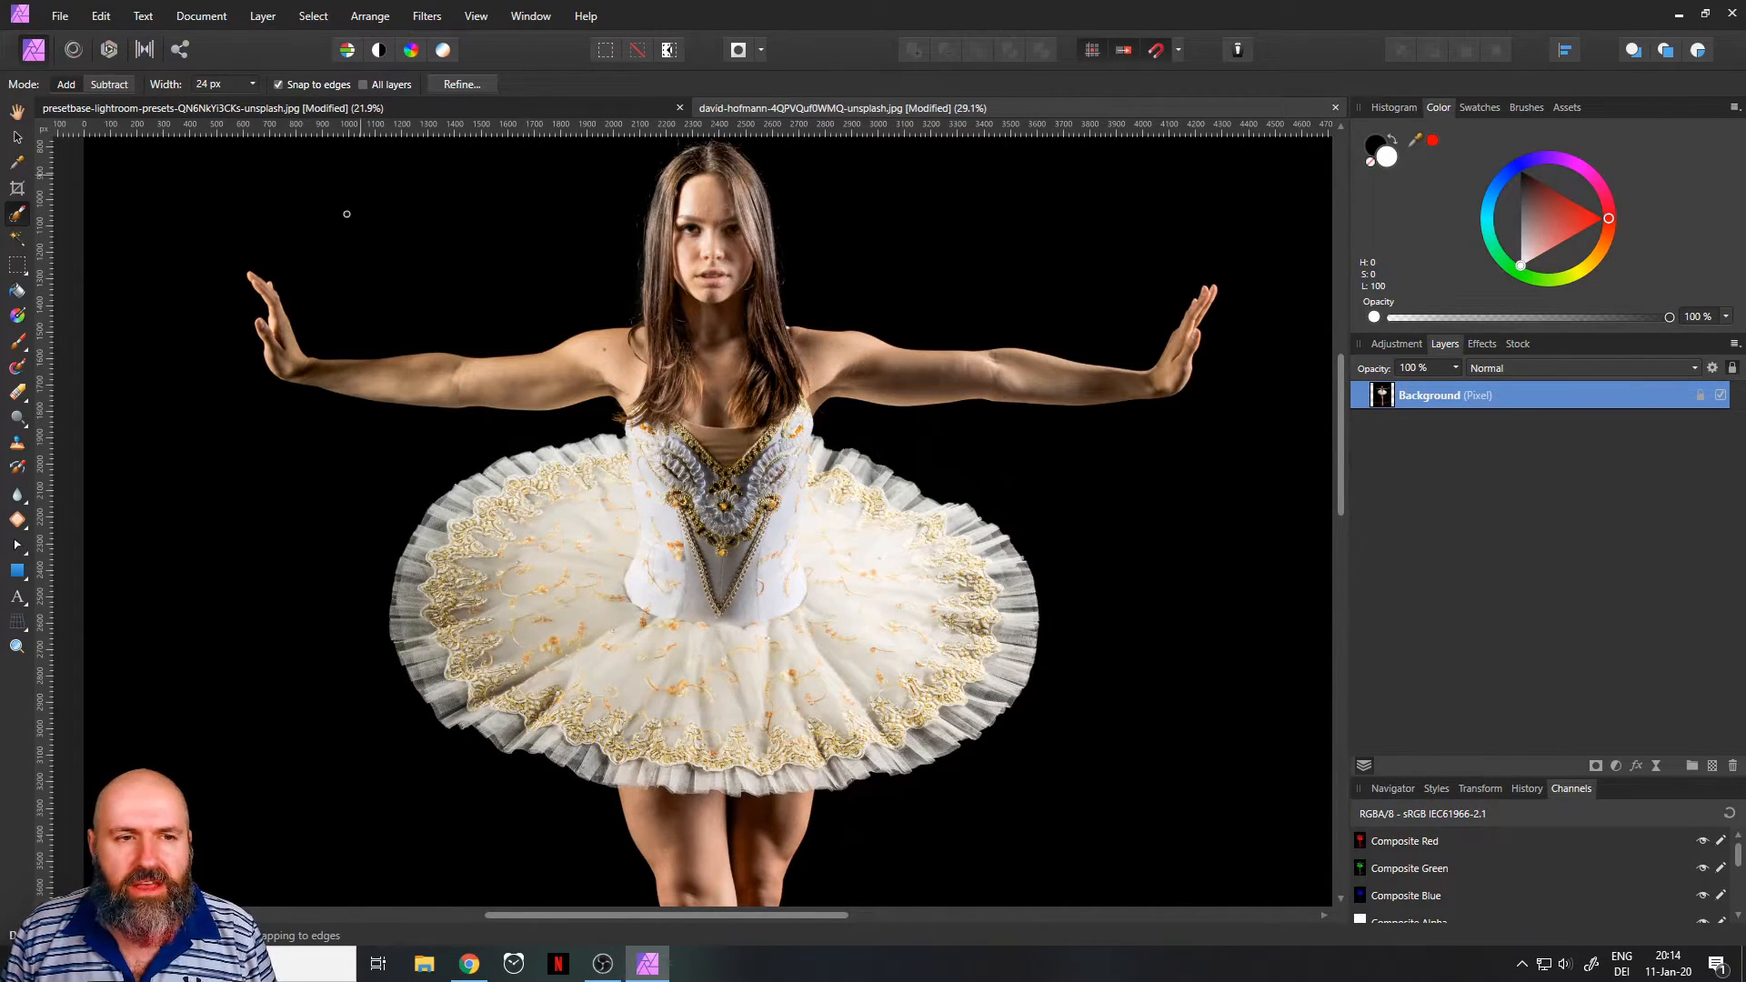
{"action": "scroll", "coordinate": [398, 431], "scroll_direction": "down", "scroll_amount": 3}
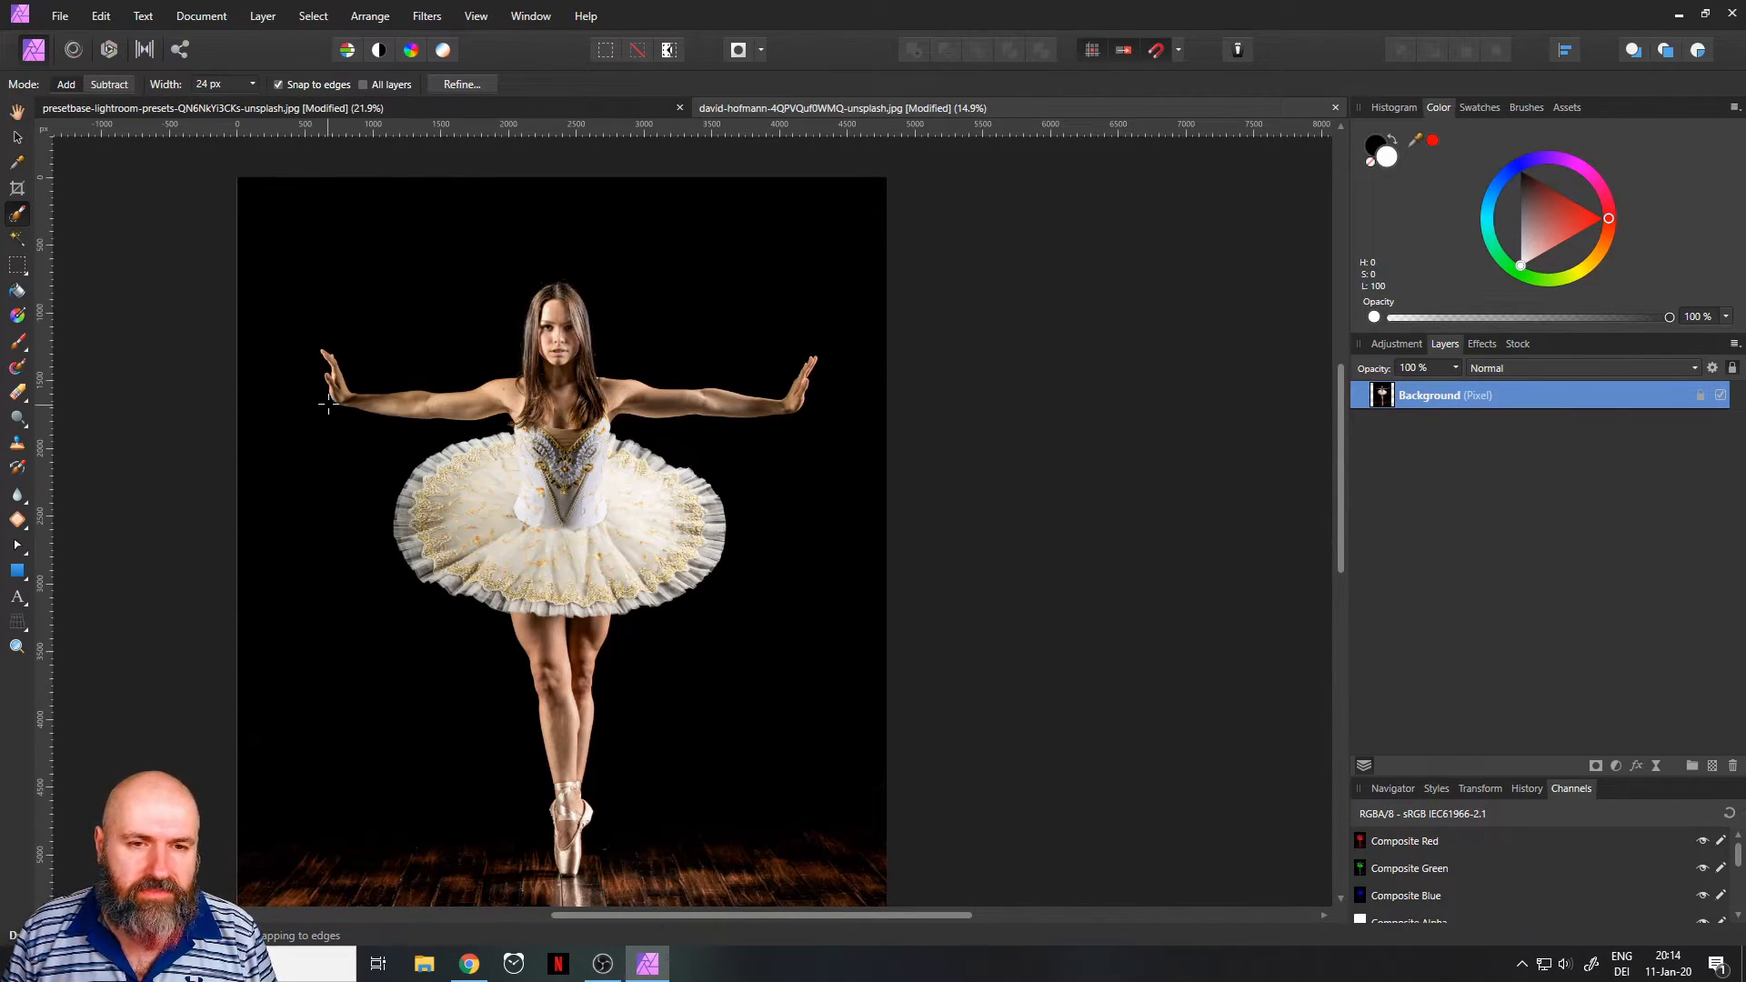
{"action": "scroll", "coordinate": [328, 403], "scroll_direction": "up", "scroll_amount": 2}
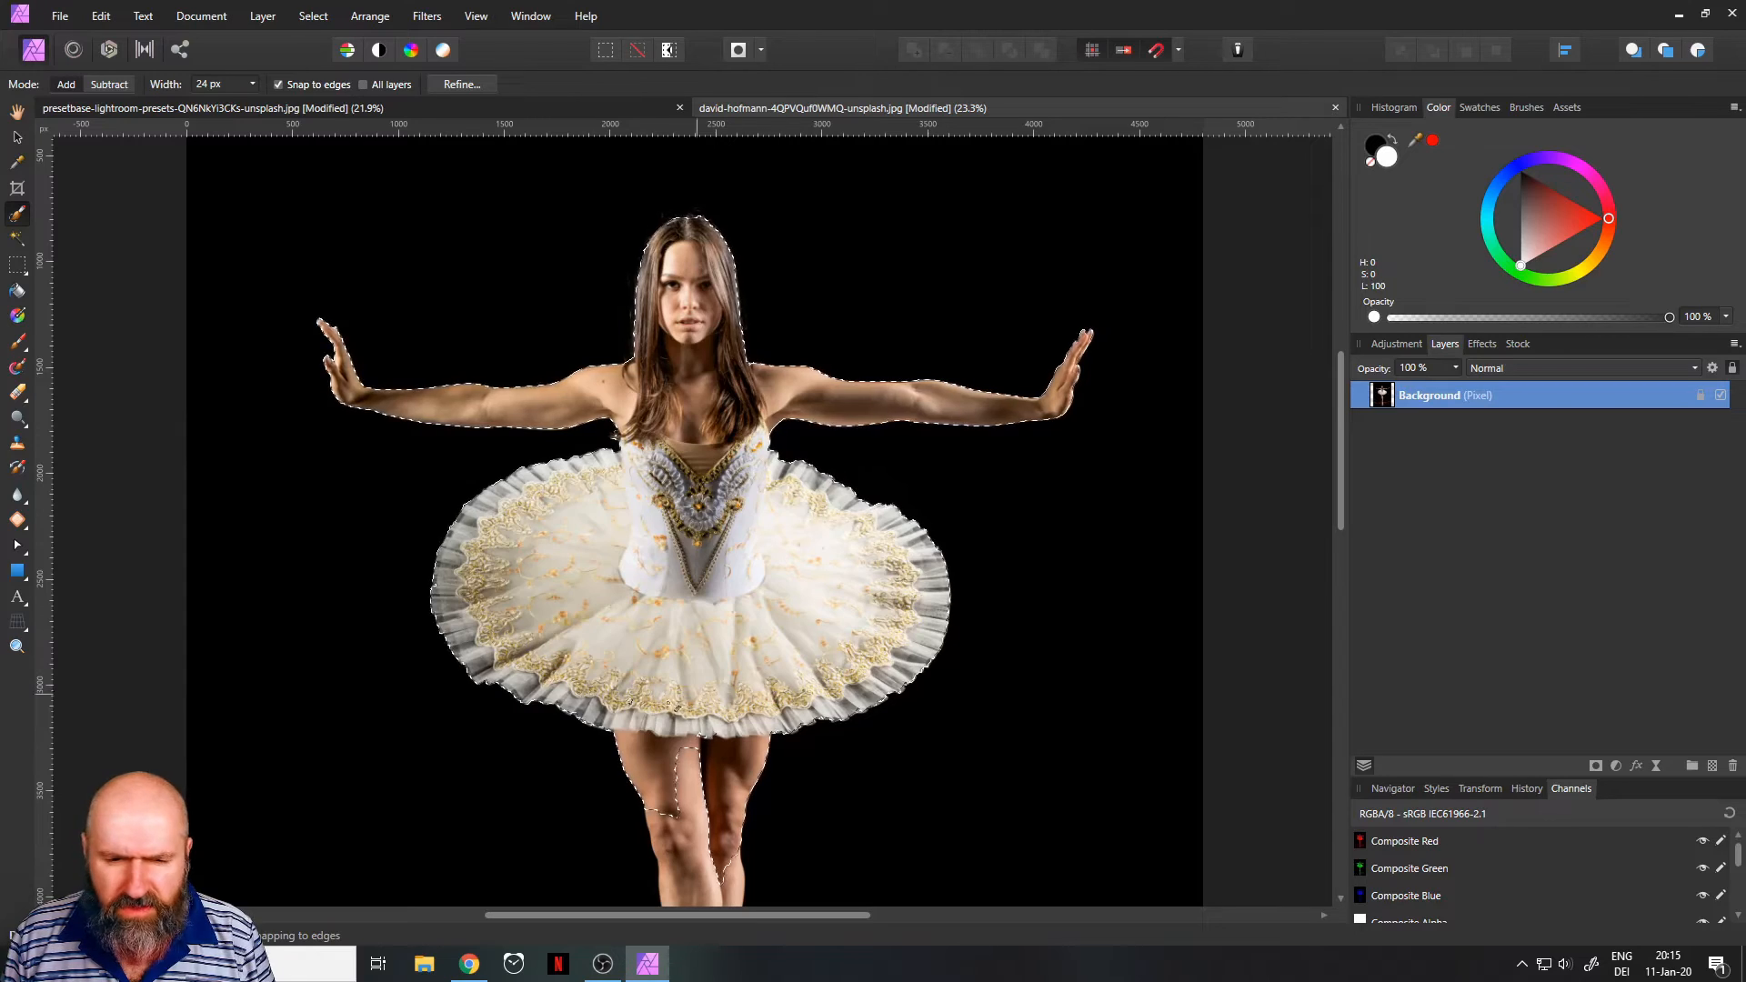
Step: Extend the selection down the legs and ballet shoes, and subtract the stray floor area beside the shoe tip
{"action": "scroll", "coordinate": [686, 617], "scroll_direction": "down", "scroll_amount": 5}
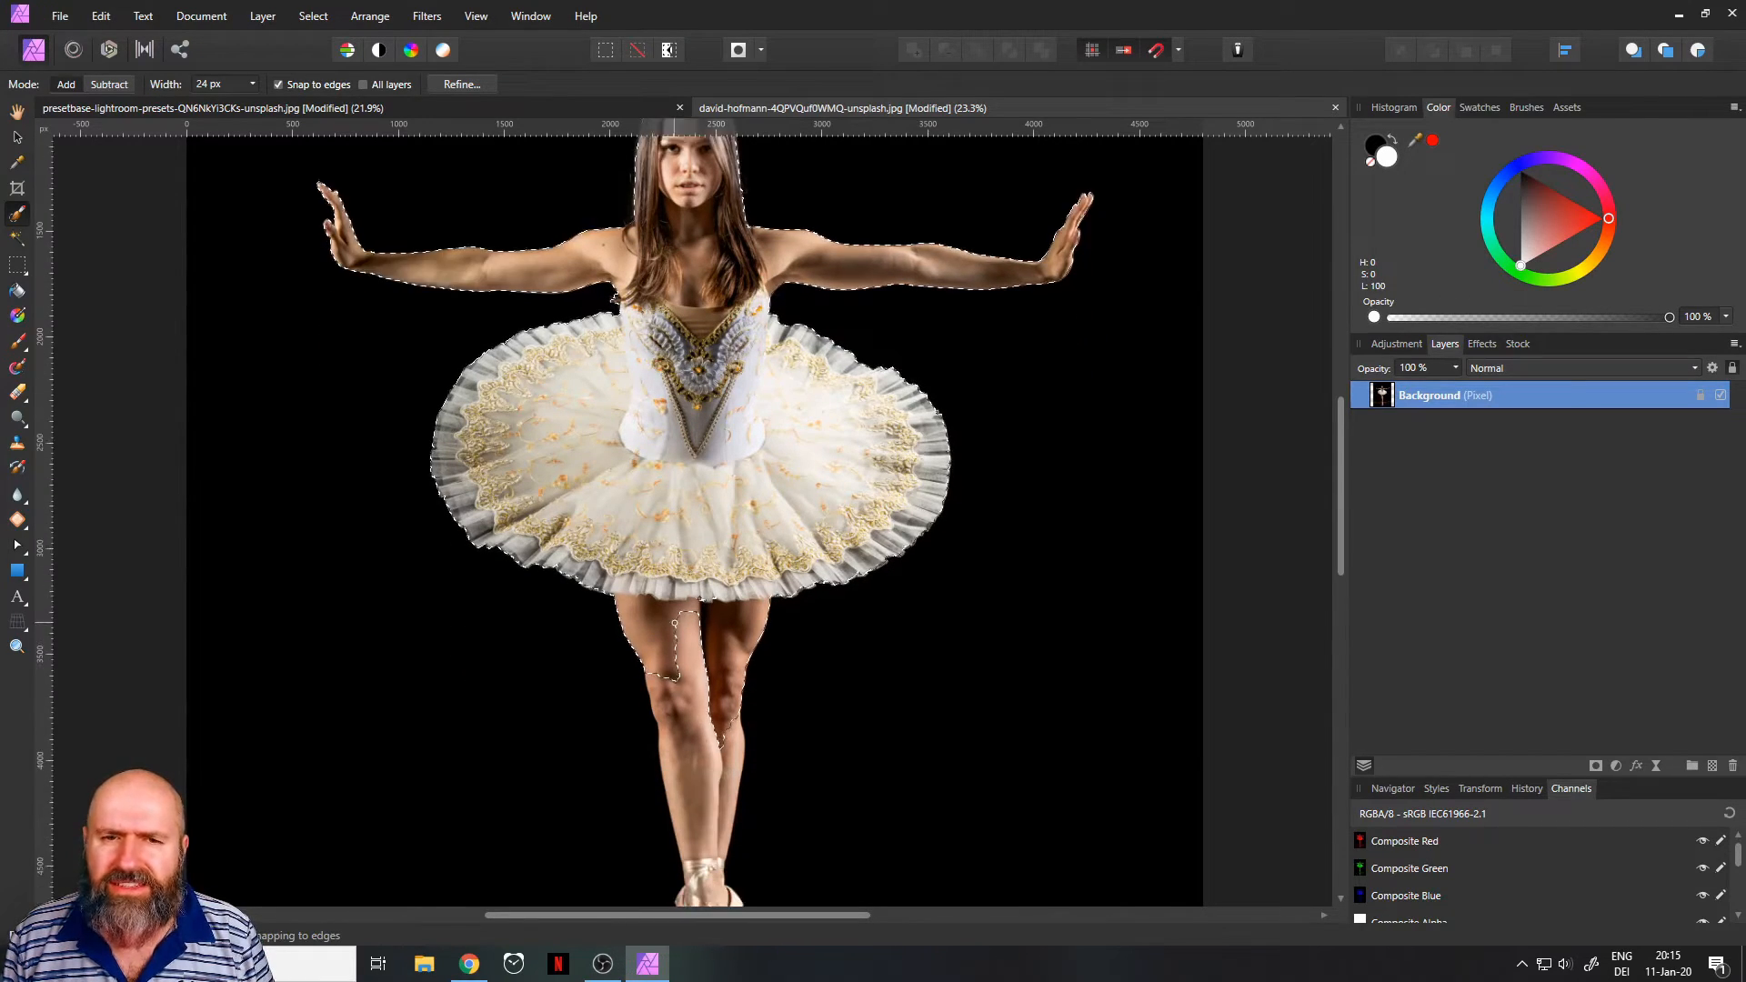
{"action": "mouse_move", "coordinate": [688, 484]}
{"action": "left_mouse_down"}
{"action": "mouse_move", "coordinate": [693, 580]}
{"action": "mouse_move", "coordinate": [720, 514]}
{"action": "mouse_move", "coordinate": [728, 538]}
{"action": "mouse_move", "coordinate": [705, 773]}
{"action": "left_mouse_up"}
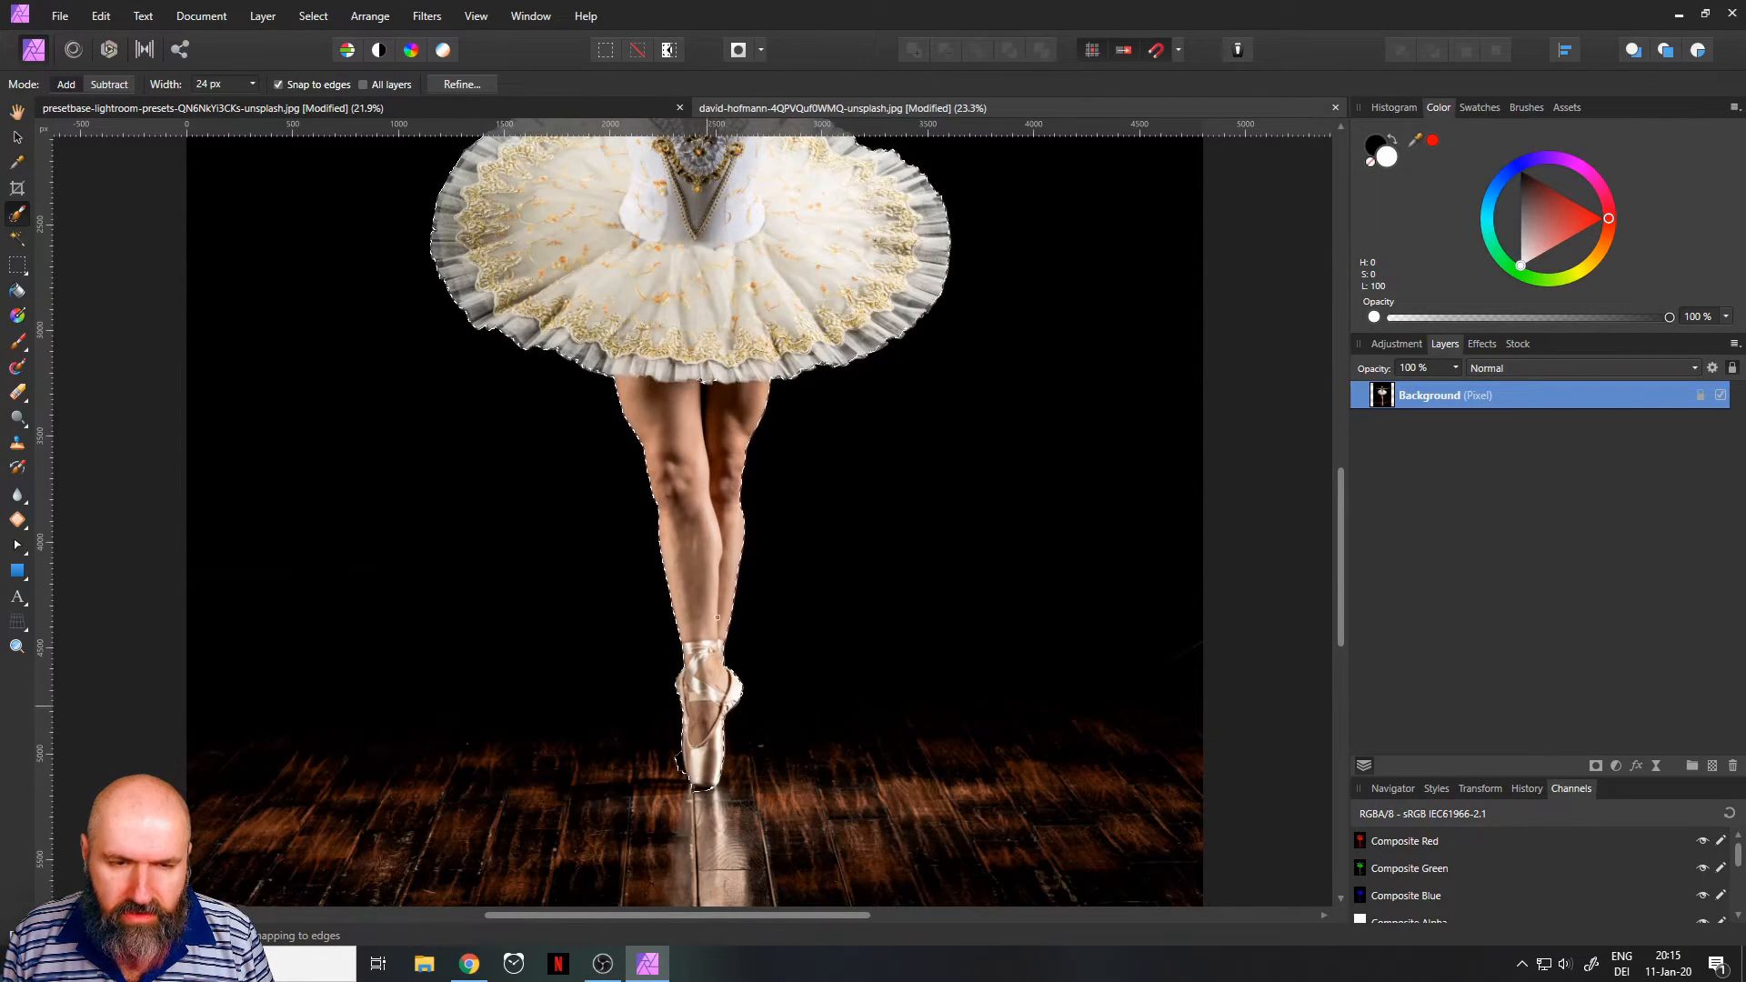
{"action": "left_click", "coordinate": [66, 84]}
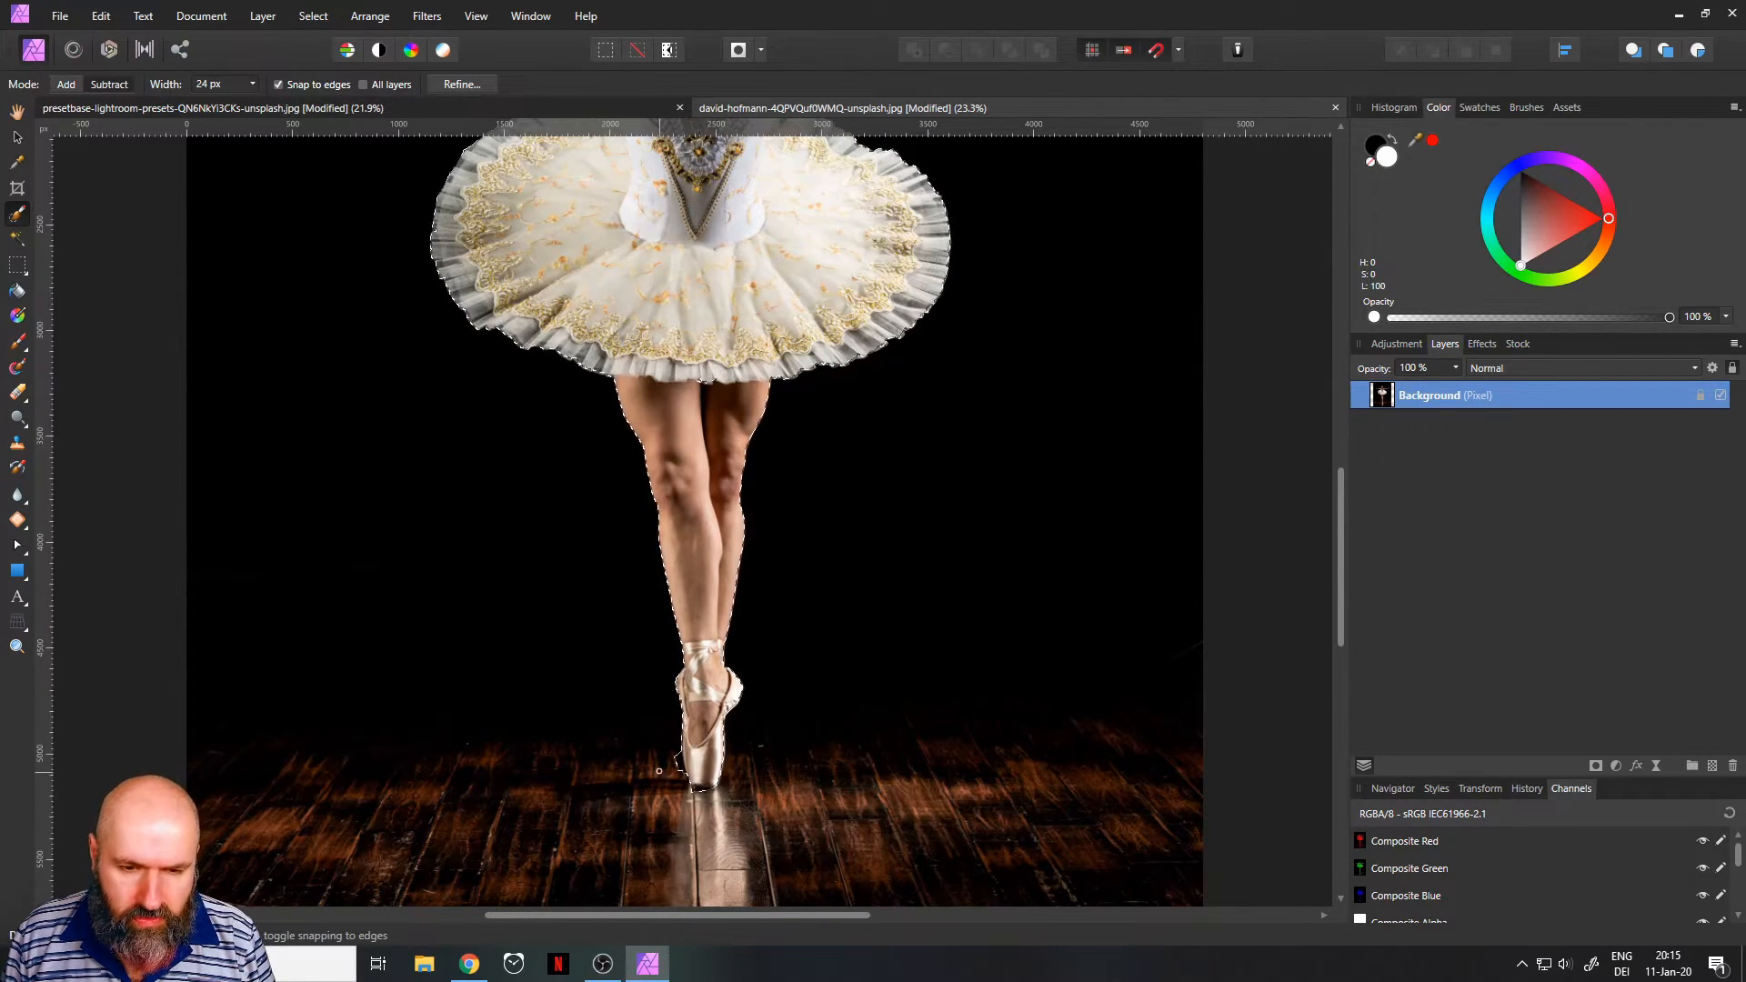
{"action": "left_click", "coordinate": [109, 84]}
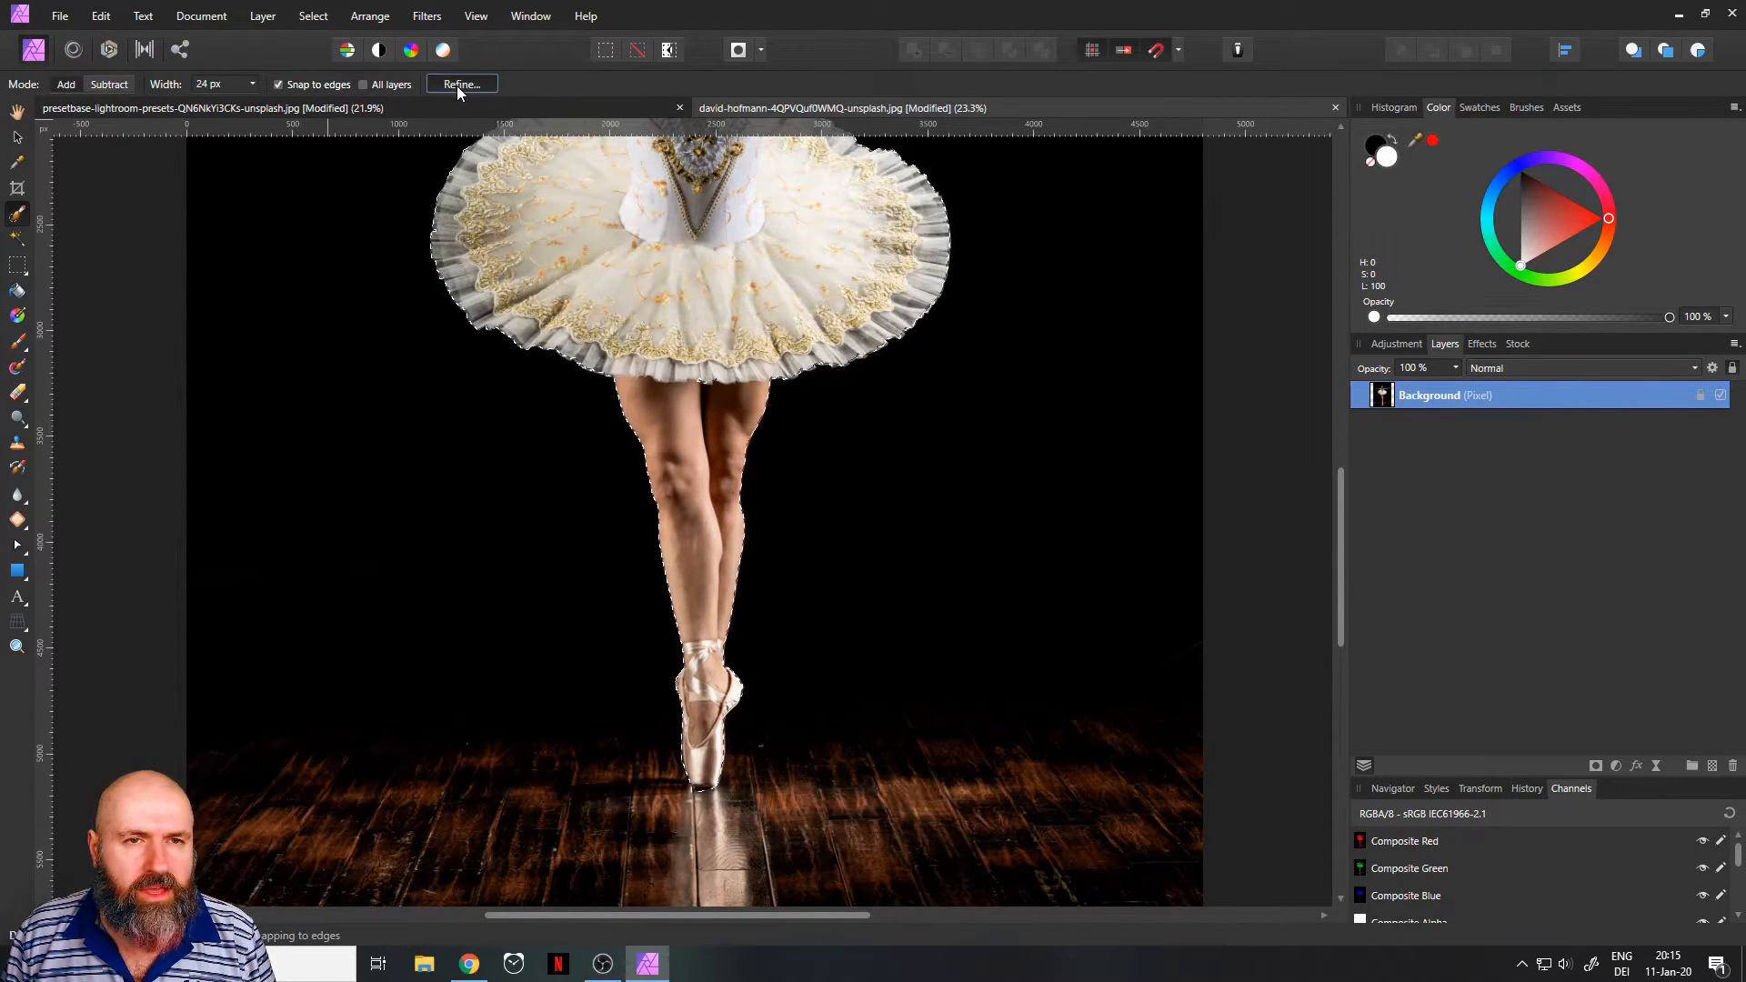
Step: Refine the dancer selection with matte edges and a 10% border width, checking the hair and arm edges, and apply it as a selection
{"action": "left_click", "coordinate": [460, 84]}
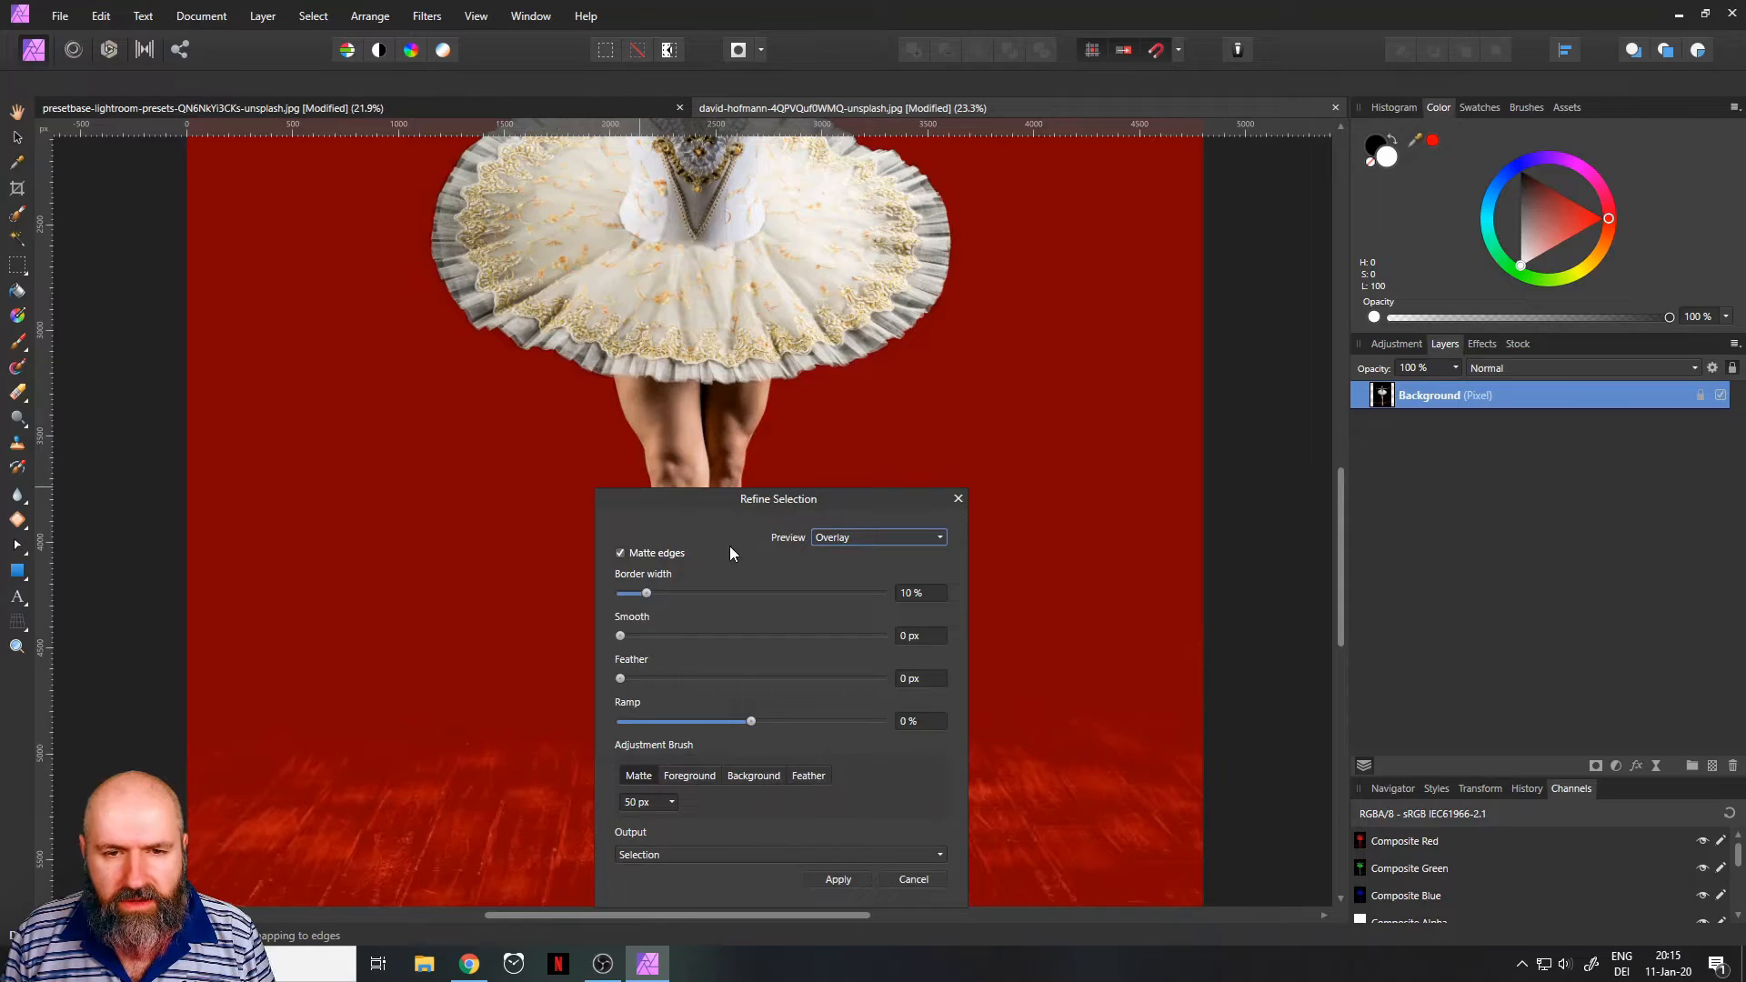
{"action": "left_click_drag", "start_coordinate": [684, 489], "coordinate": [1079, 460]}
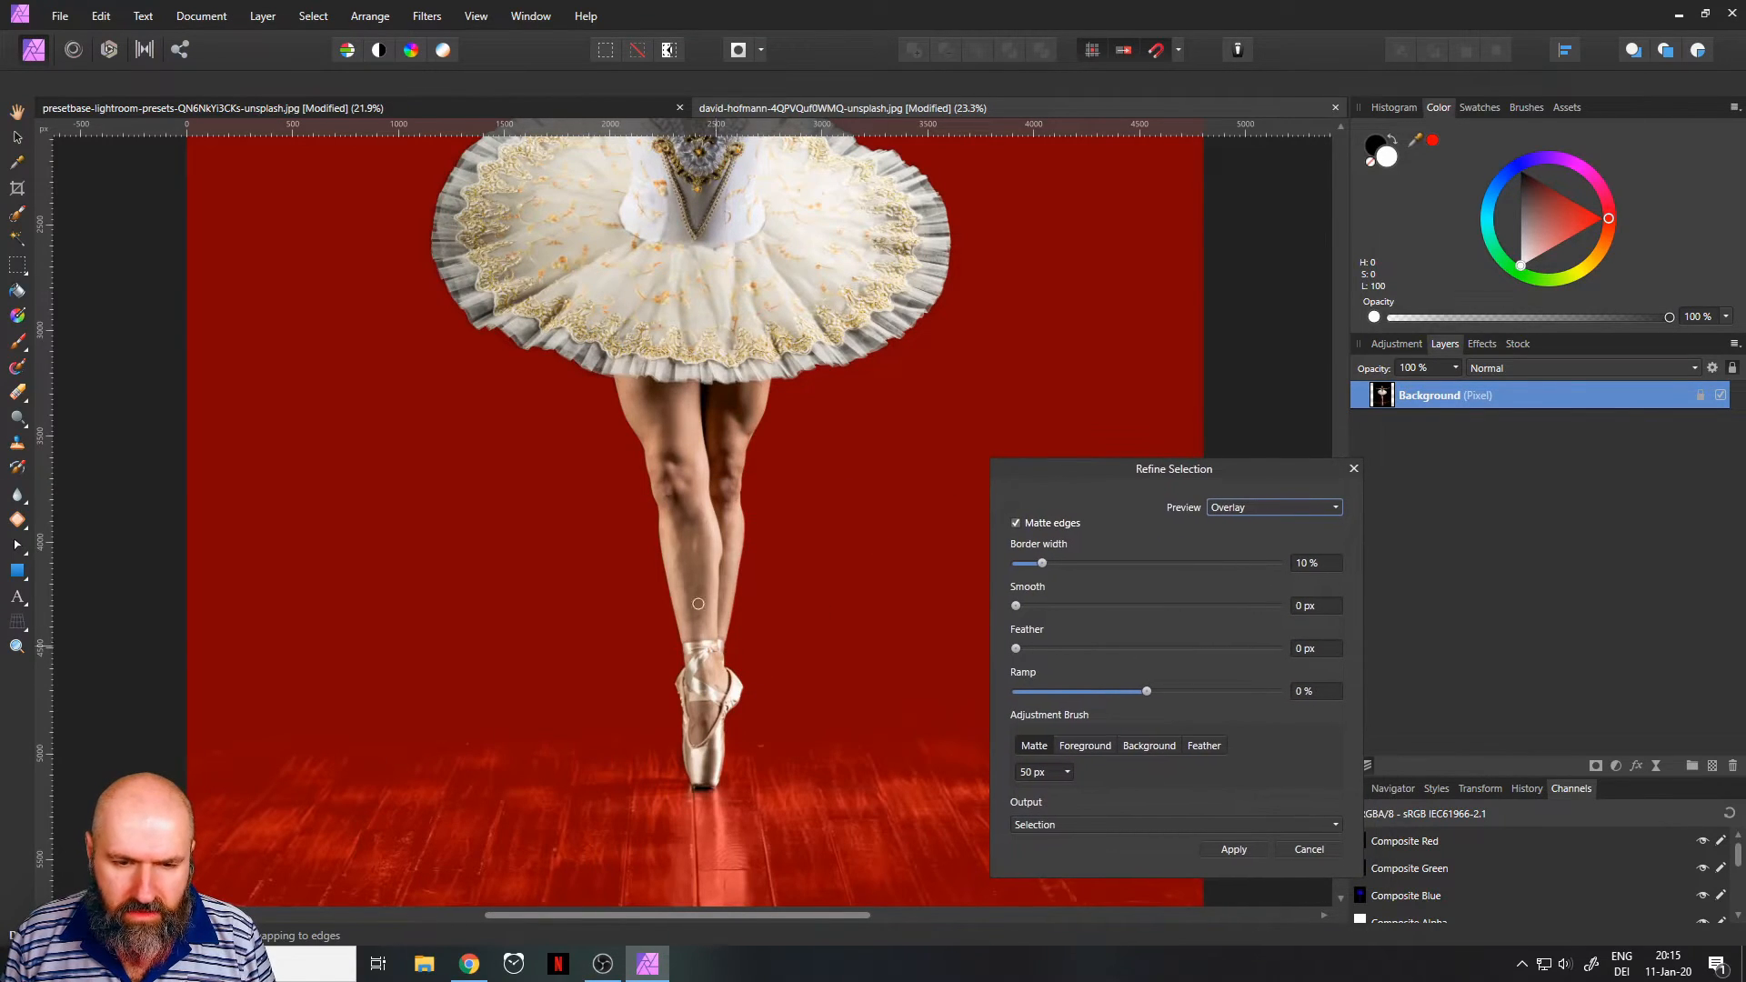
{"action": "scroll", "coordinate": [477, 312], "scroll_direction": "up", "scroll_amount": 2}
{"action": "scroll", "coordinate": [476, 312], "scroll_direction": "up", "scroll_amount": 3}
{"action": "scroll", "coordinate": [476, 312], "scroll_direction": "down", "scroll_amount": 5}
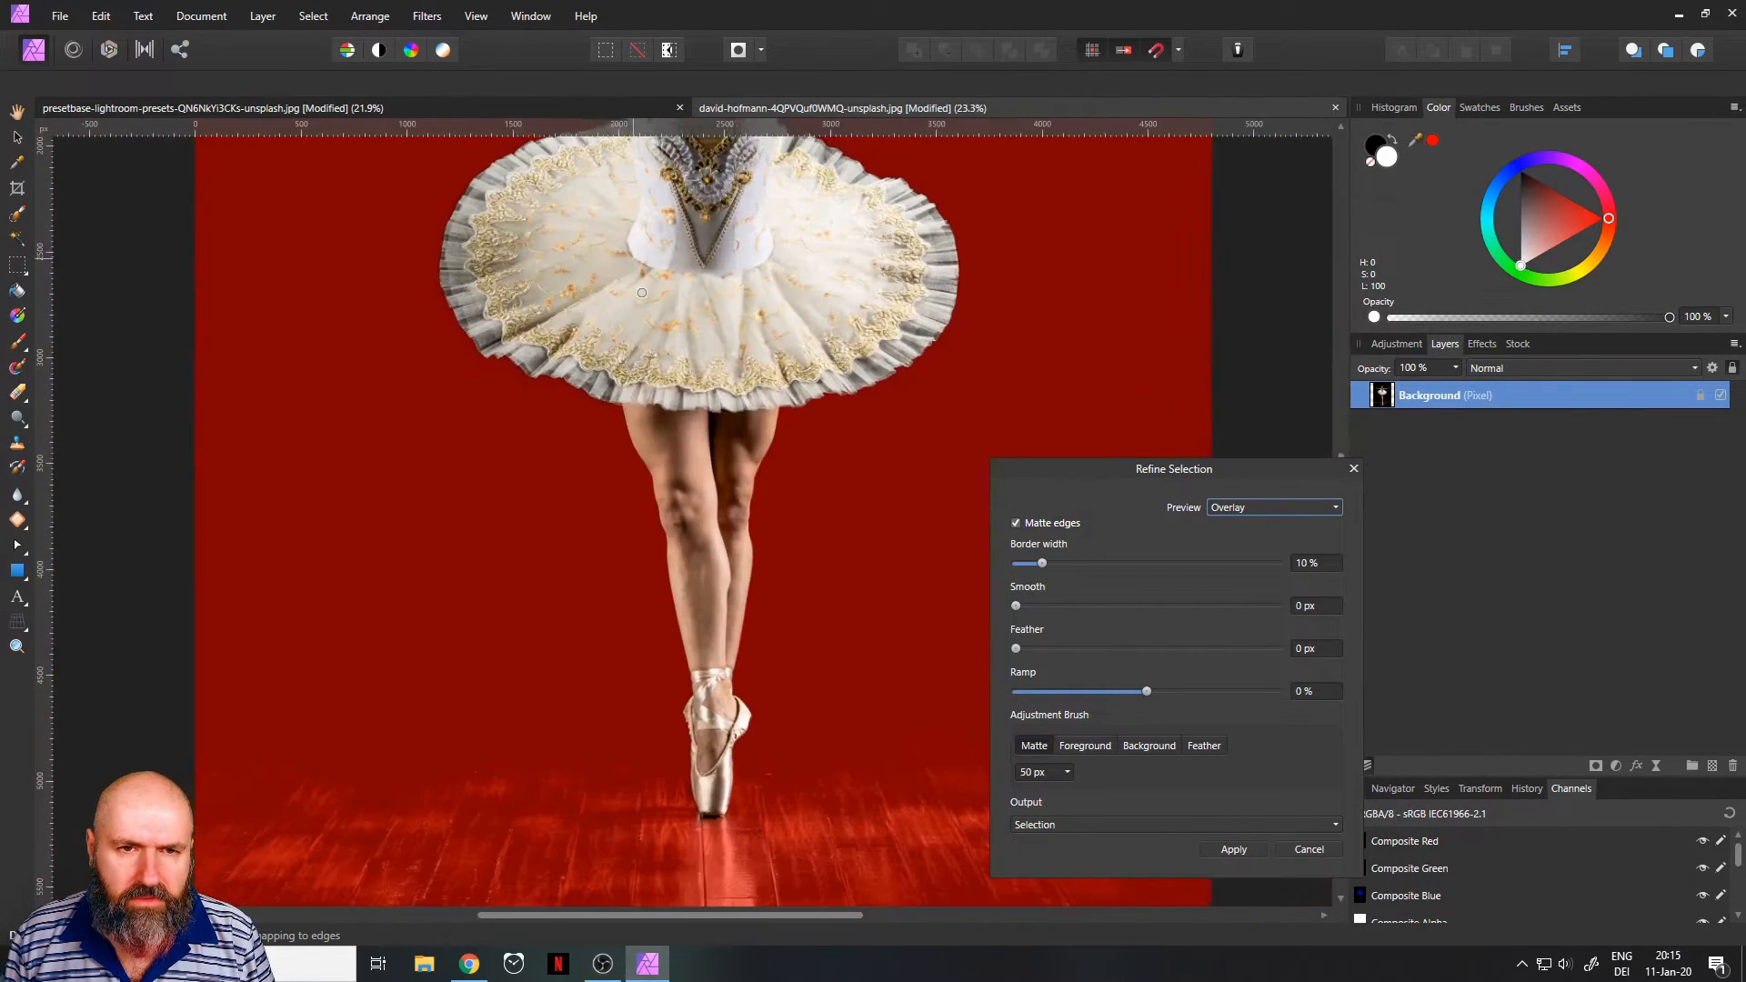
{"action": "scroll", "coordinate": [704, 747], "scroll_direction": "up", "scroll_amount": 5}
{"action": "scroll", "coordinate": [735, 459], "scroll_direction": "up", "scroll_amount": 4}
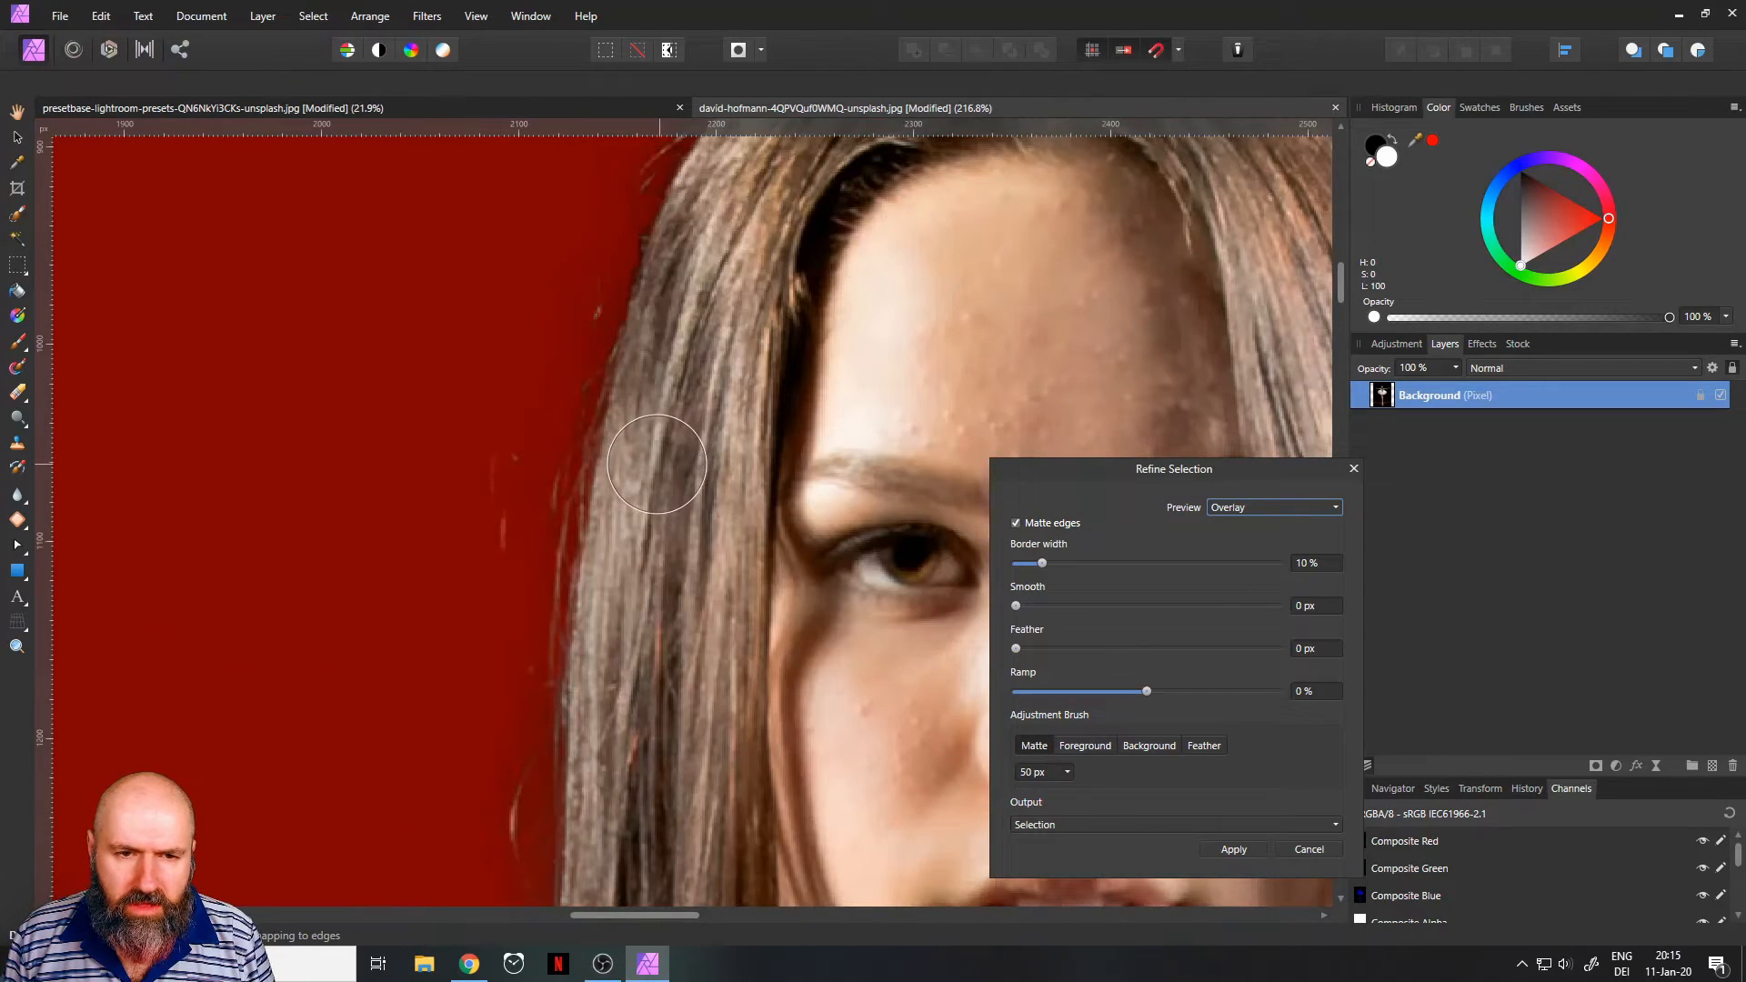
{"action": "scroll", "coordinate": [663, 448], "scroll_direction": "down", "scroll_amount": 3}
{"action": "scroll", "coordinate": [261, 663], "scroll_direction": "up", "scroll_amount": 5}
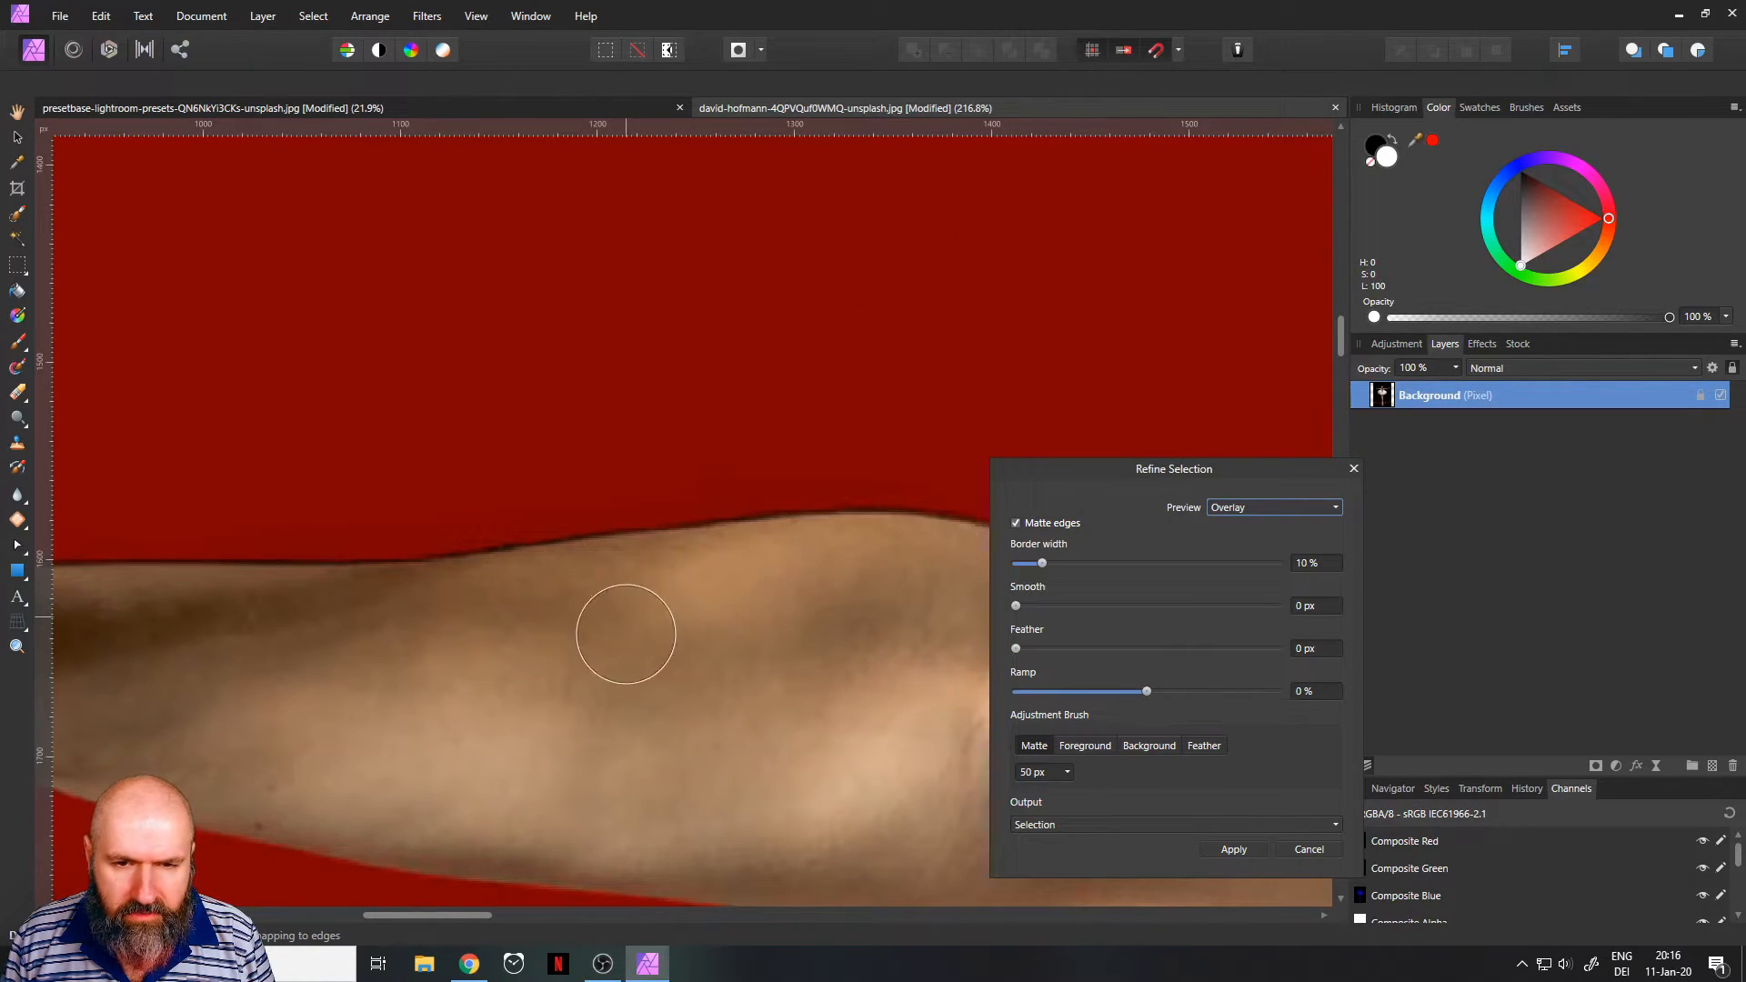
{"action": "scroll", "coordinate": [624, 616], "scroll_direction": "down", "scroll_amount": 2}
{"action": "left_click_drag", "start_coordinate": [809, 661], "coordinate": [255, 454]}
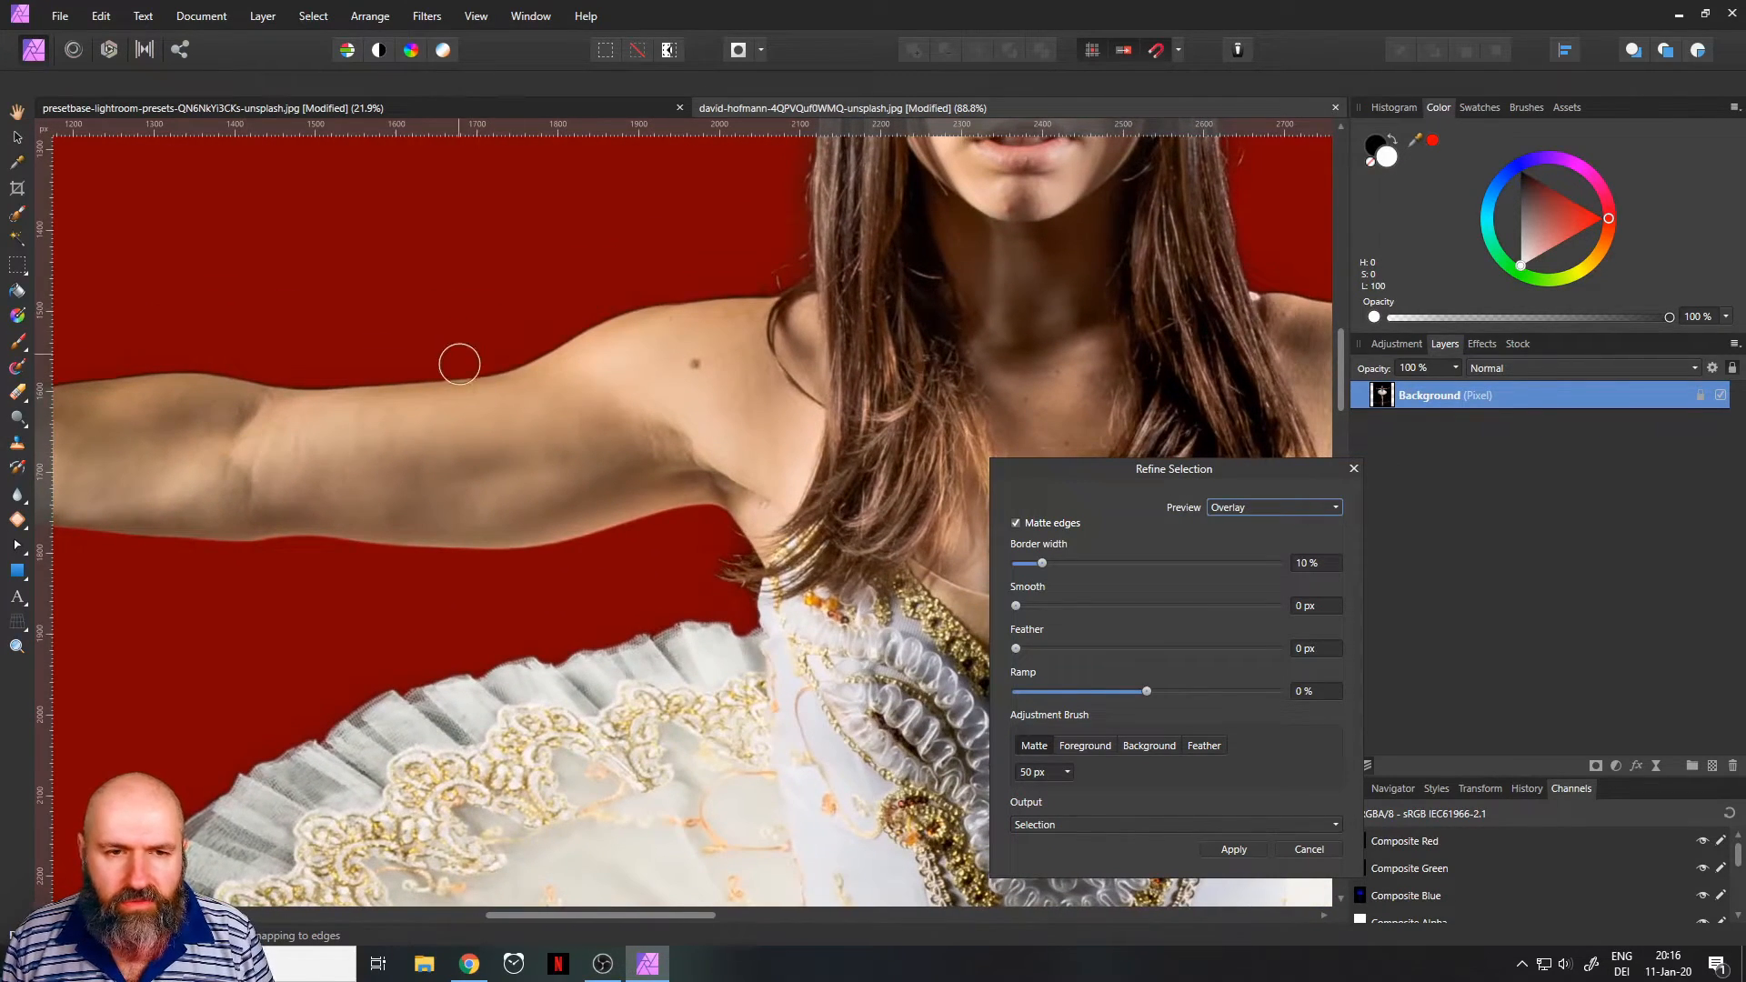
{"action": "scroll", "coordinate": [458, 359], "scroll_direction": "up", "scroll_amount": 3}
{"action": "scroll", "coordinate": [506, 371], "scroll_direction": "down", "scroll_amount": 3}
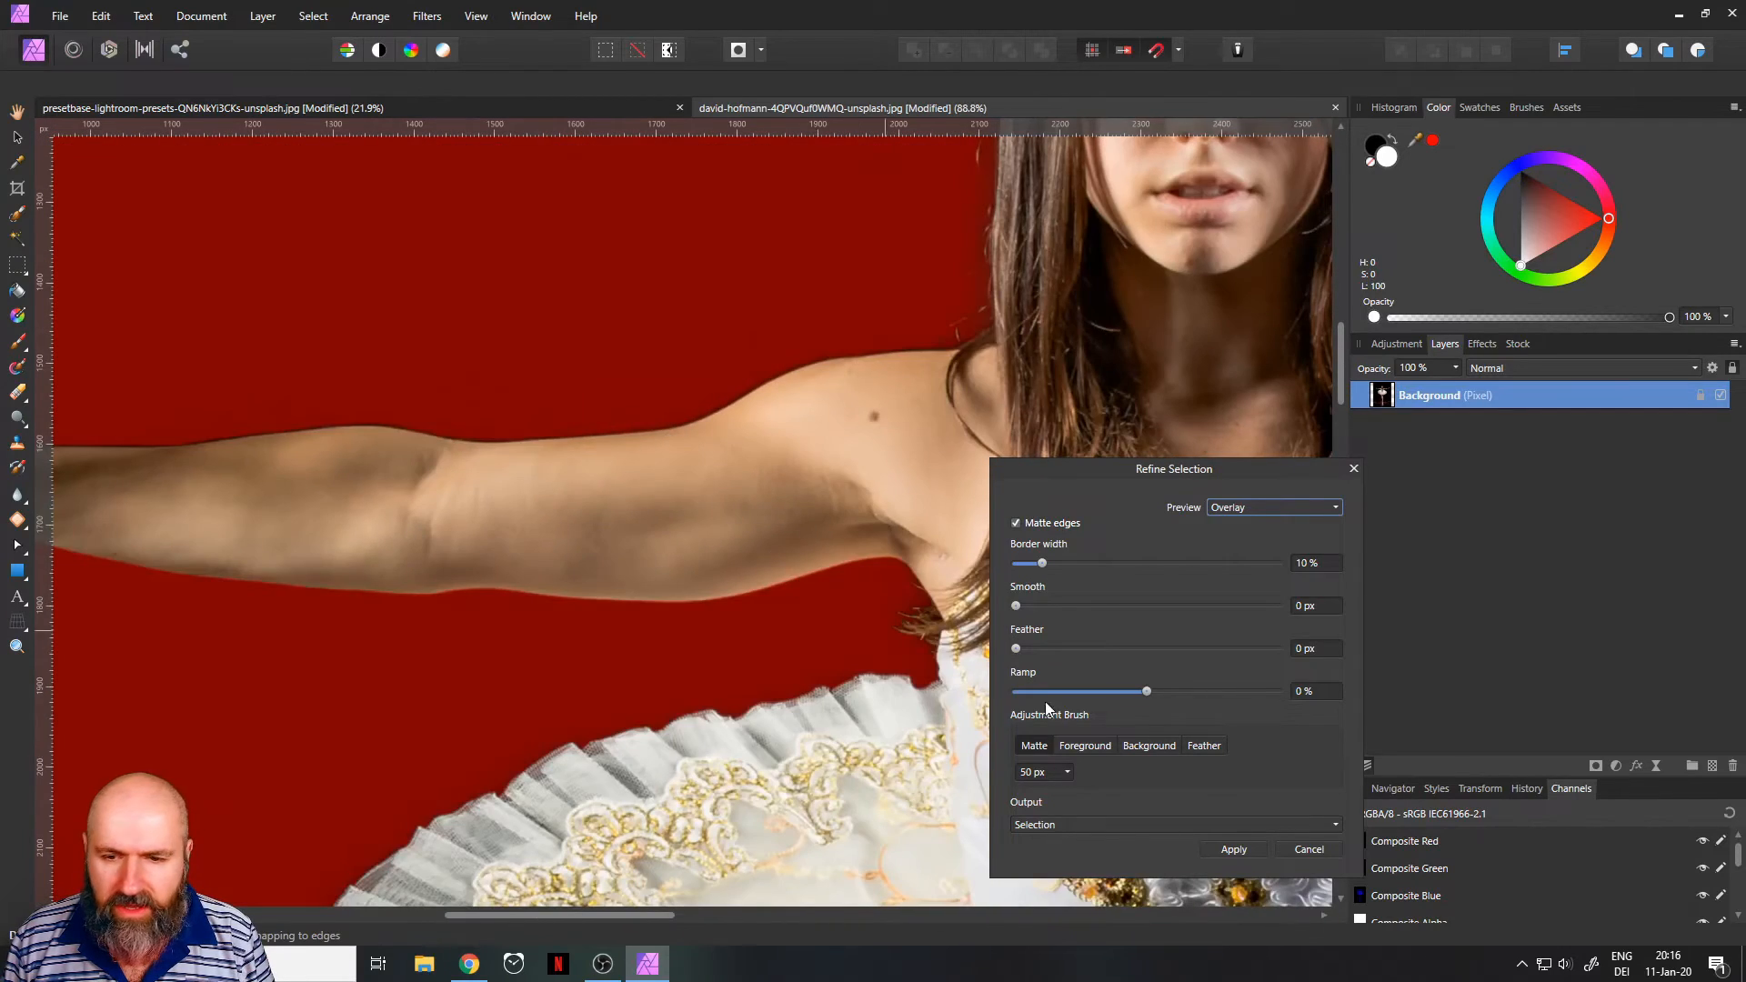
{"action": "left_click", "coordinate": [1234, 849]}
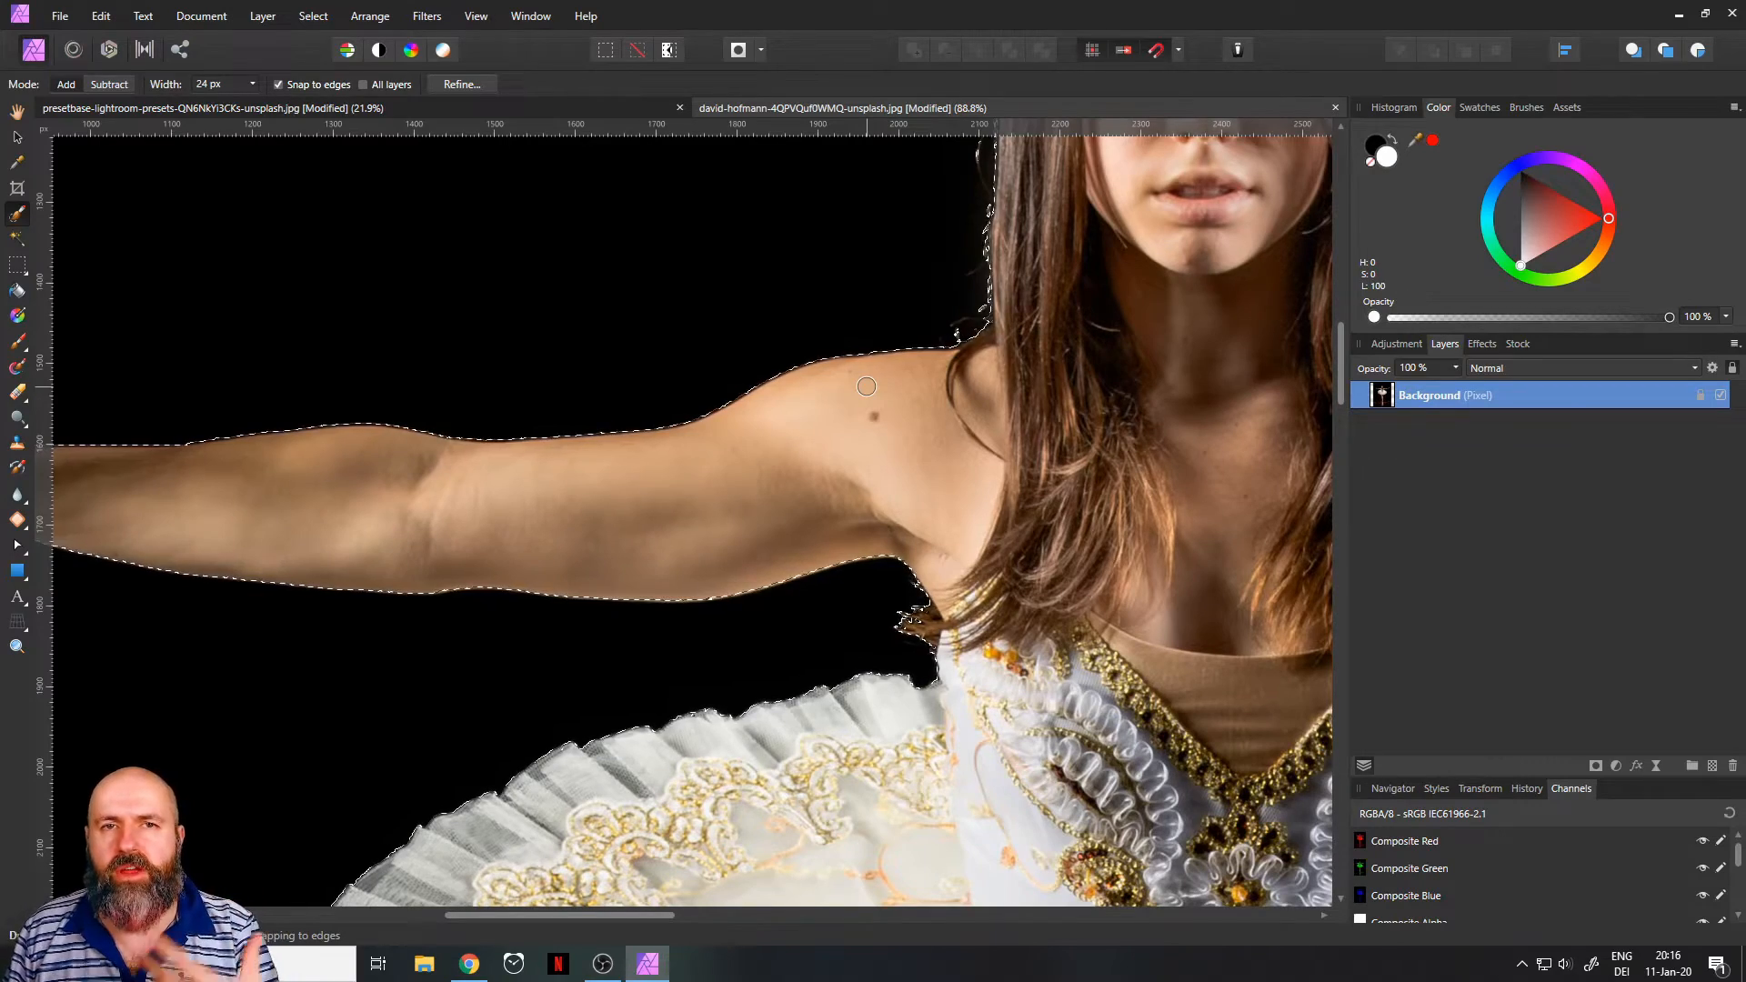
Step: Shrink the dancer selection with a radius of -3 px
{"action": "left_click", "coordinate": [311, 16]}
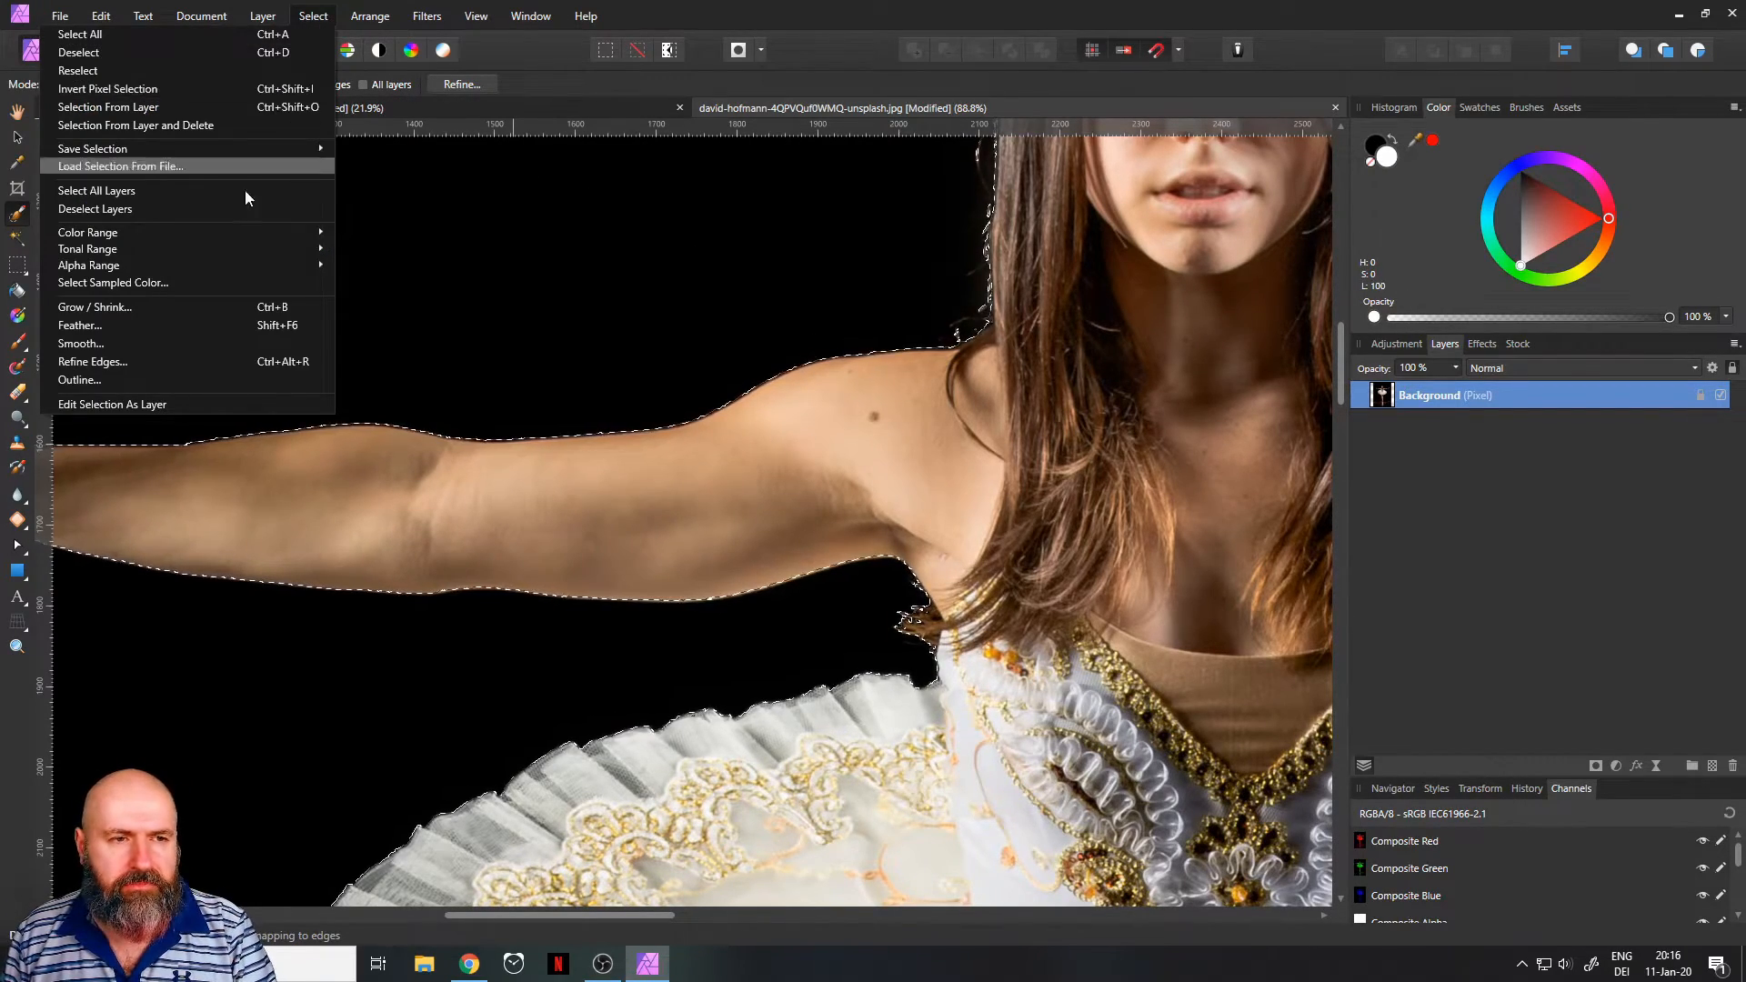
{"action": "left_click", "coordinate": [165, 307]}
{"action": "scroll", "coordinate": [1310, 835], "scroll_direction": "down", "scroll_amount": 3}
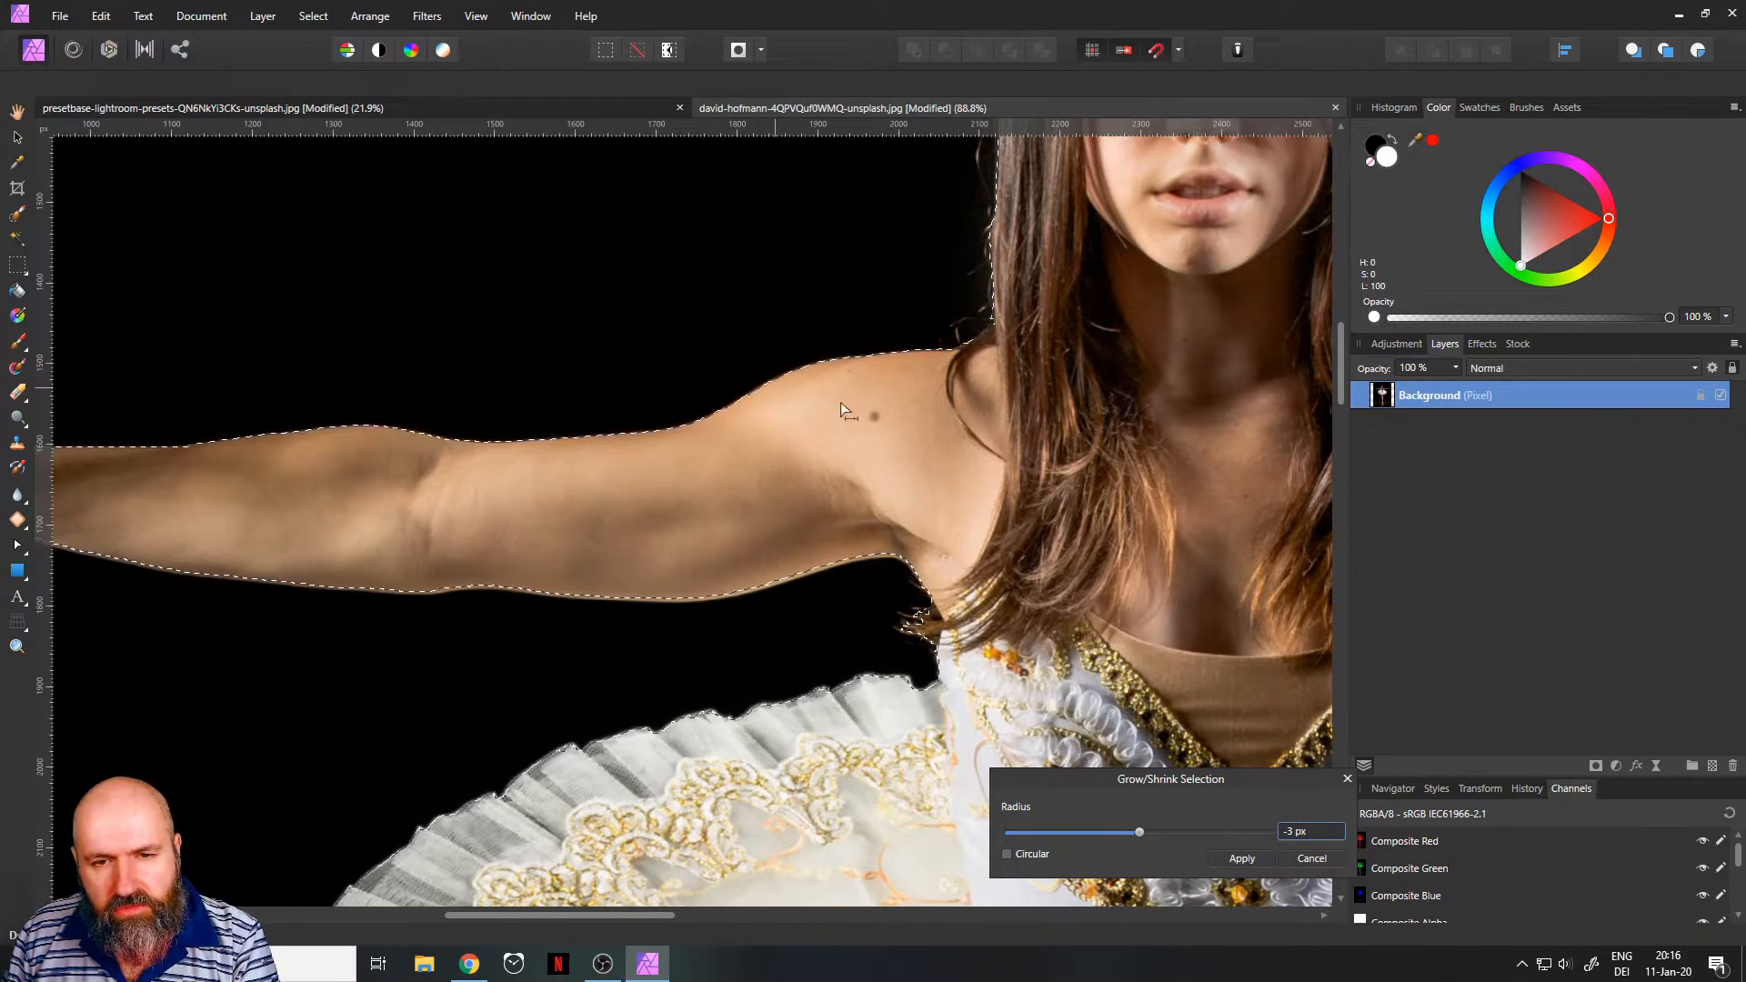
{"action": "scroll", "coordinate": [1298, 832], "scroll_direction": "up", "scroll_amount": 3}
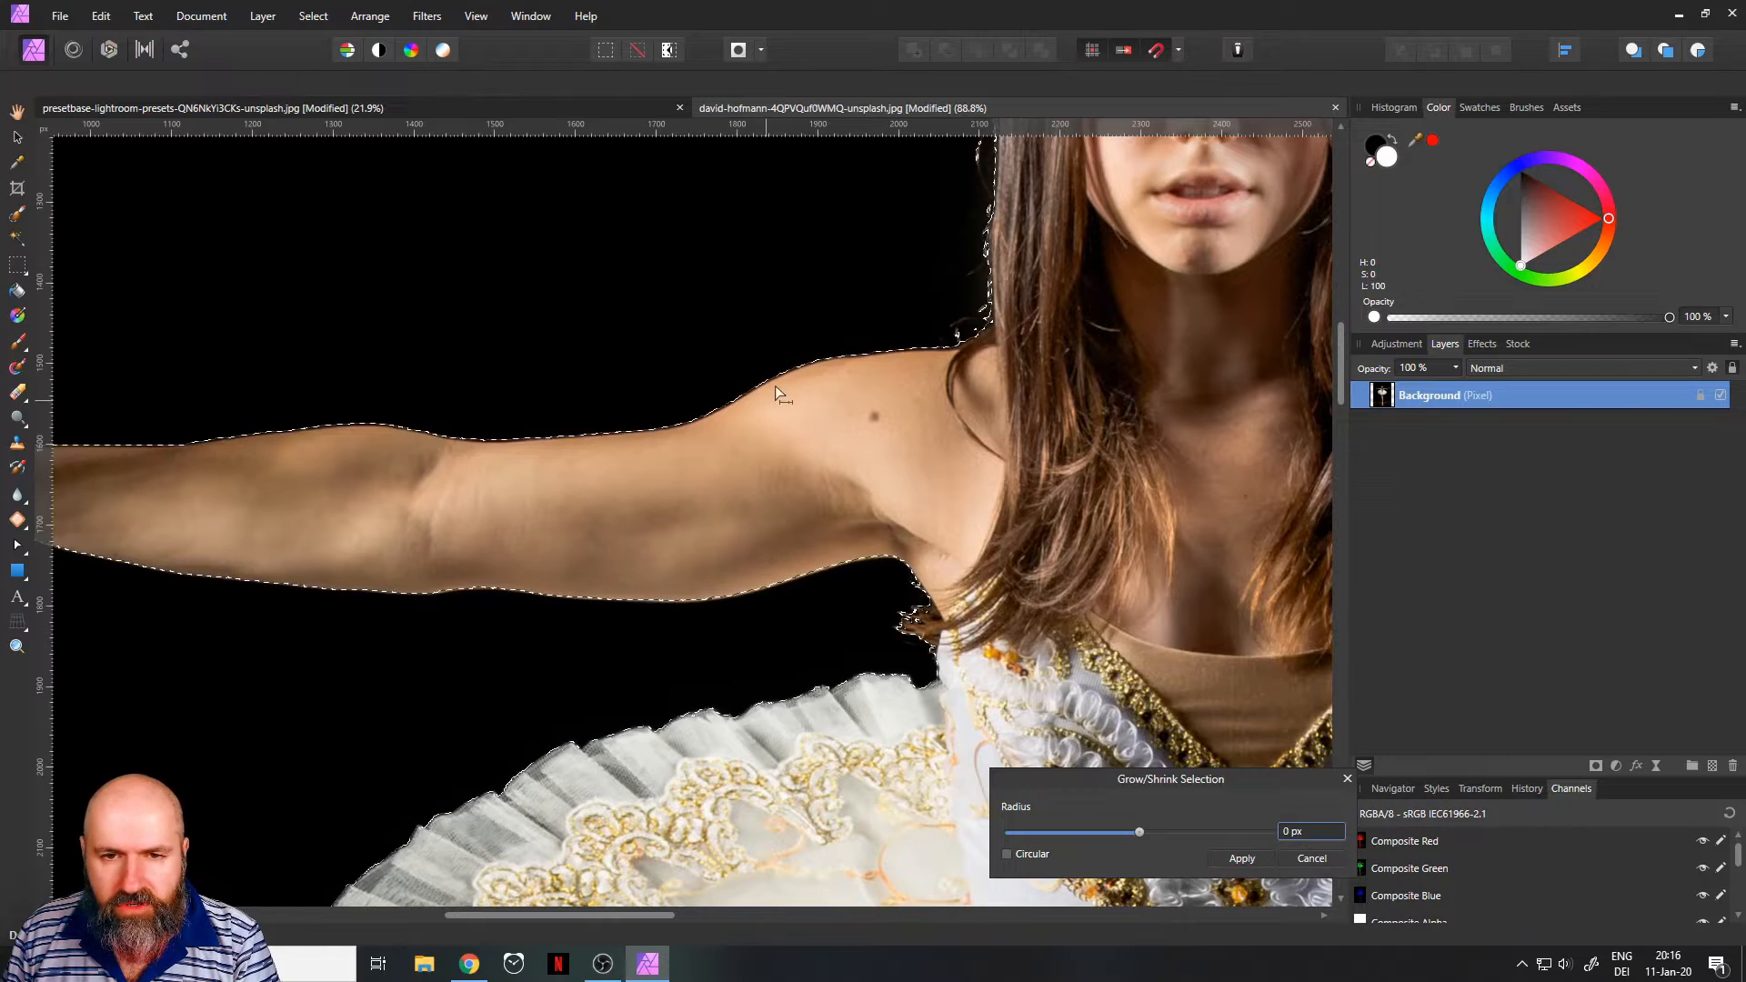
{"action": "scroll", "coordinate": [1295, 834], "scroll_direction": "down", "scroll_amount": 2}
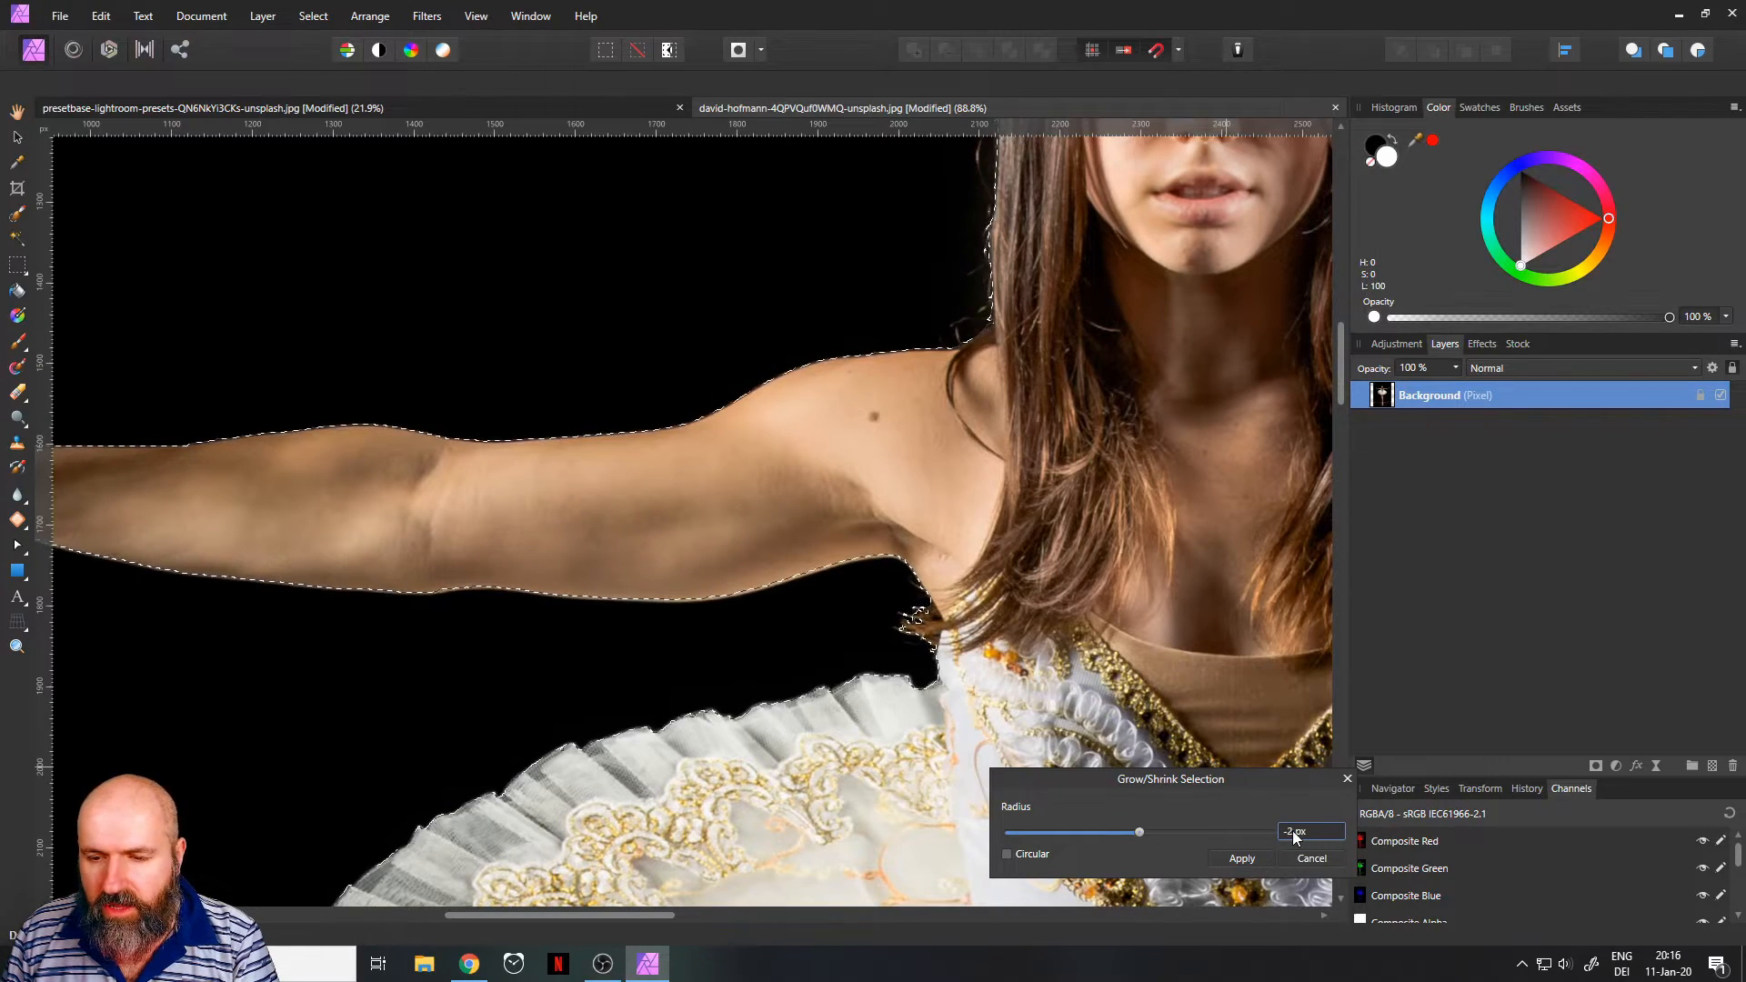
{"action": "scroll", "coordinate": [1296, 834], "scroll_direction": "down", "scroll_amount": 1}
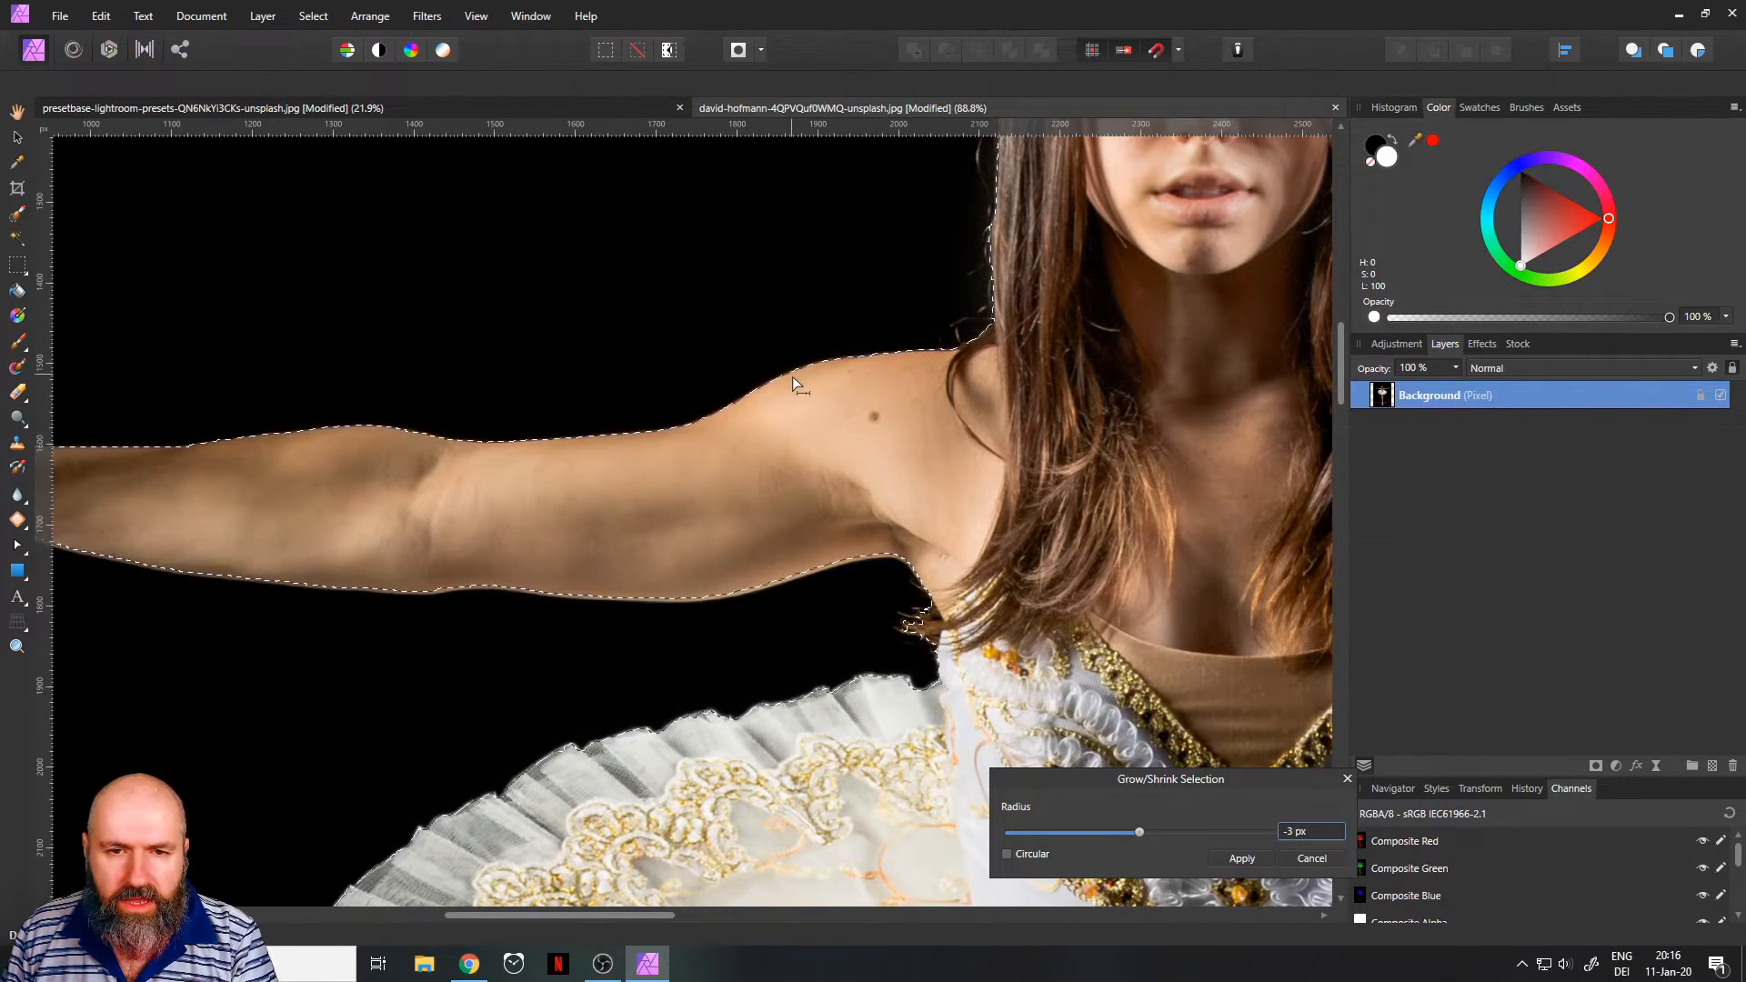
{"action": "left_click", "coordinate": [1243, 858]}
{"action": "key", "text": "w"}
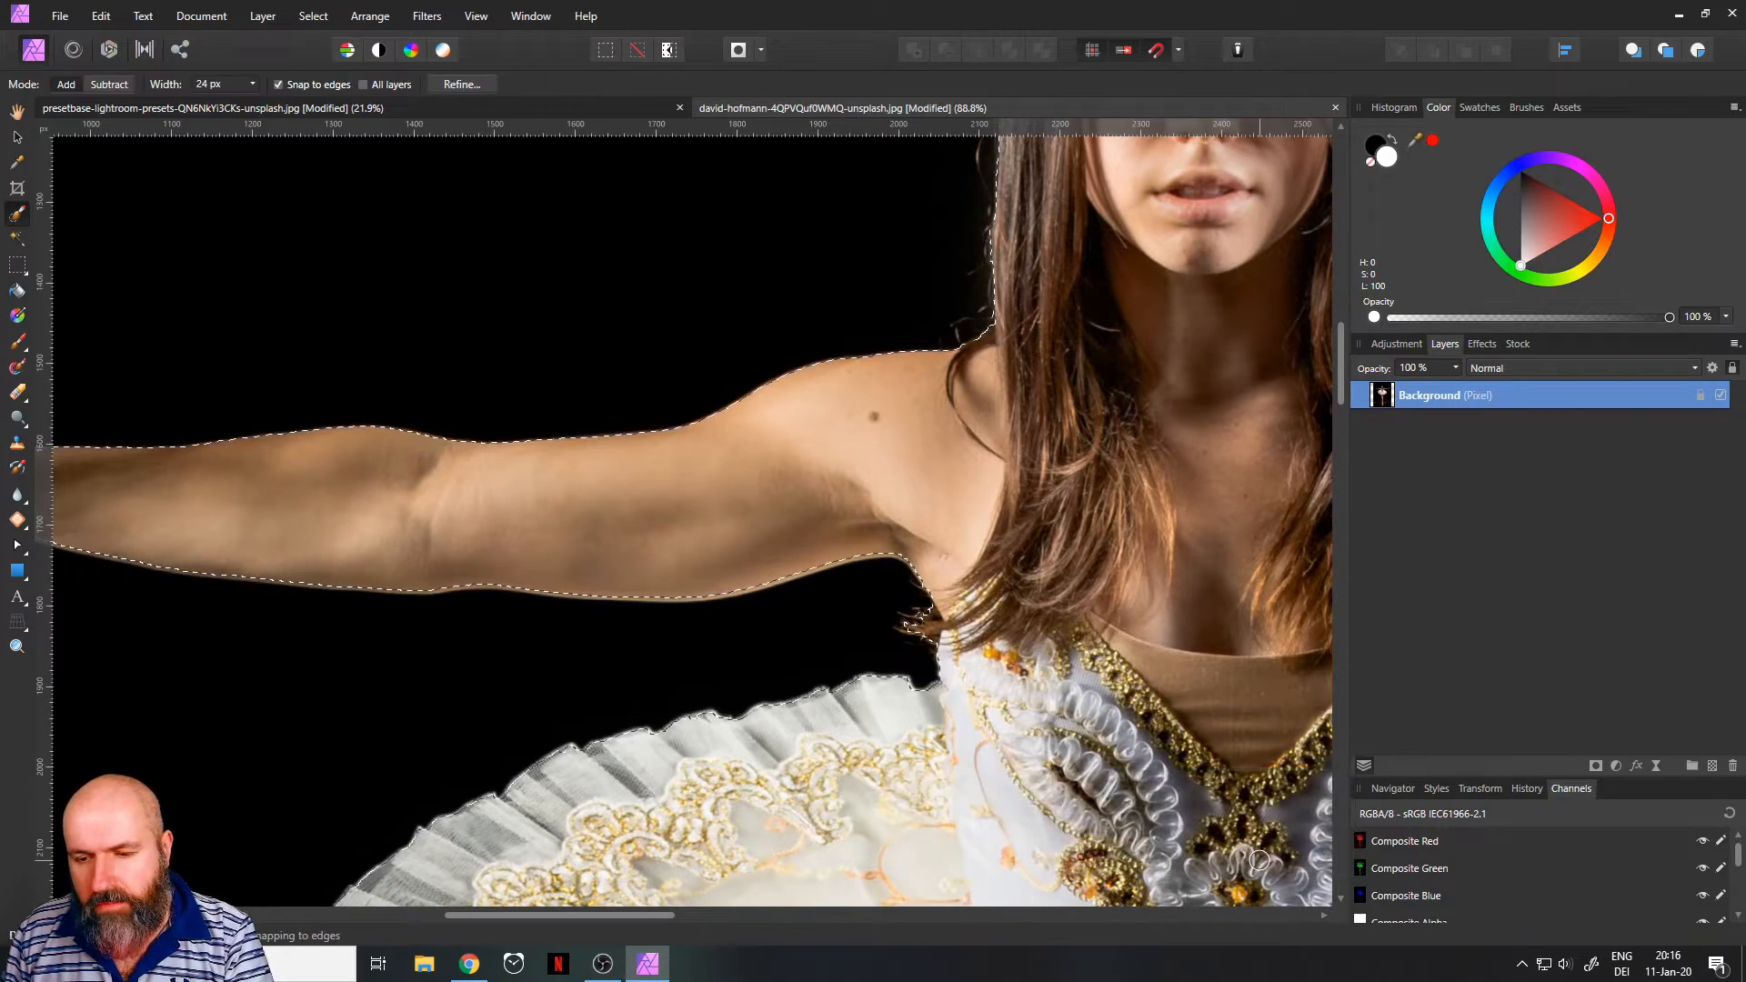
Step: Feather the dancer selection with a radius of 3 px
{"action": "left_click", "coordinate": [313, 17]}
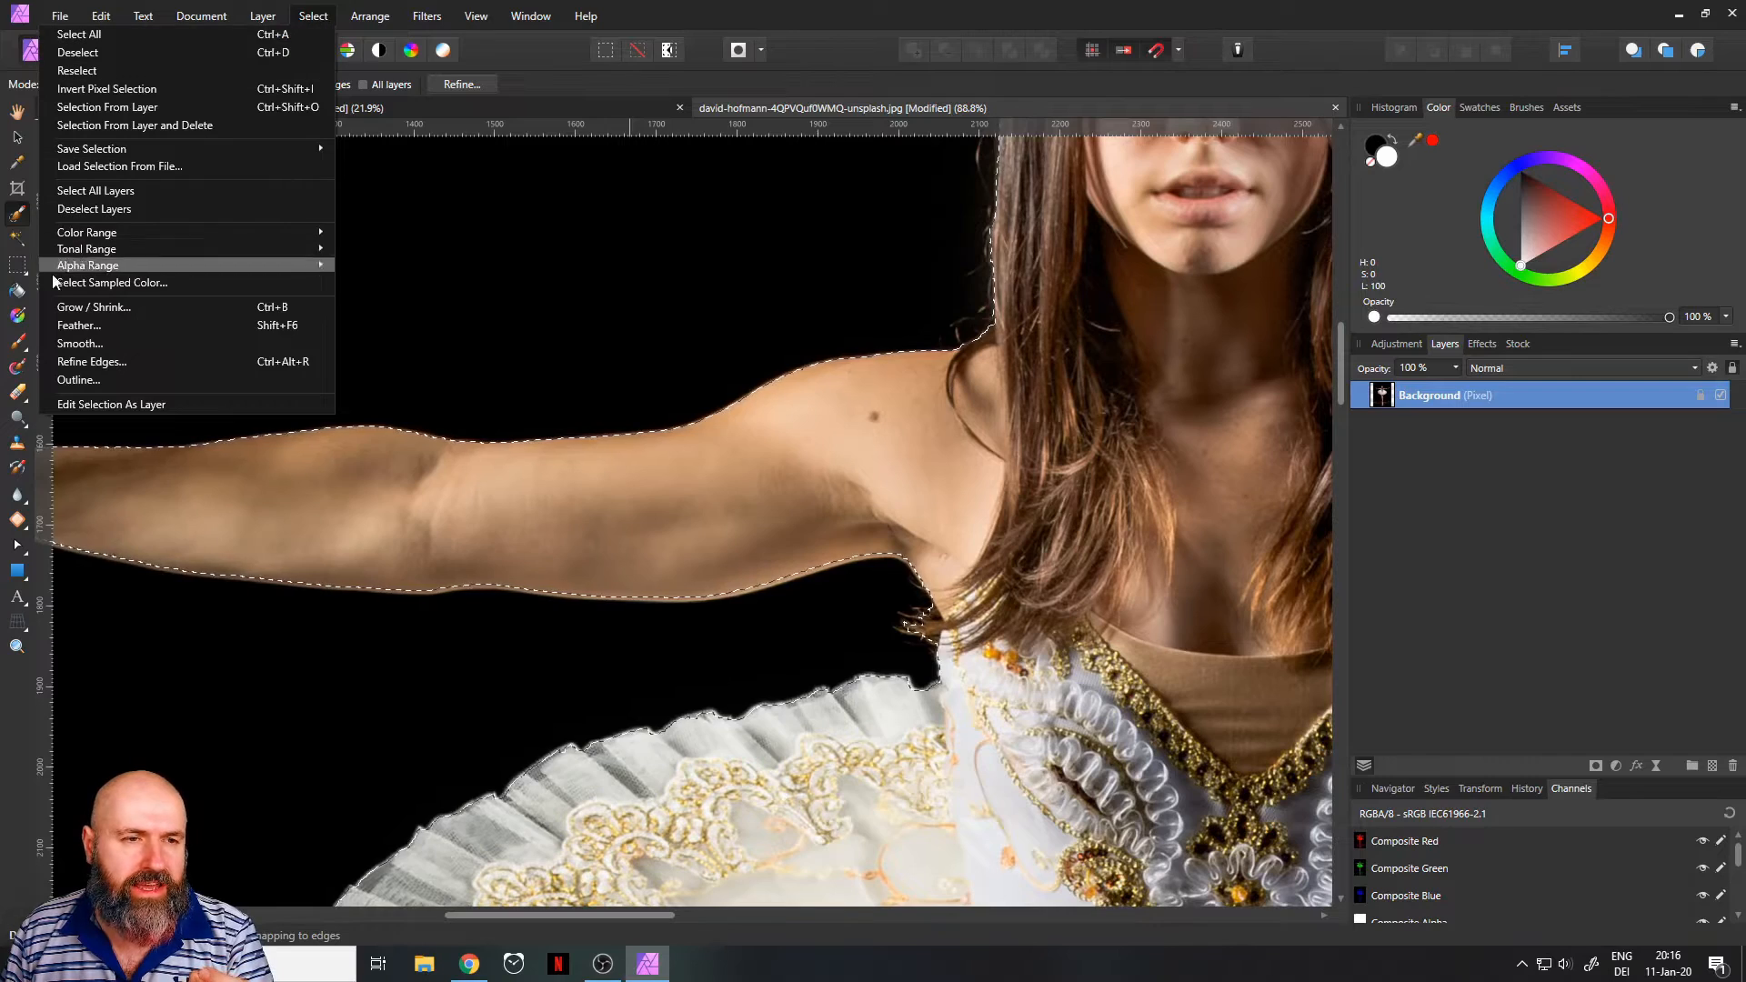
{"action": "left_click", "coordinate": [102, 325]}
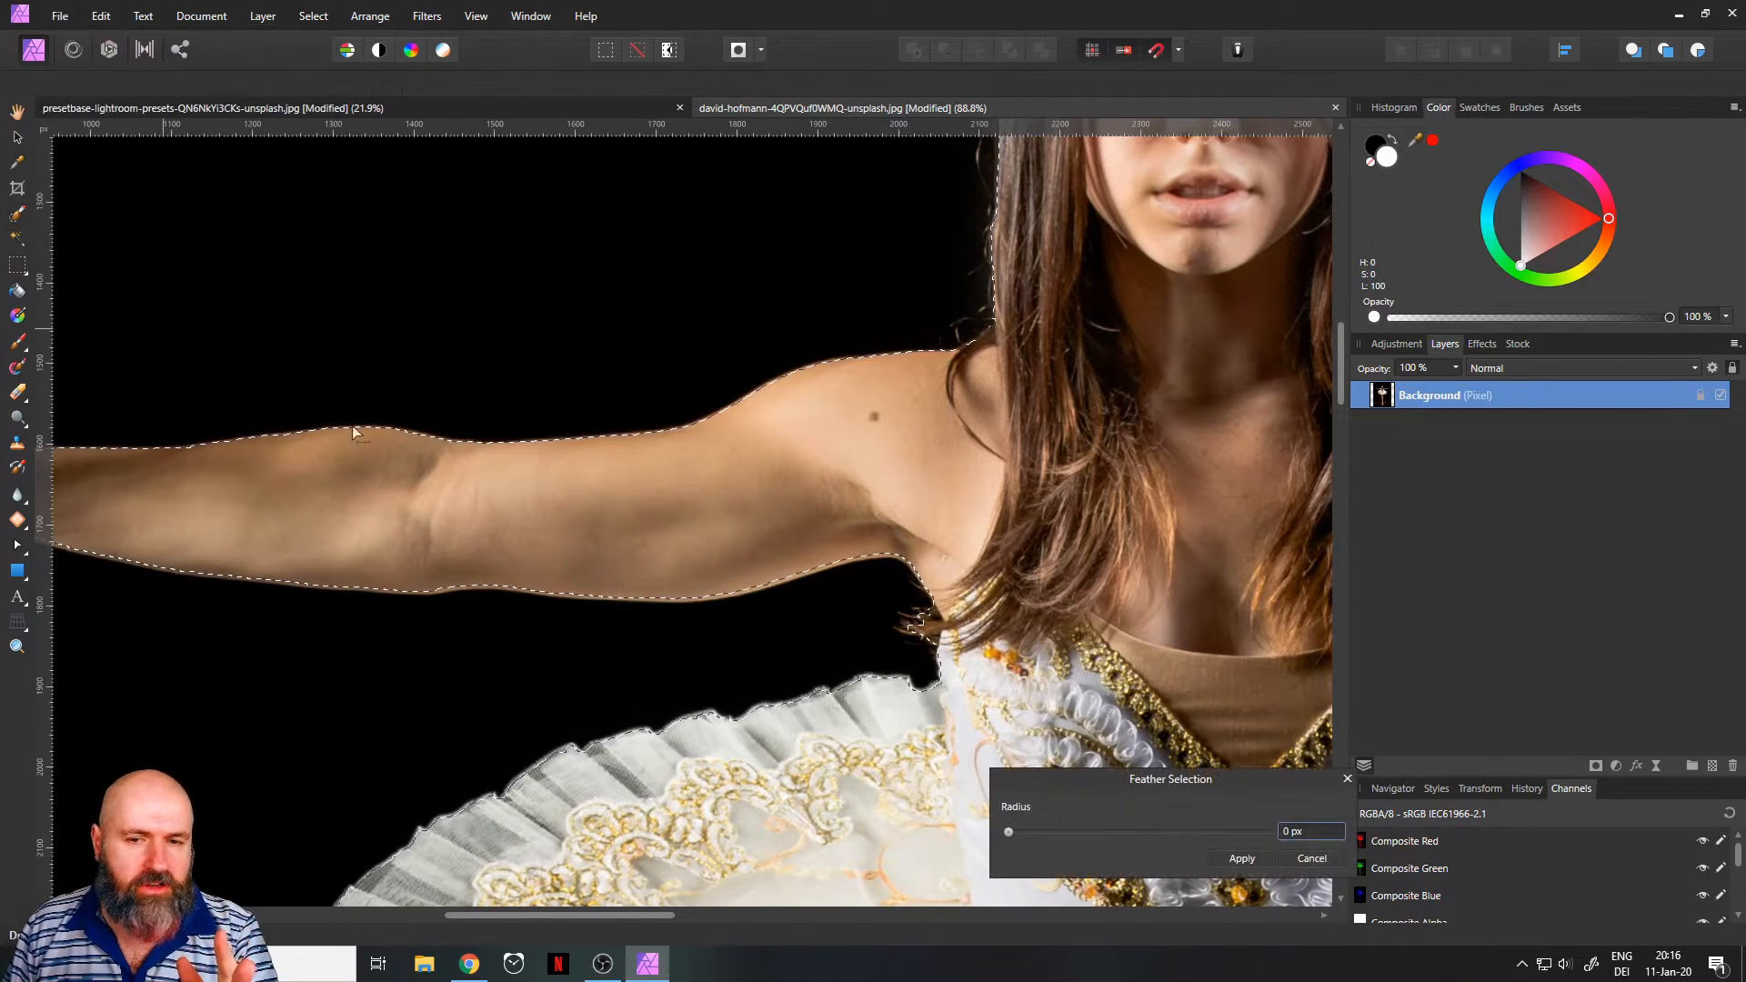
{"action": "scroll", "coordinate": [1298, 833], "scroll_direction": "up", "scroll_amount": 1}
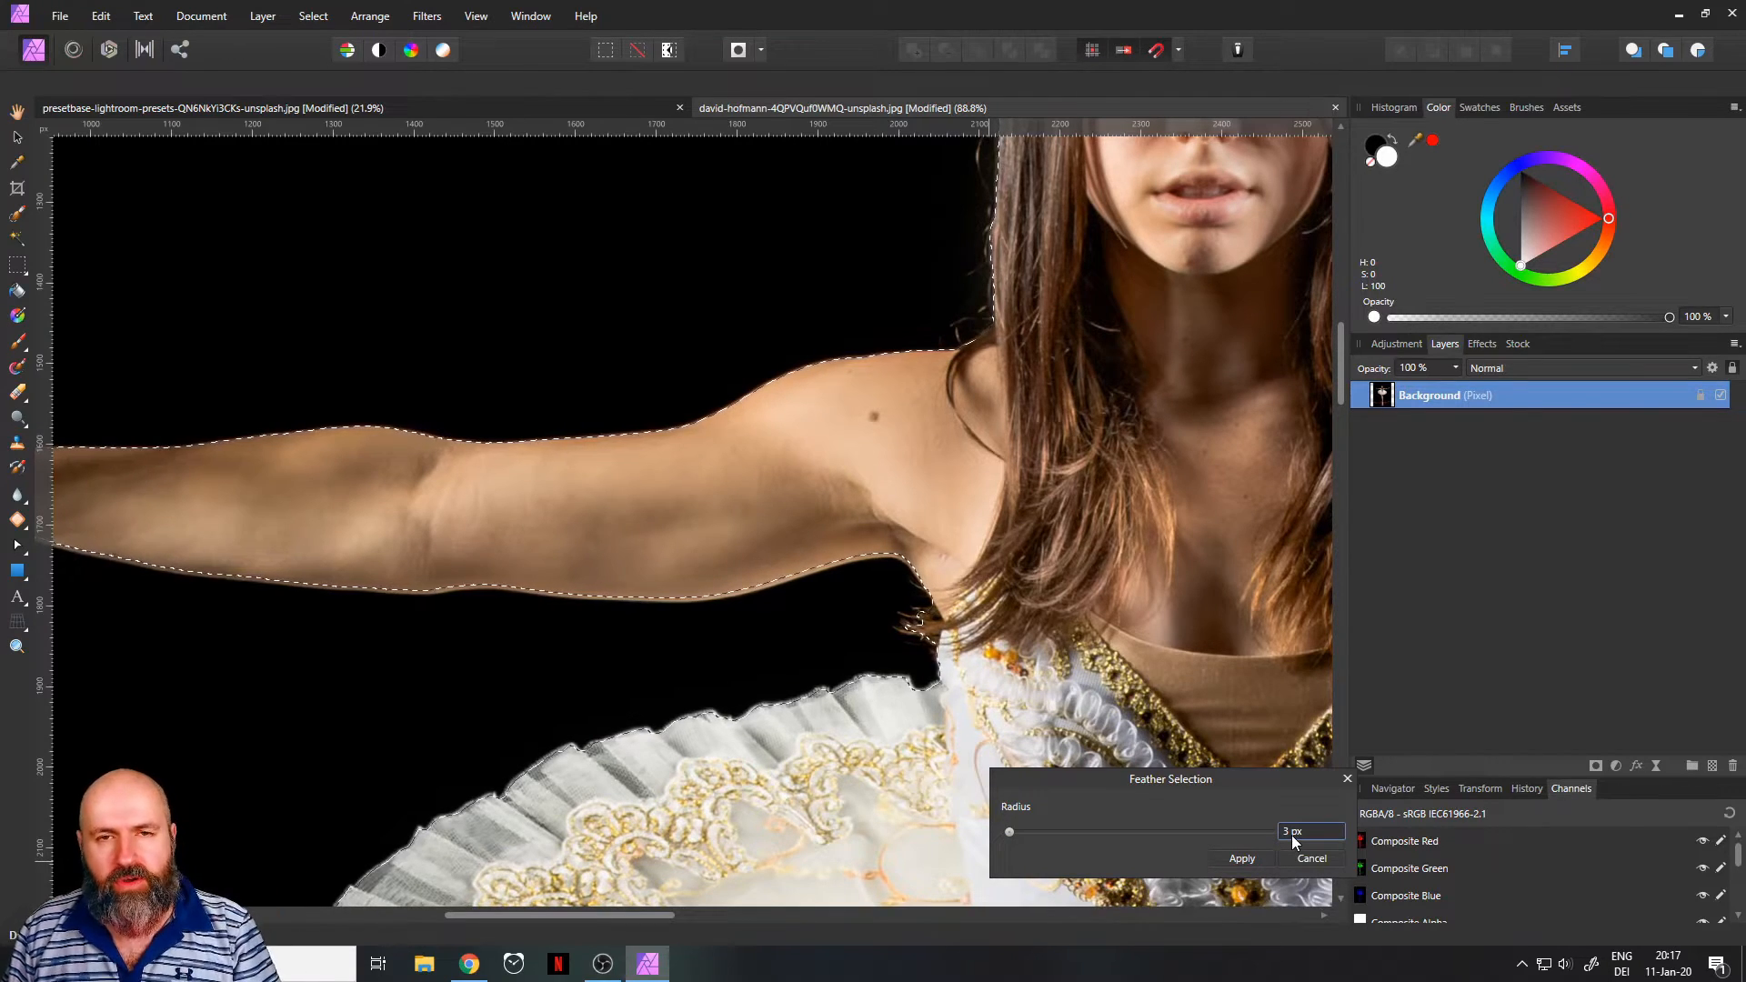
{"action": "left_click", "coordinate": [1239, 858]}
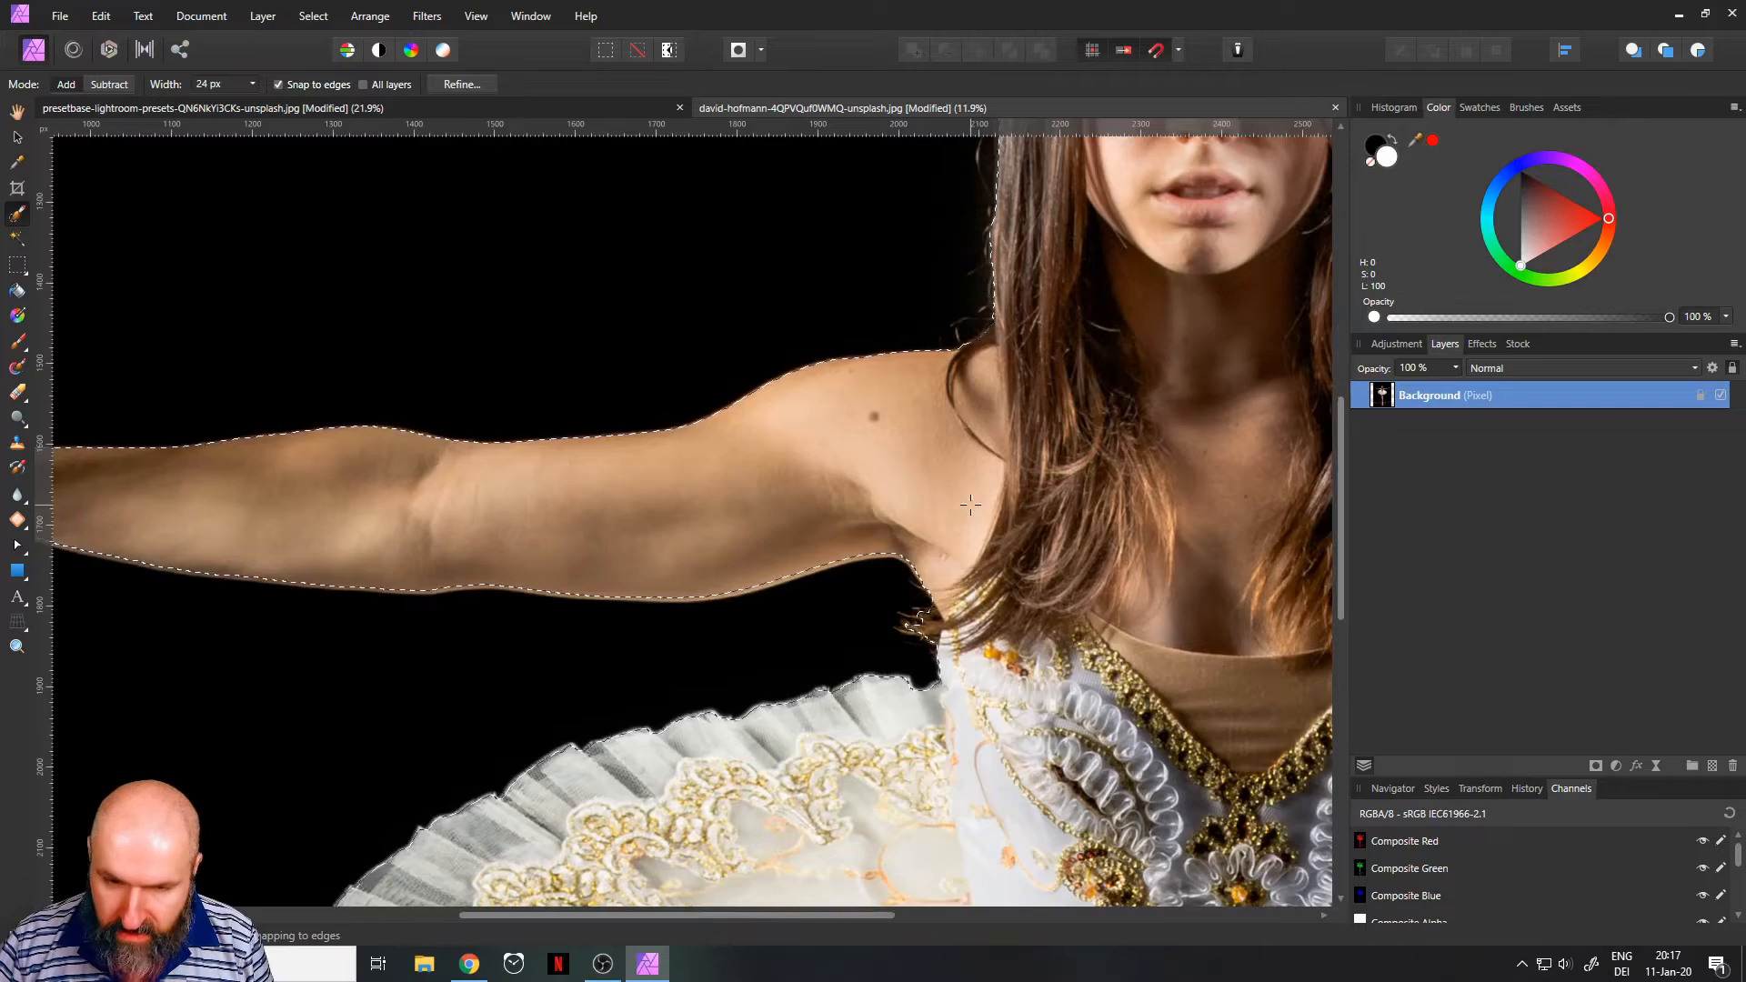
Step: Add a mask from the selection to the Background layer to cut the dancer out of the black backdrop
{"action": "key", "text": "ctrl+0"}
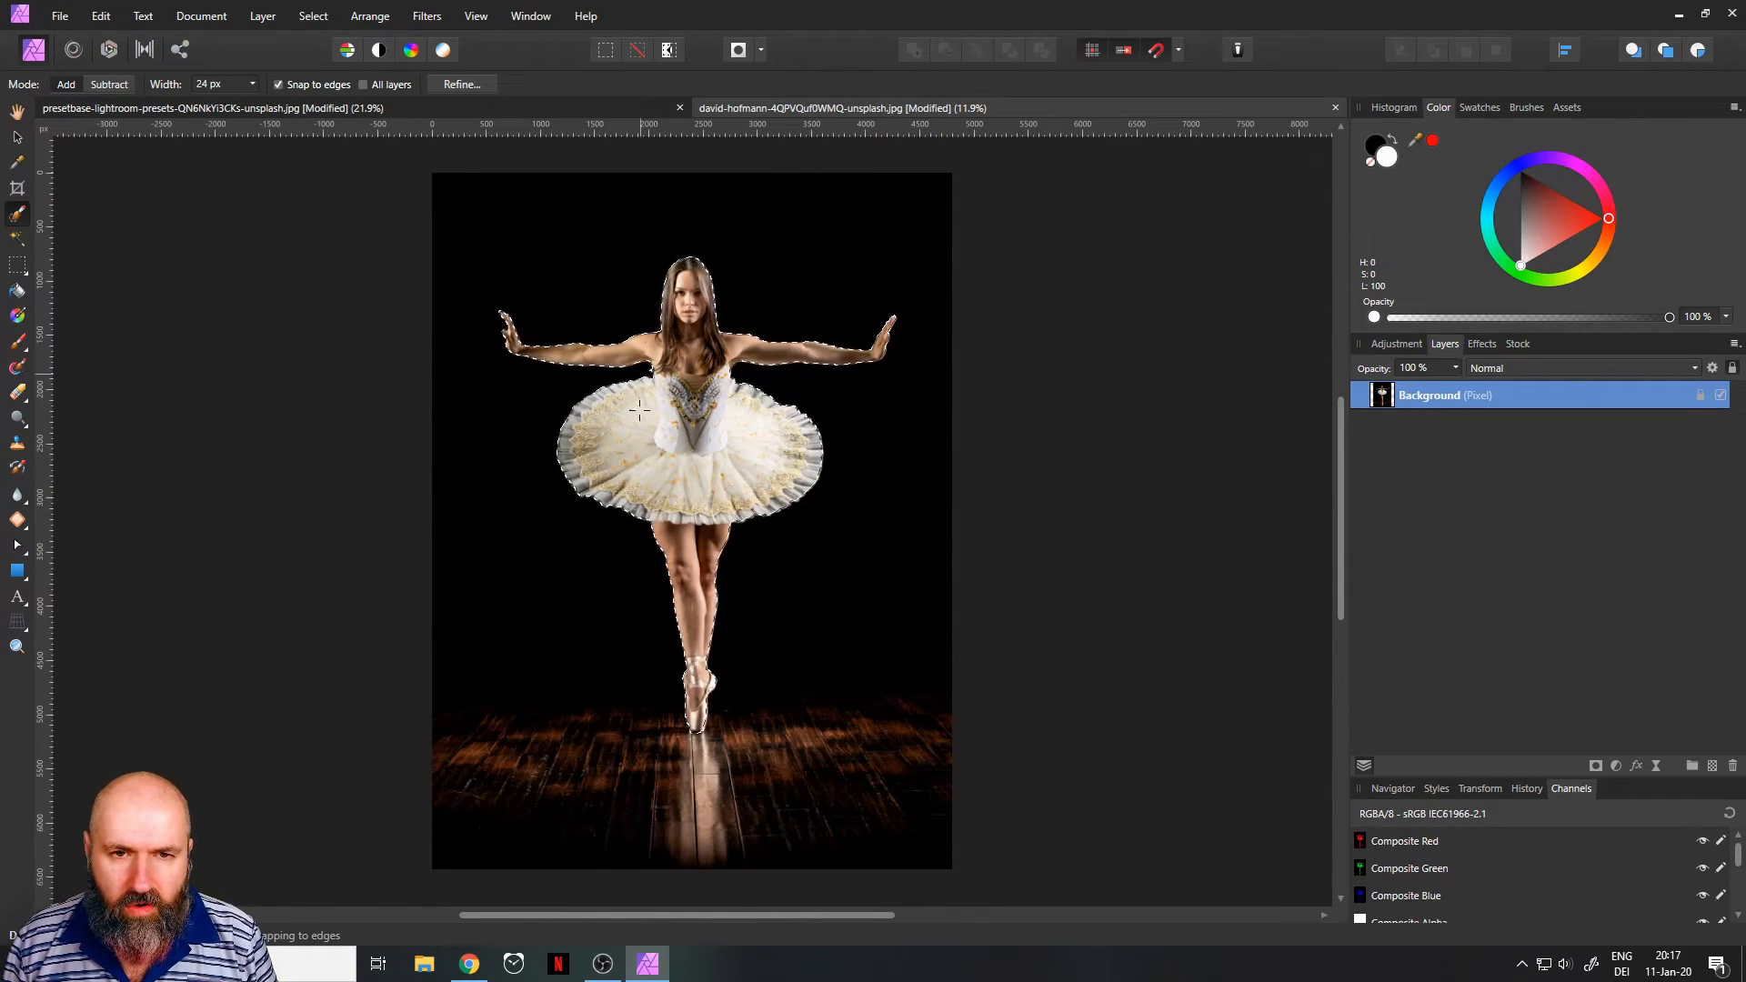
{"action": "left_click", "coordinate": [1596, 766]}
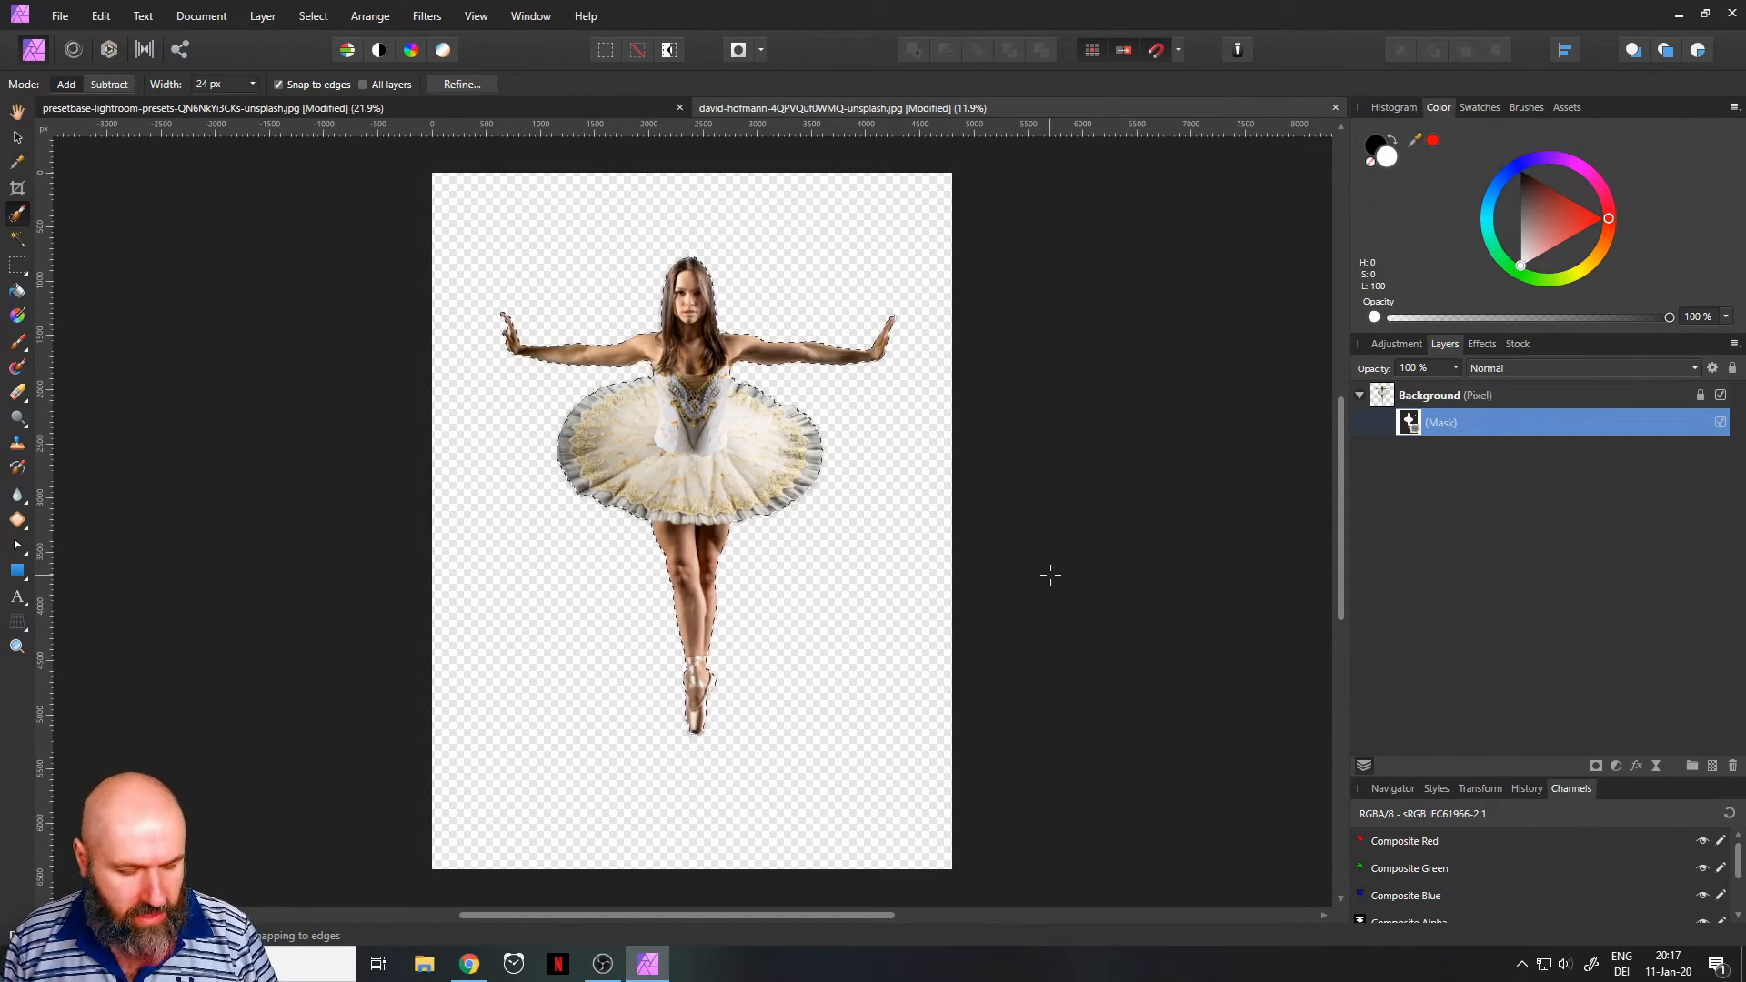
Step: Clear the selection, copy the masked dancer layer and paste it into the mushroom forest document
{"action": "key", "text": "ctrl+d"}
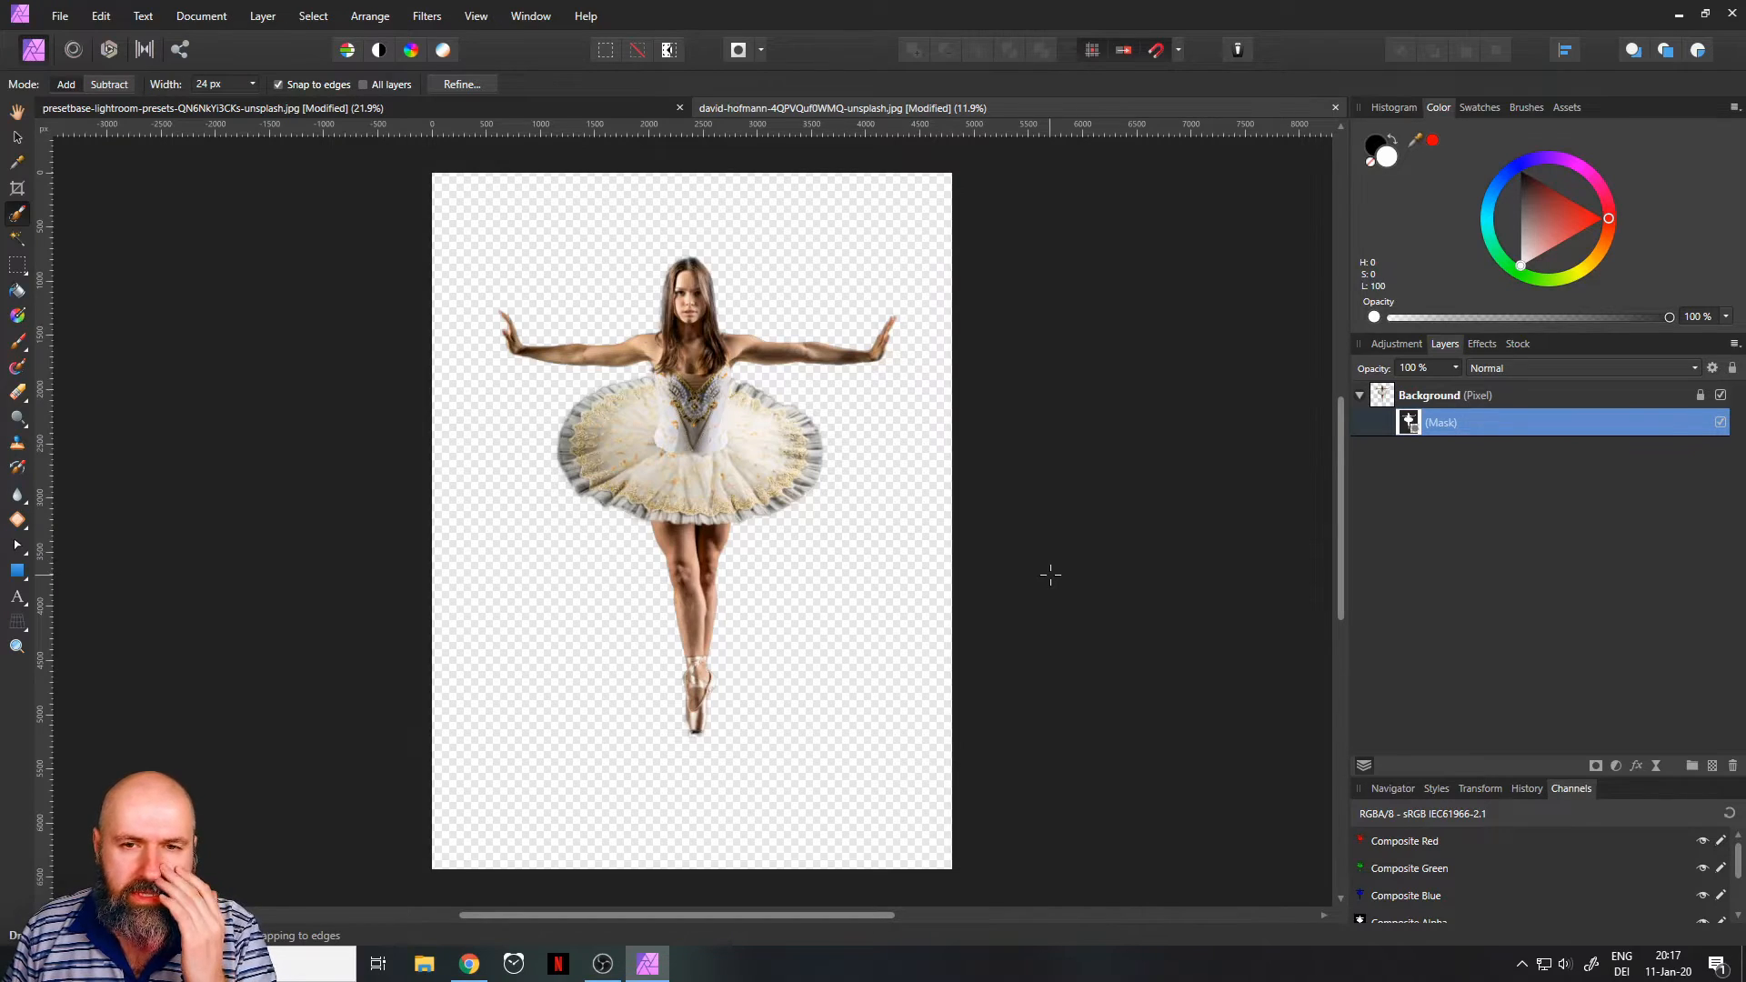
{"action": "left_click", "coordinate": [1390, 400]}
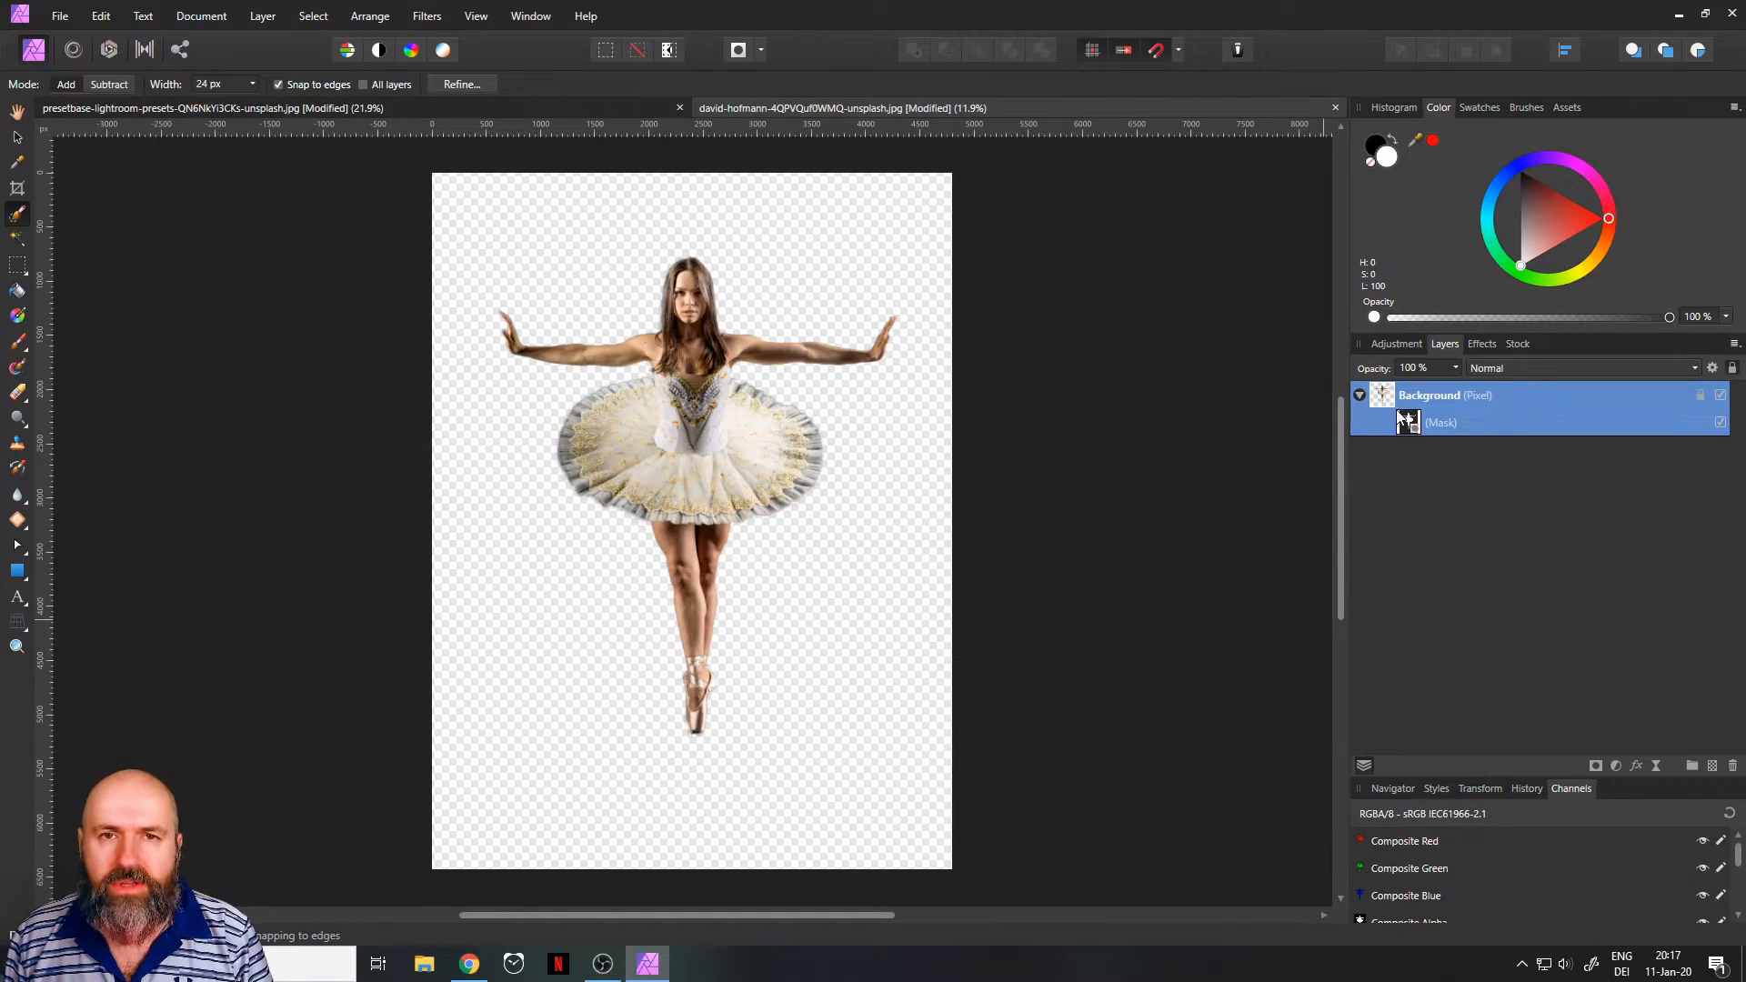
{"action": "left_click", "coordinate": [504, 111]}
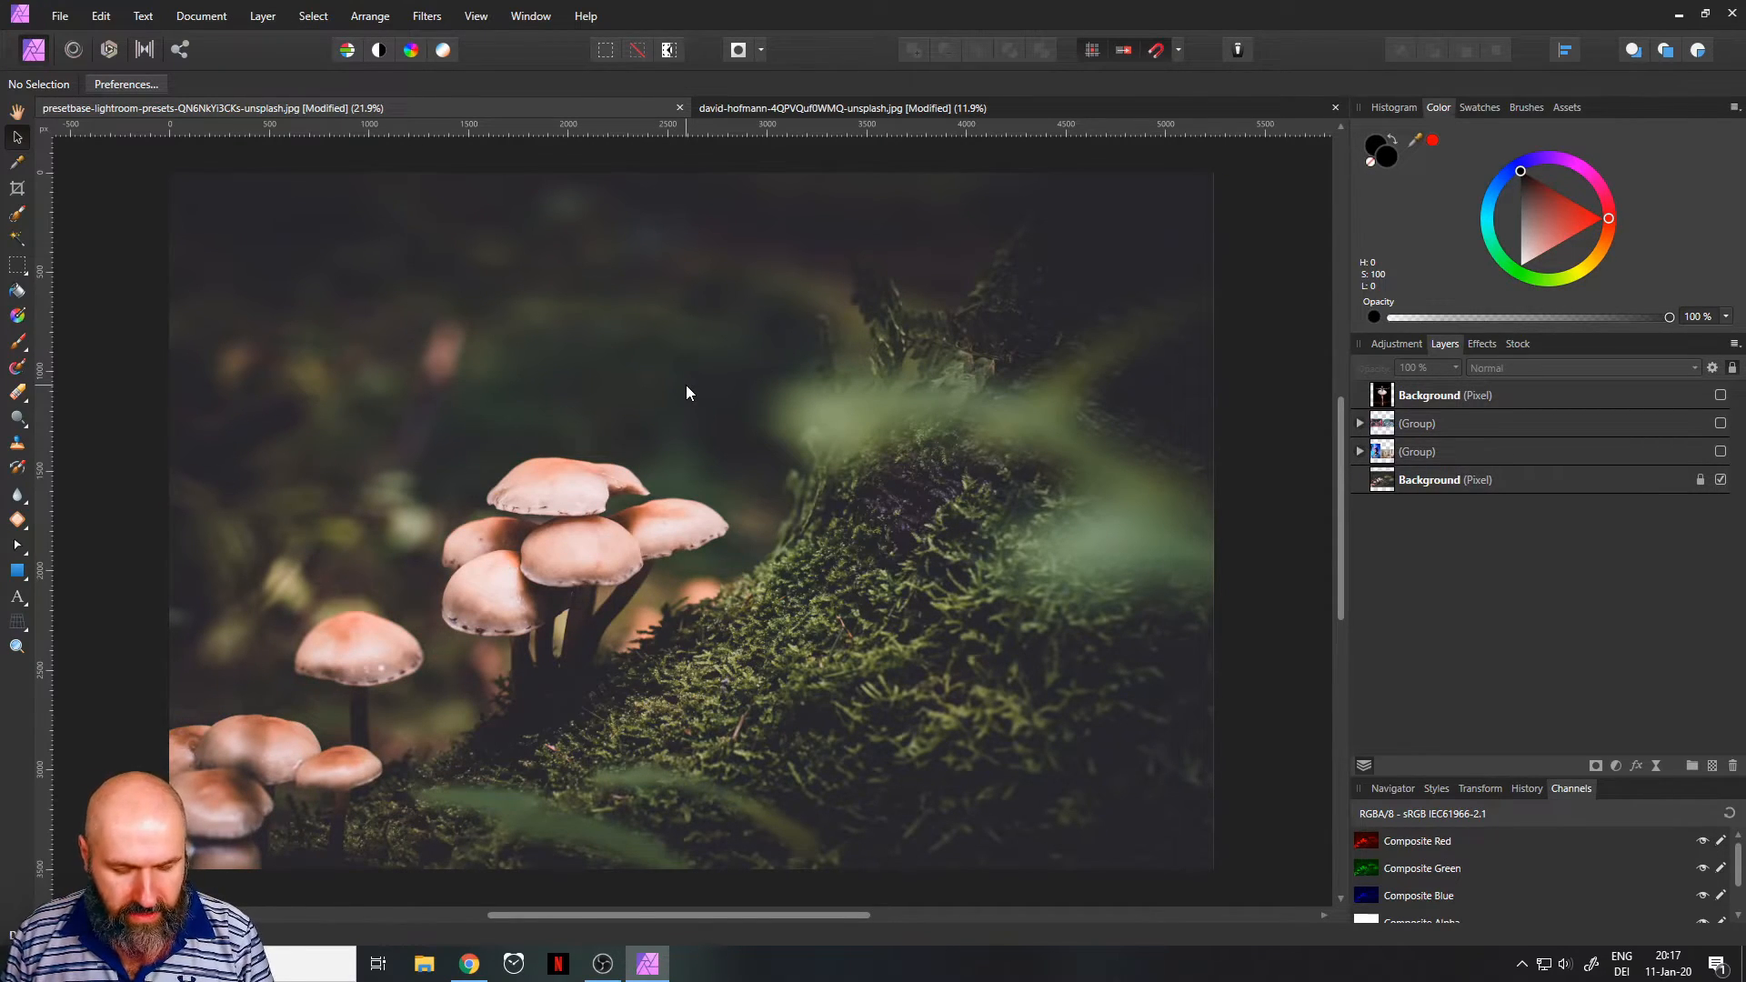
{"action": "key", "text": "ctrl+v"}
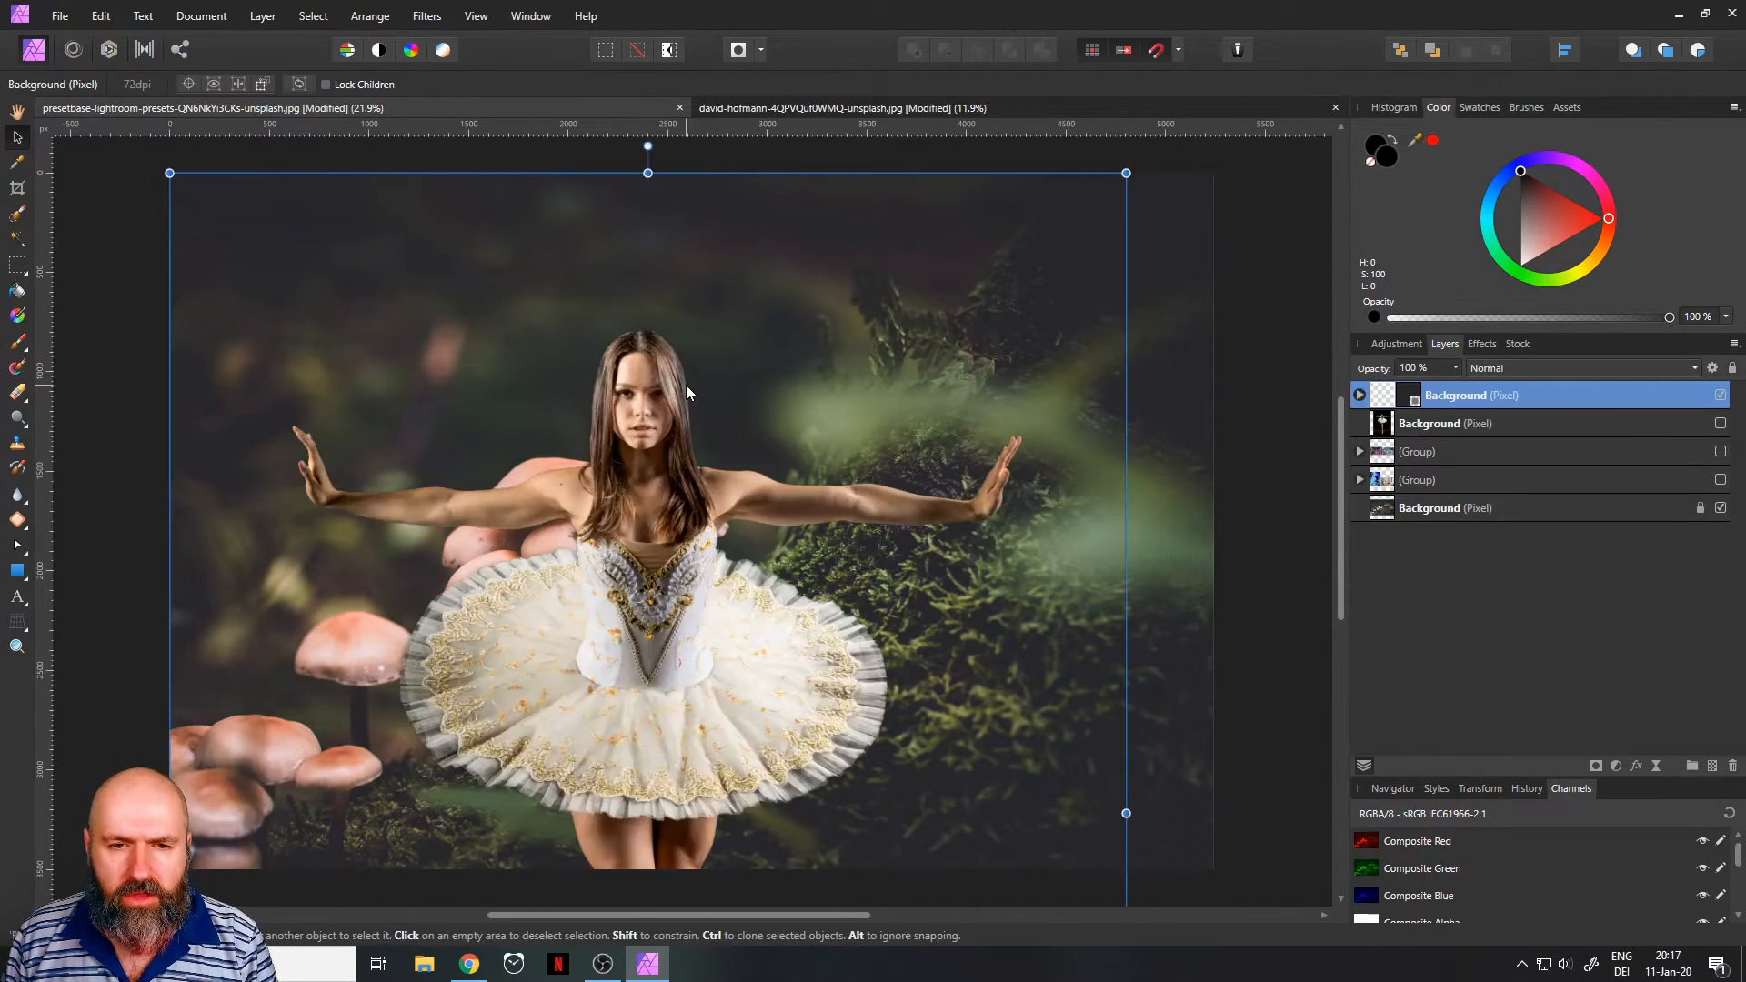
Step: Scale the dancer down and place her standing on the small mushroom in the lower-left part of the forest image
{"action": "left_click_drag", "start_coordinate": [1126, 173], "coordinate": [800, 581]}
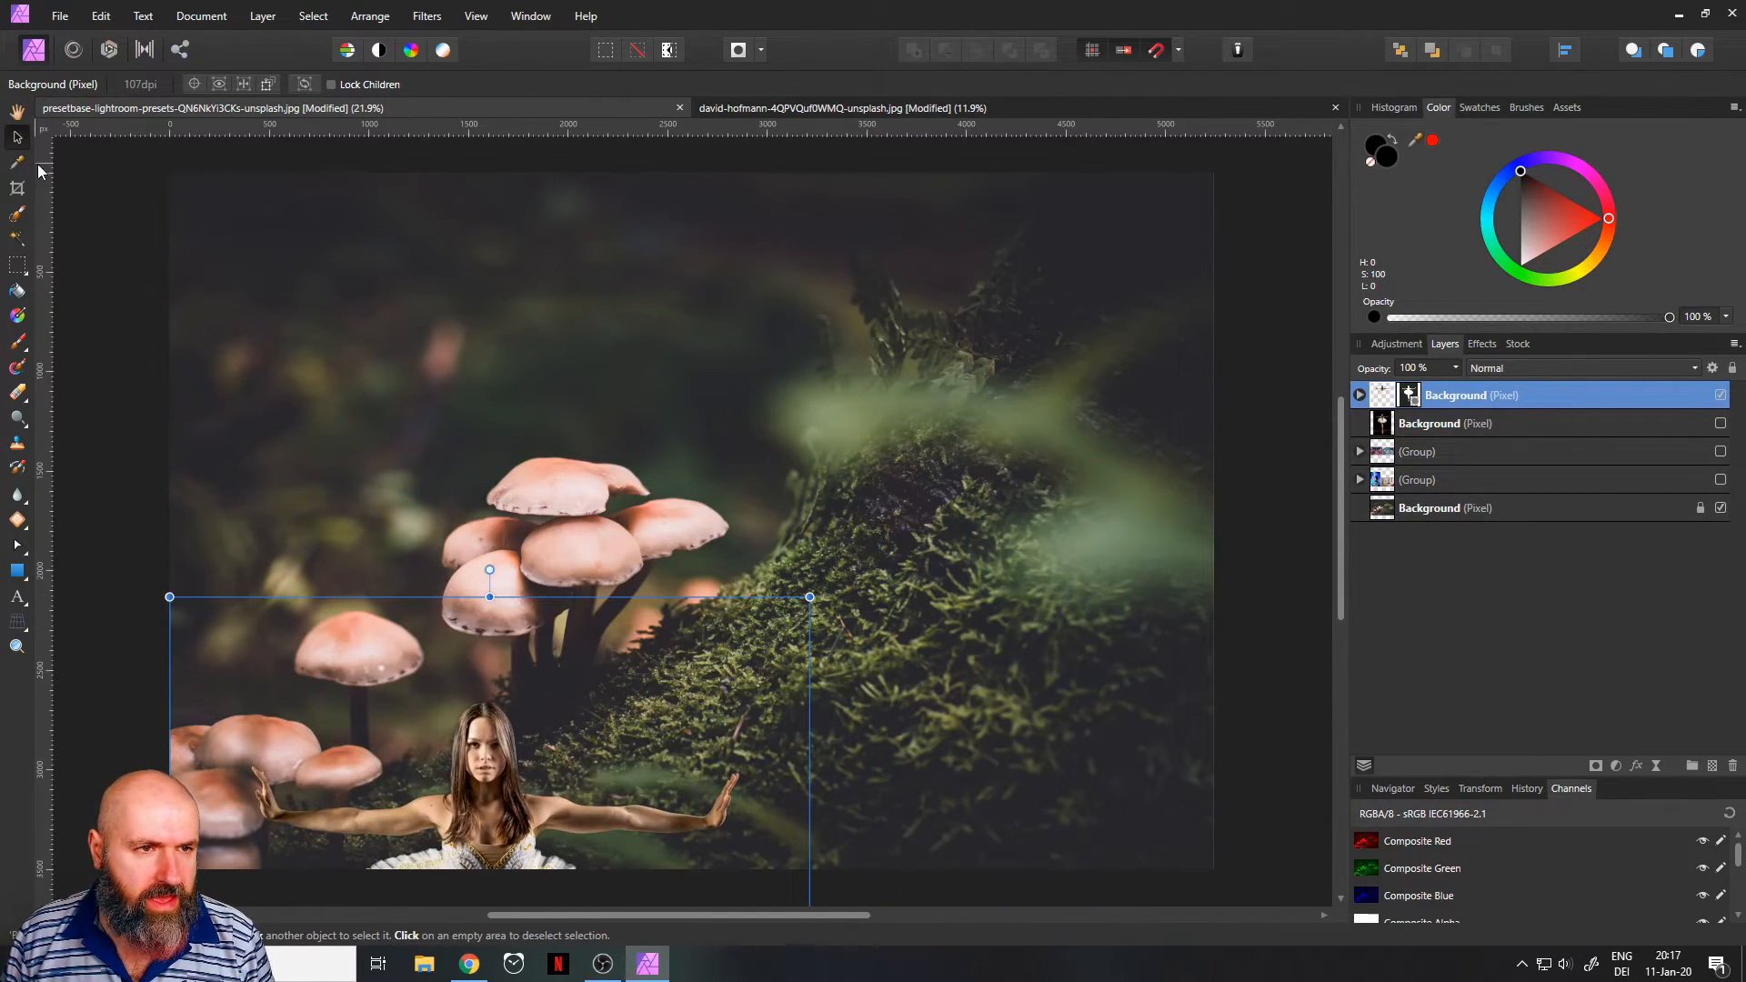
{"action": "left_click_drag", "start_coordinate": [510, 791], "coordinate": [628, 334]}
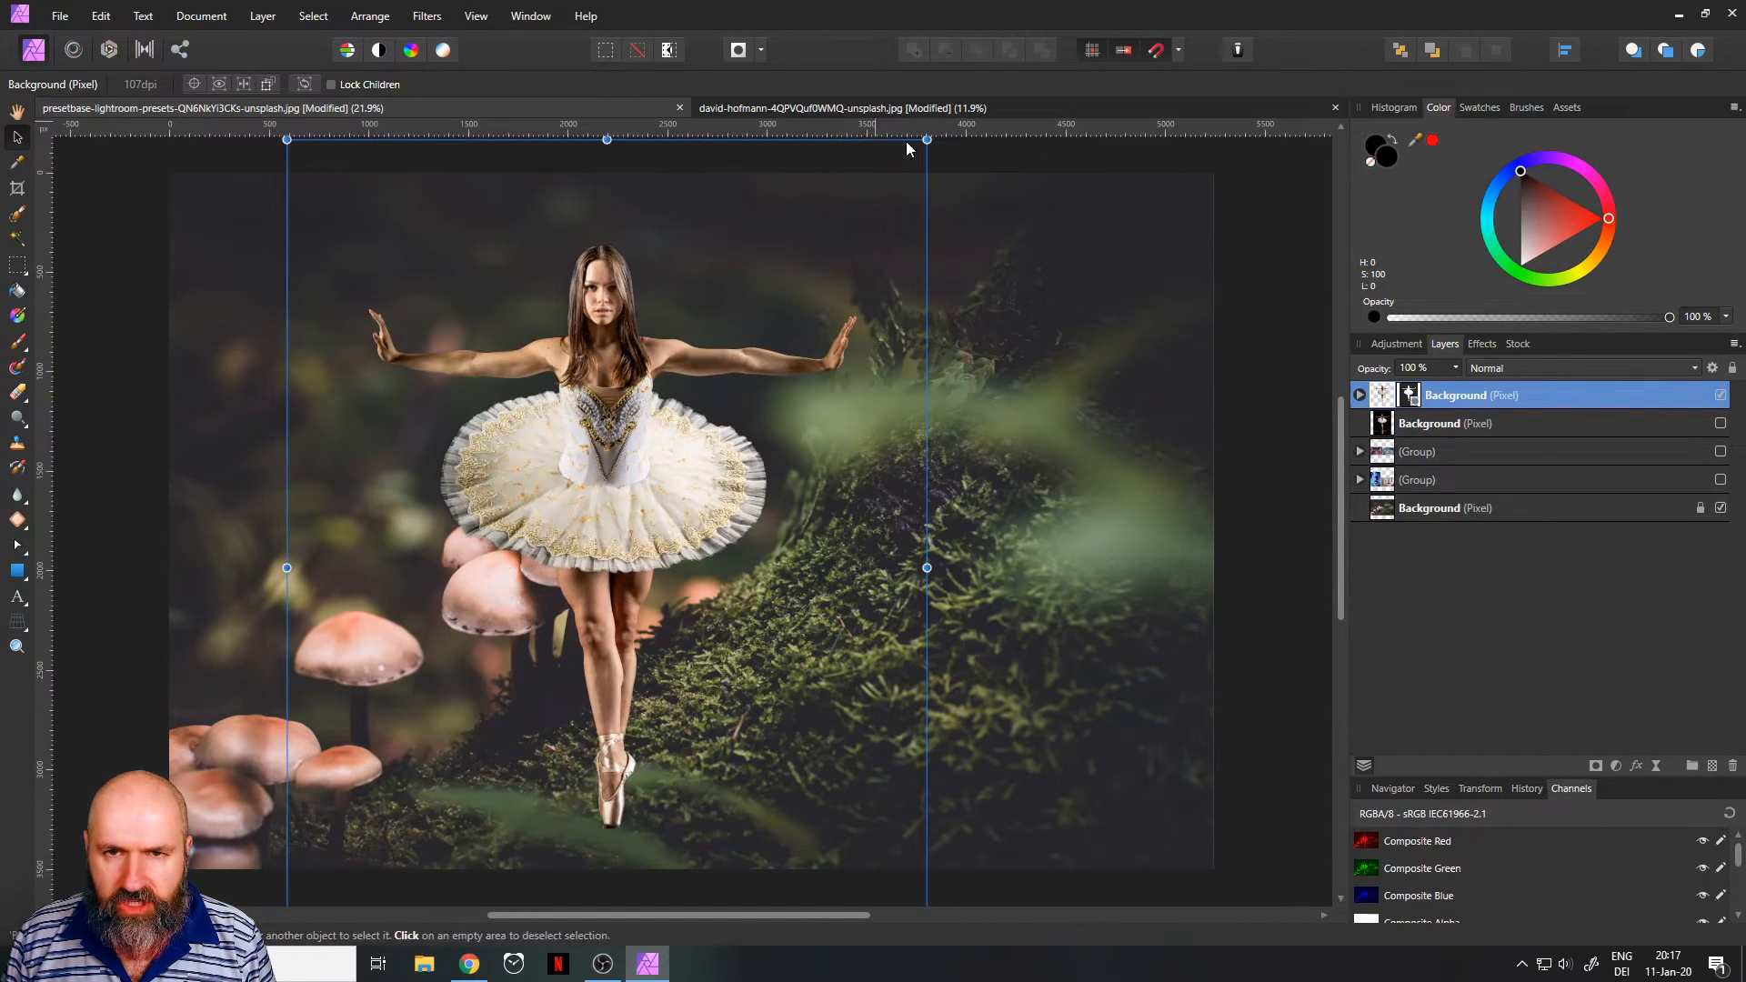
{"action": "left_click_drag", "start_coordinate": [927, 139], "coordinate": [701, 414]}
{"action": "left_click_drag", "start_coordinate": [547, 709], "coordinate": [407, 571]}
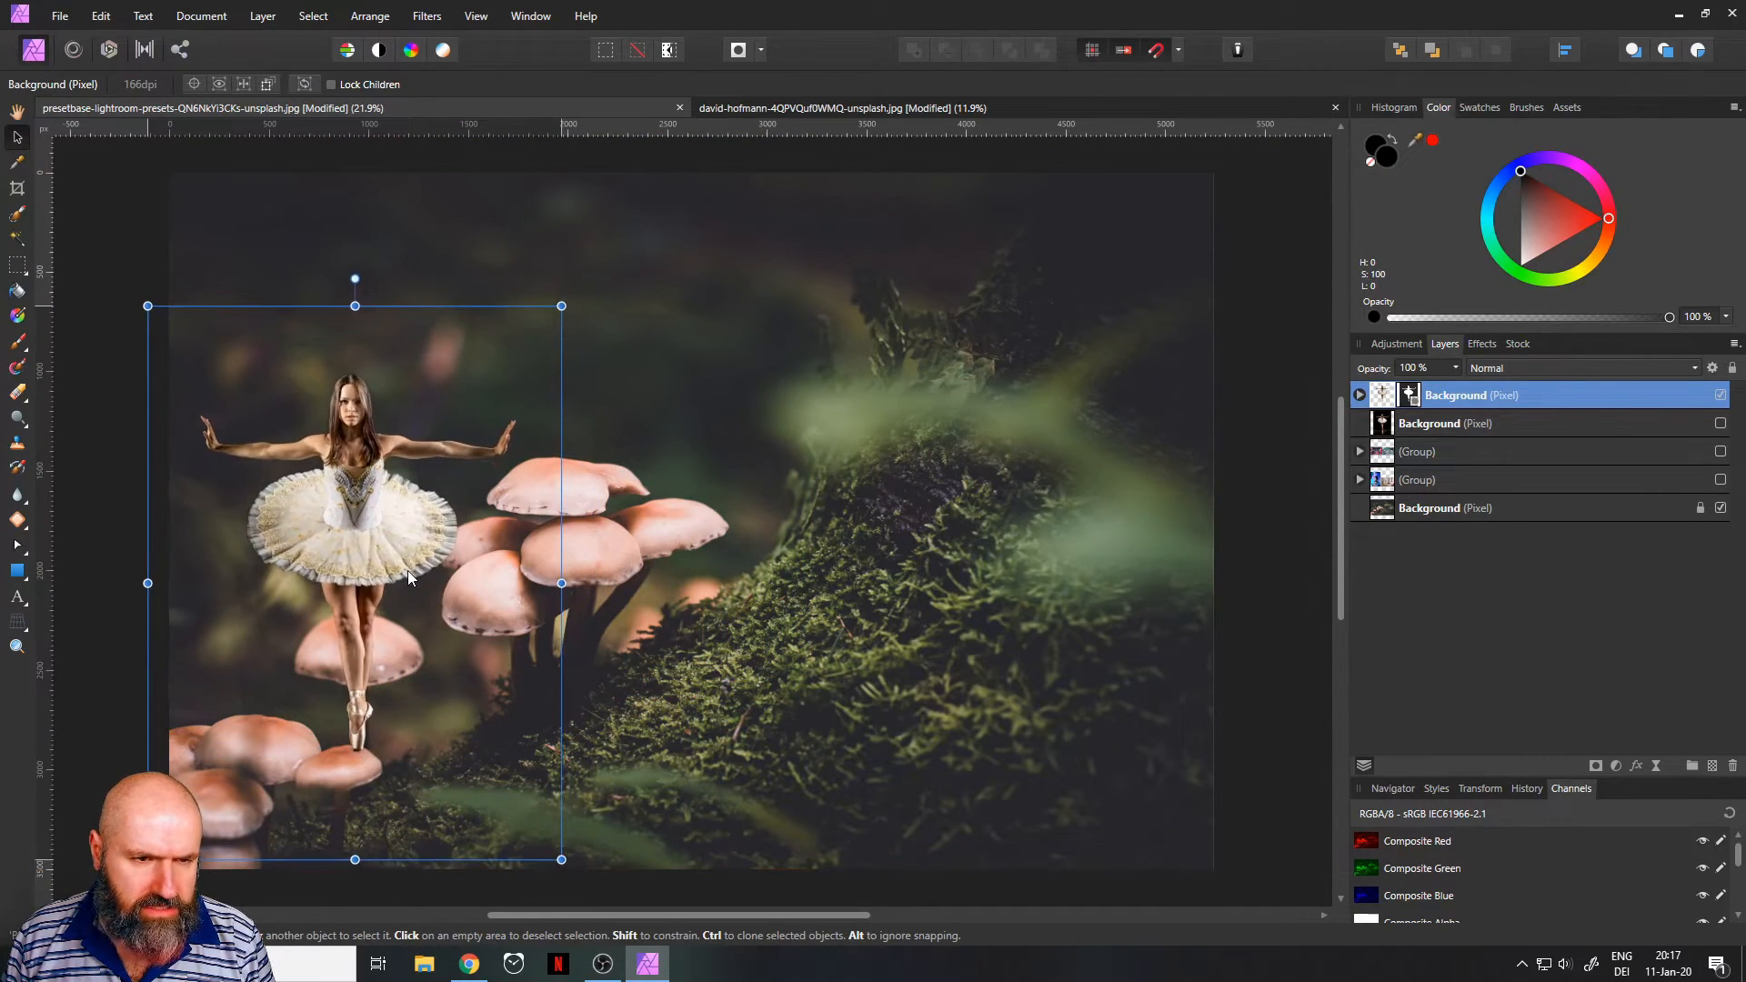
{"action": "left_click_drag", "start_coordinate": [563, 306], "coordinate": [662, 172]}
{"action": "left_click_drag", "start_coordinate": [551, 342], "coordinate": [494, 380]}
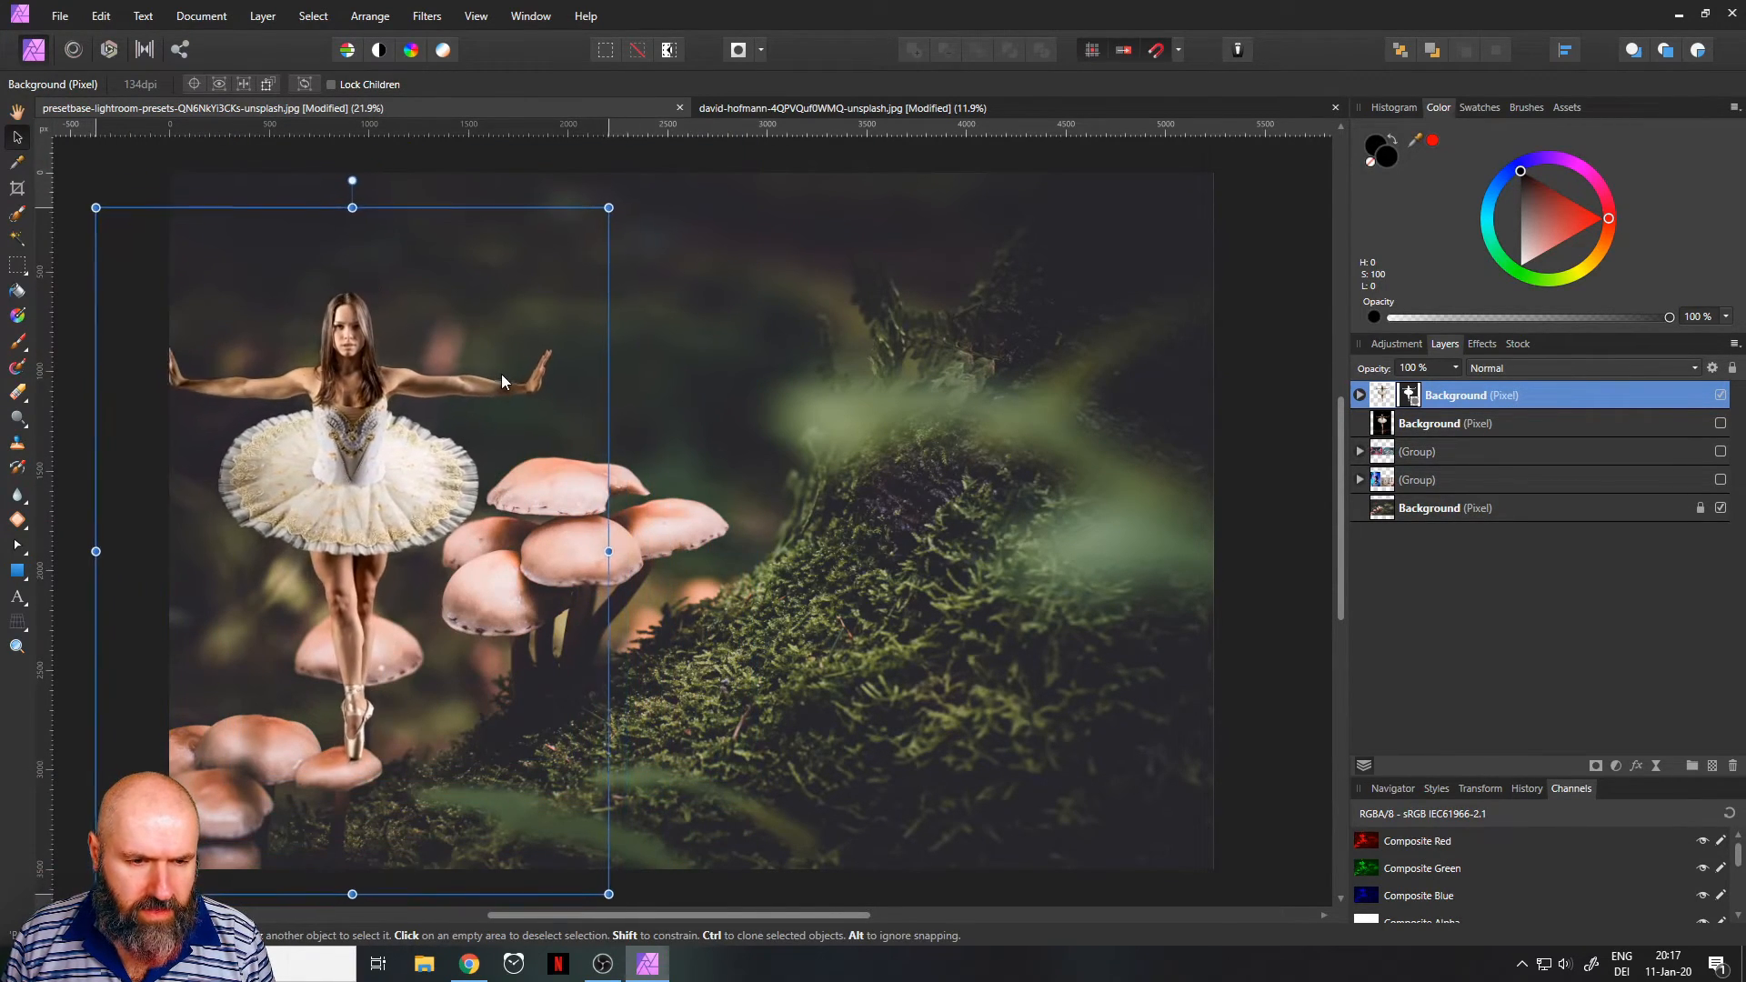
{"action": "left_click_drag", "start_coordinate": [614, 212], "coordinate": [502, 331]}
{"action": "left_click_drag", "start_coordinate": [382, 460], "coordinate": [434, 434]}
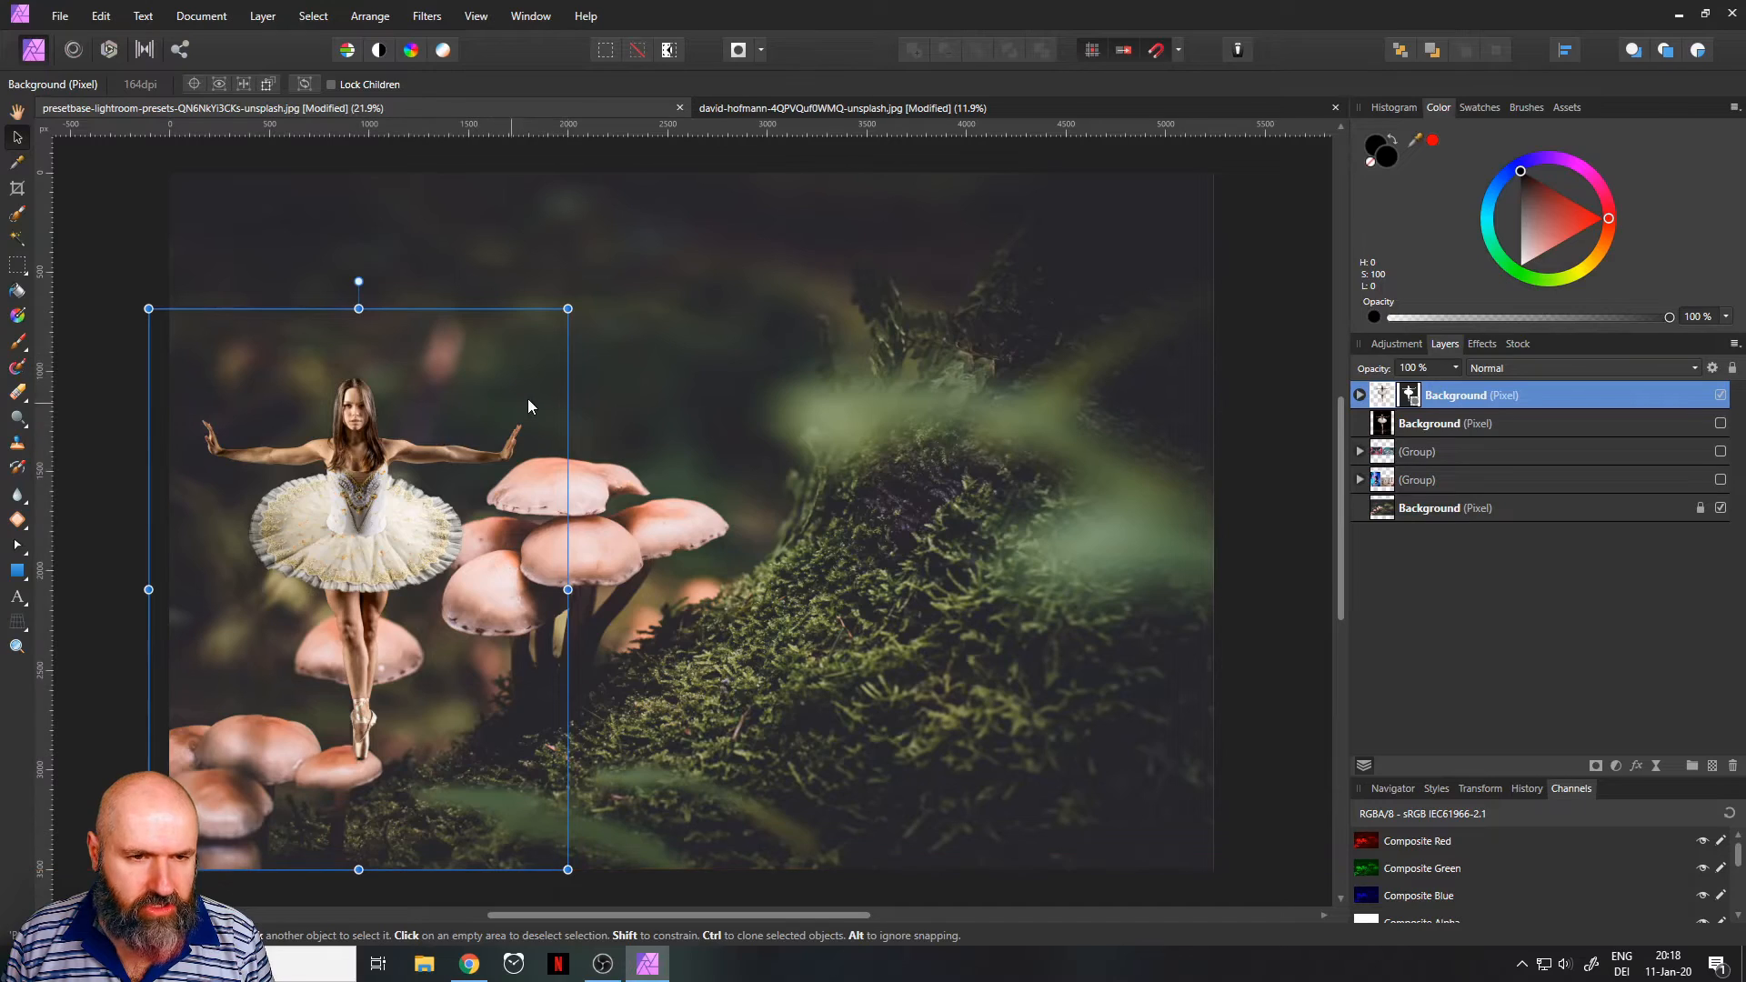
Step: Fine-tune the dancer's position so her pointe shoe rests on the small mushroom cap, and deselect the layer
{"action": "scroll", "coordinate": [389, 734], "scroll_direction": "up", "scroll_amount": 5}
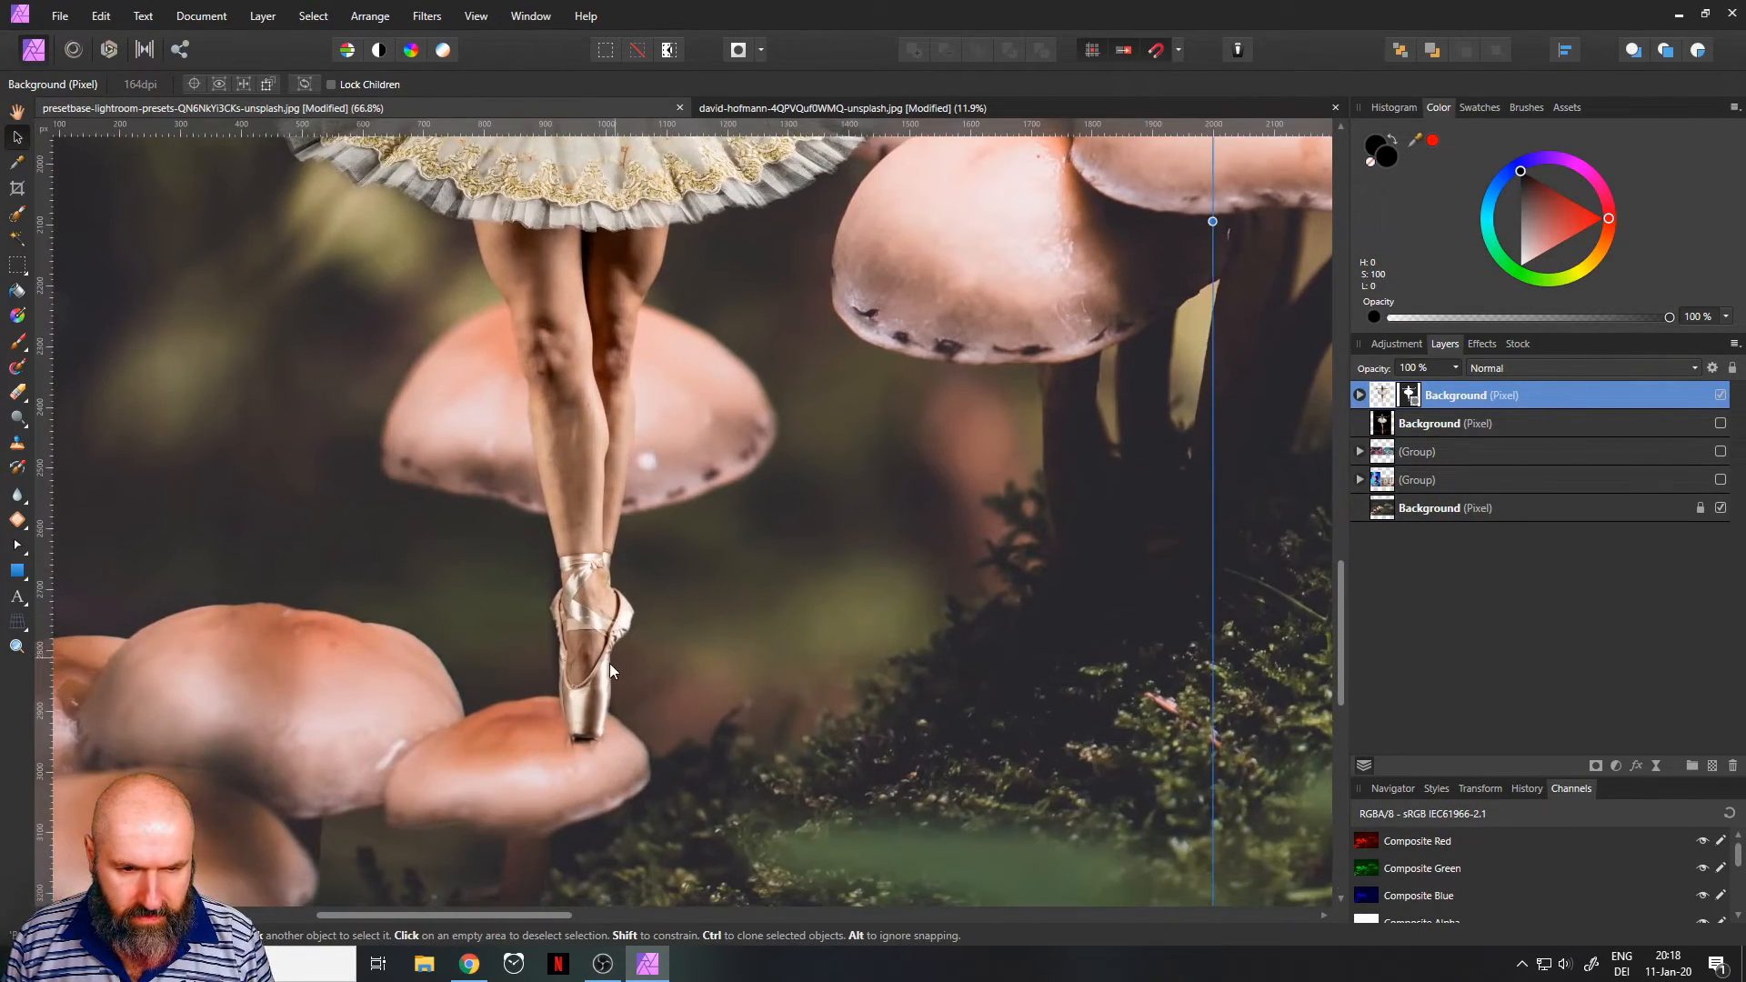
{"action": "mouse_move", "coordinate": [609, 663]}
{"action": "left_mouse_down"}
{"action": "mouse_move", "coordinate": [575, 622]}
{"action": "mouse_move", "coordinate": [560, 645]}
{"action": "mouse_move", "coordinate": [568, 631]}
{"action": "left_mouse_up"}
{"action": "key", "text": "ctrl+z"}
{"action": "scroll", "coordinate": [567, 631], "scroll_direction": "down", "scroll_amount": 5}
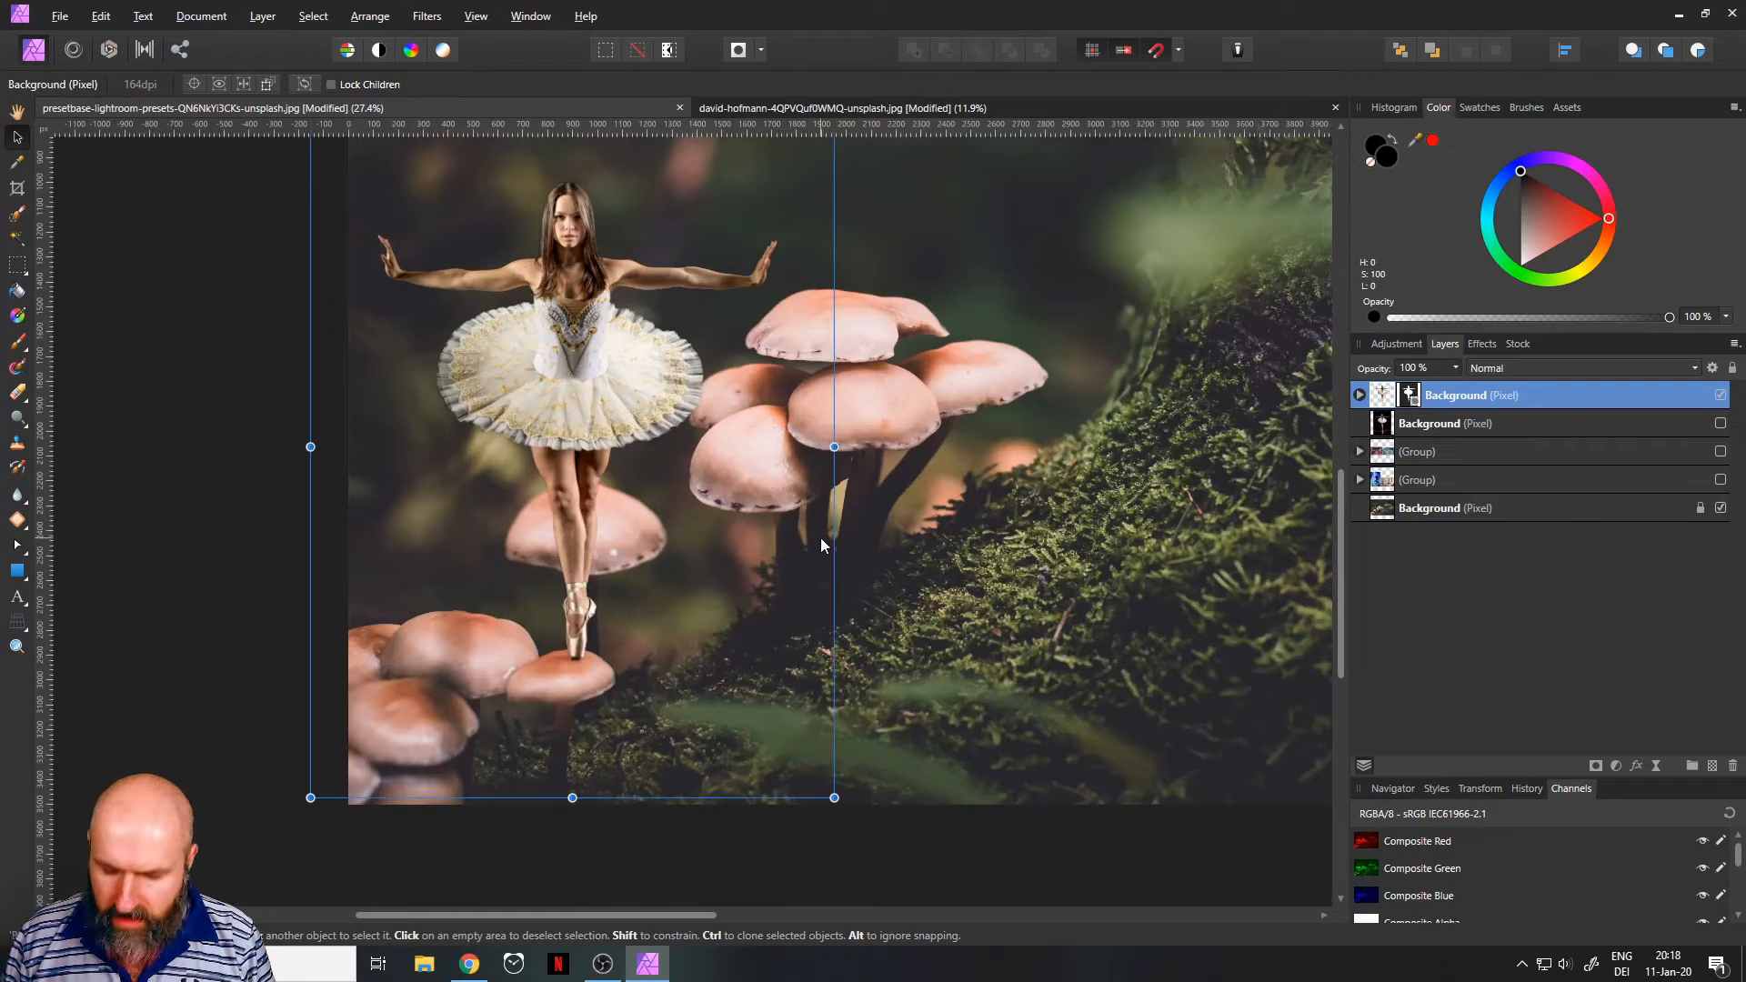
{"action": "key", "text": "ctrl+0"}
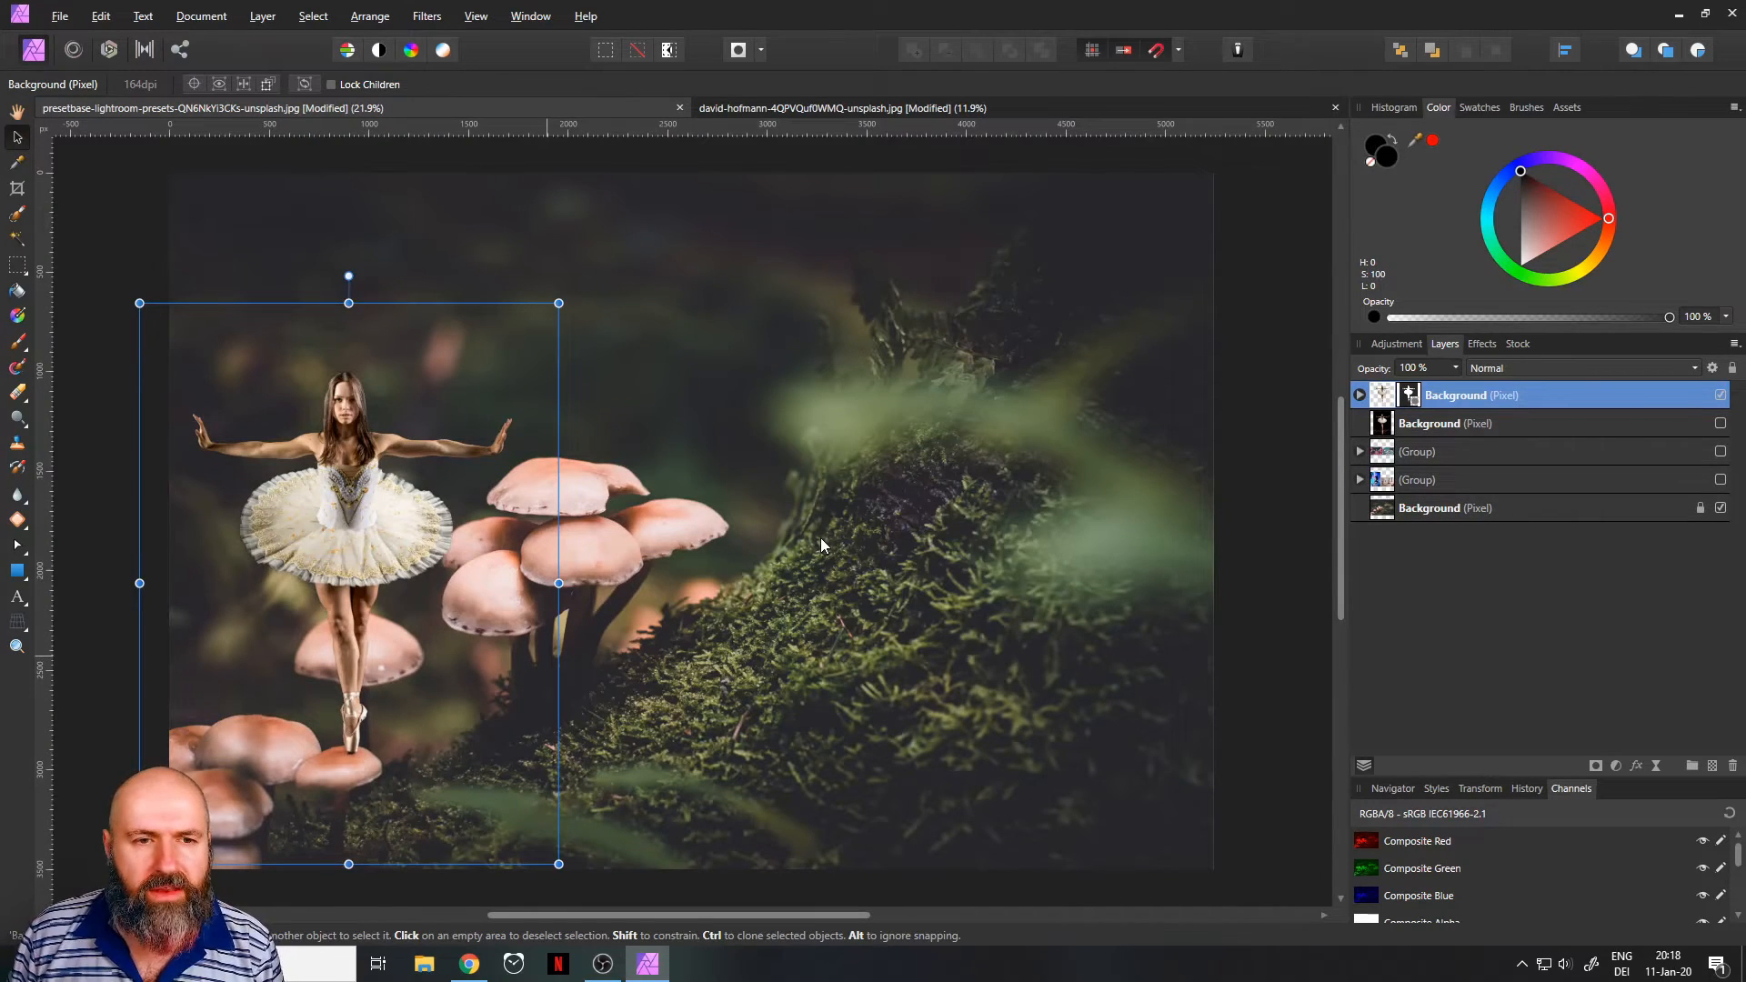
{"action": "scroll", "coordinate": [318, 528], "scroll_direction": "up", "scroll_amount": 1}
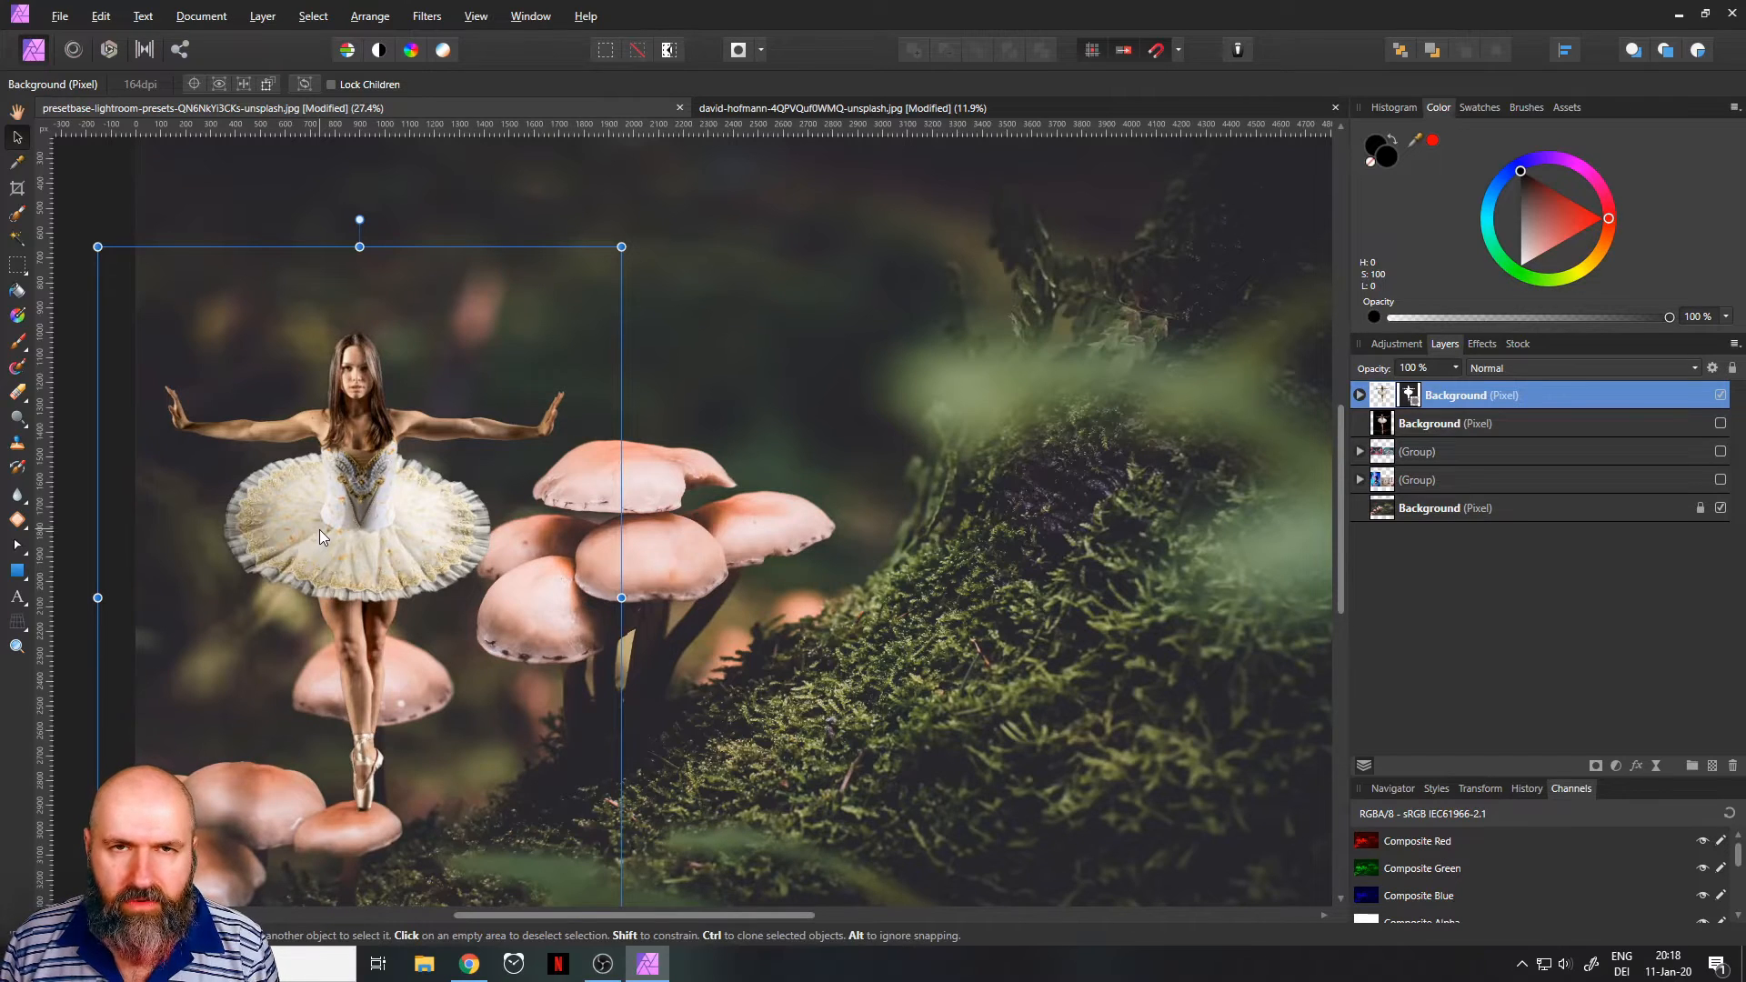
{"action": "left_click", "coordinate": [95, 221]}
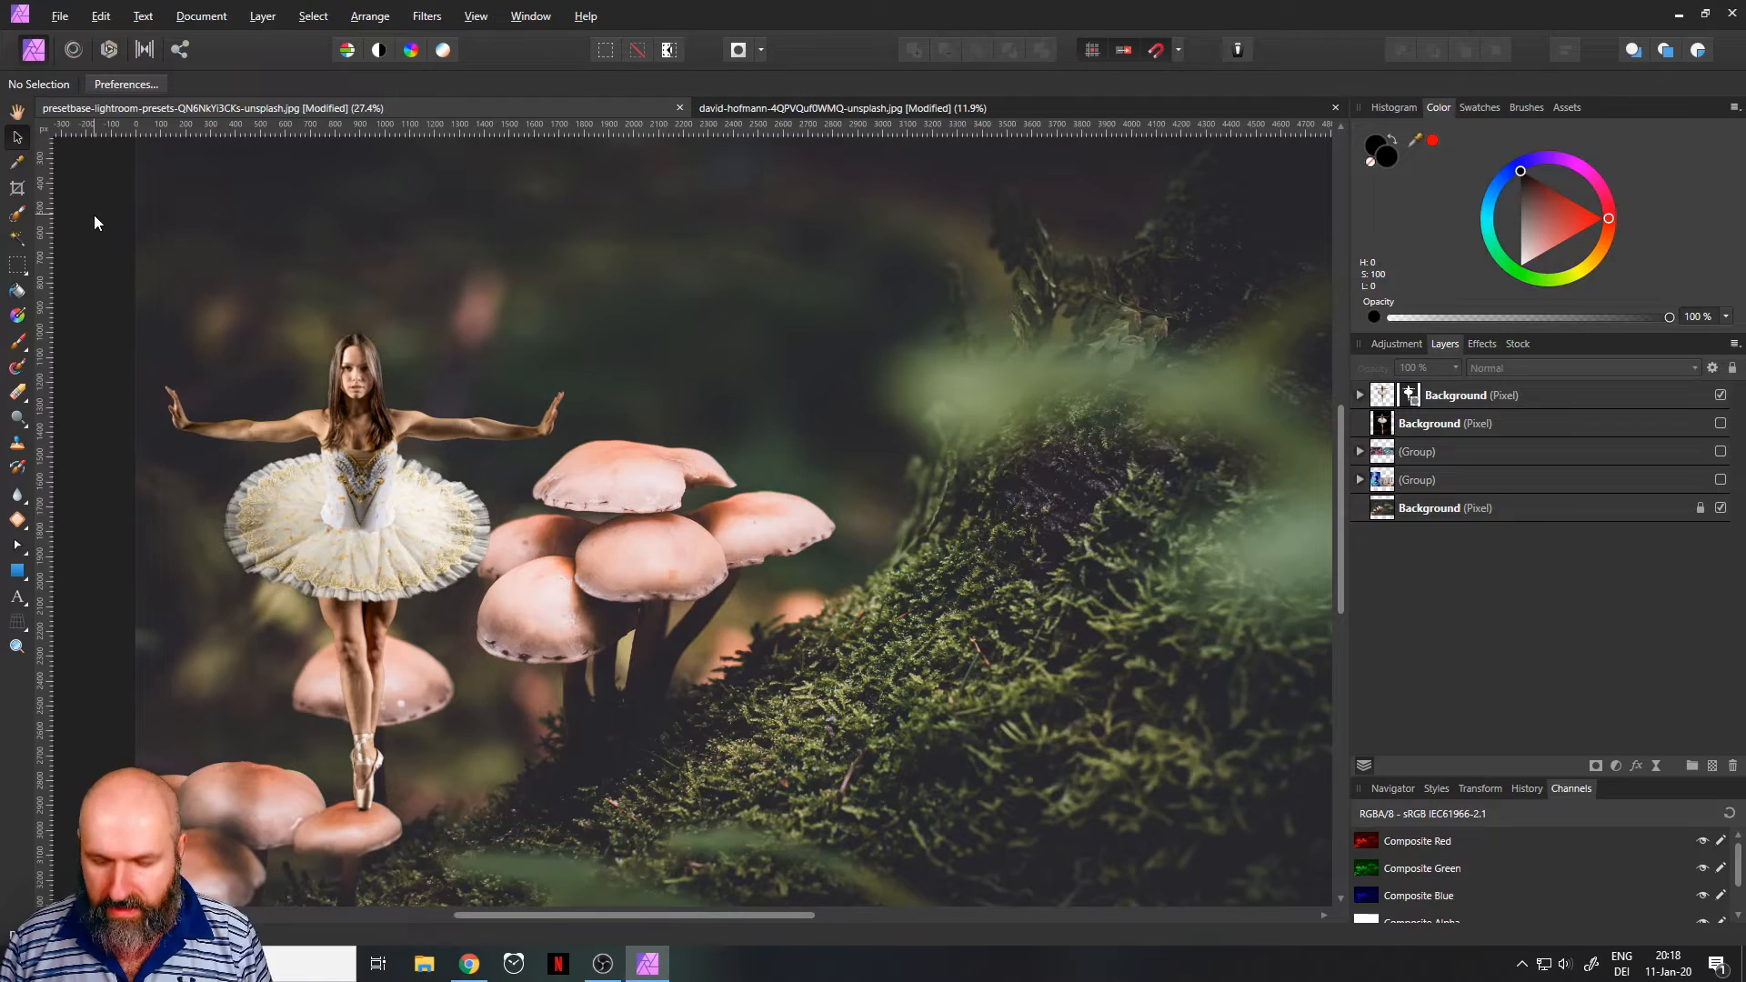
{"action": "key", "text": "ctrl+0"}
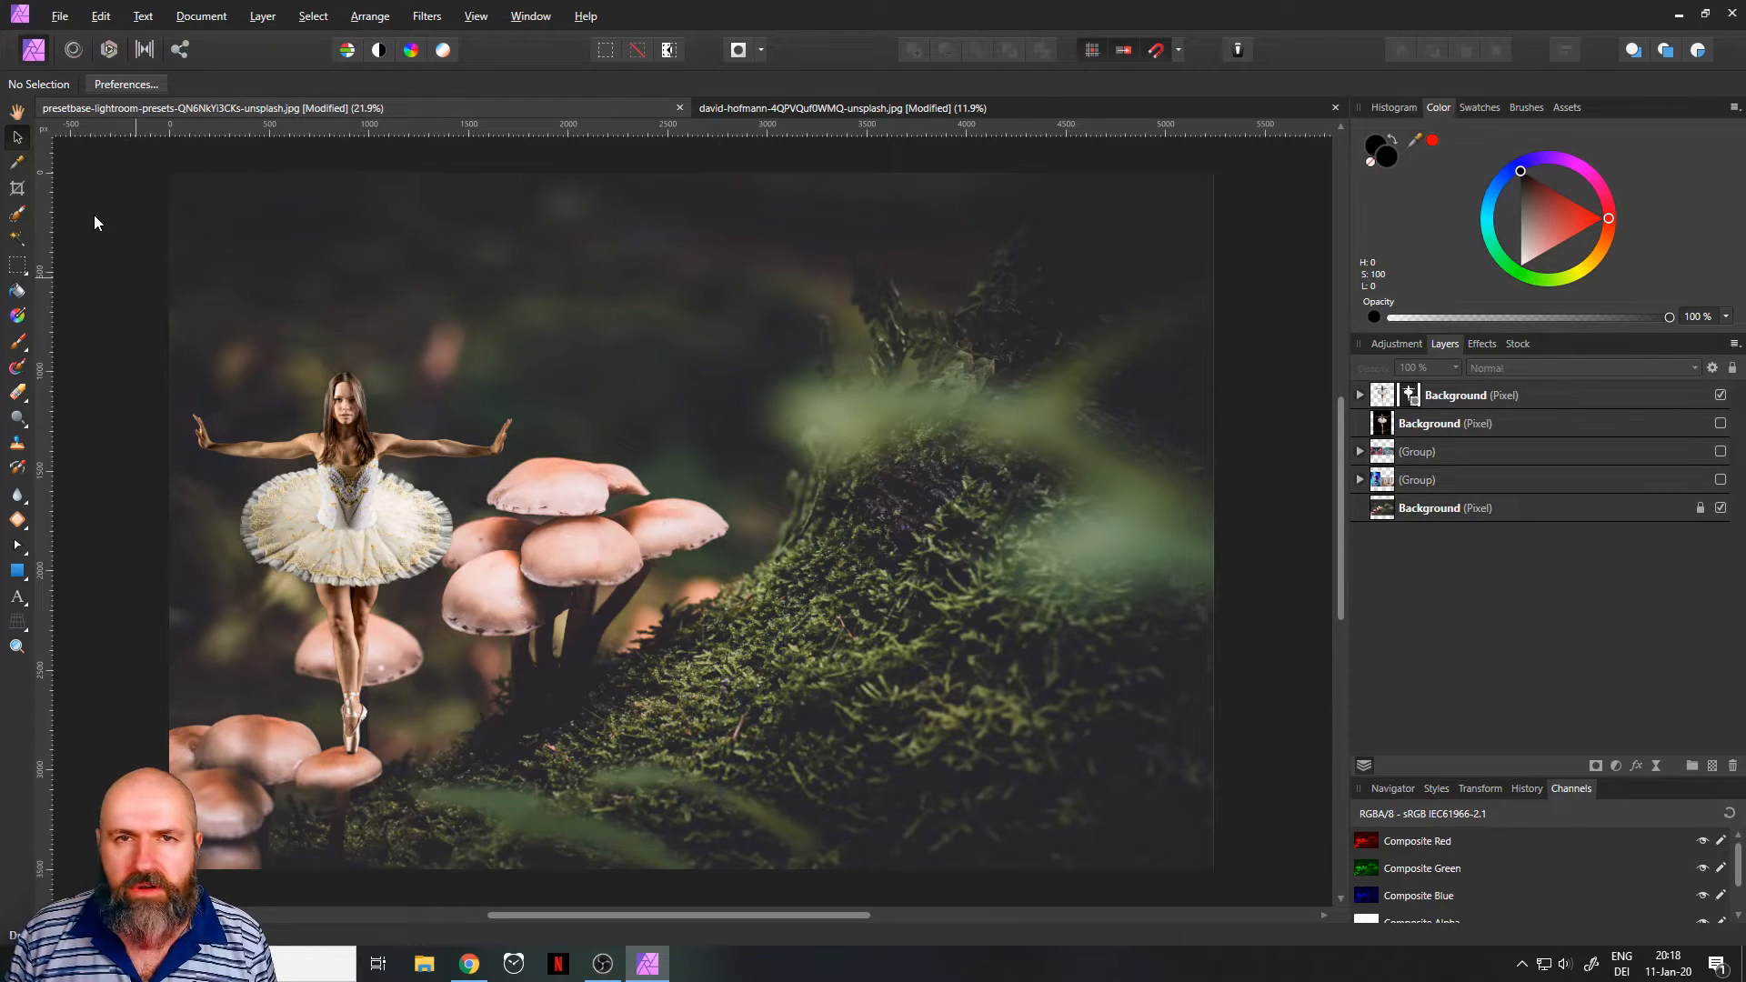
Step: Duplicate the mushroom forest Background layer and apply an Average blur to the copy
{"action": "left_click", "coordinate": [1379, 519]}
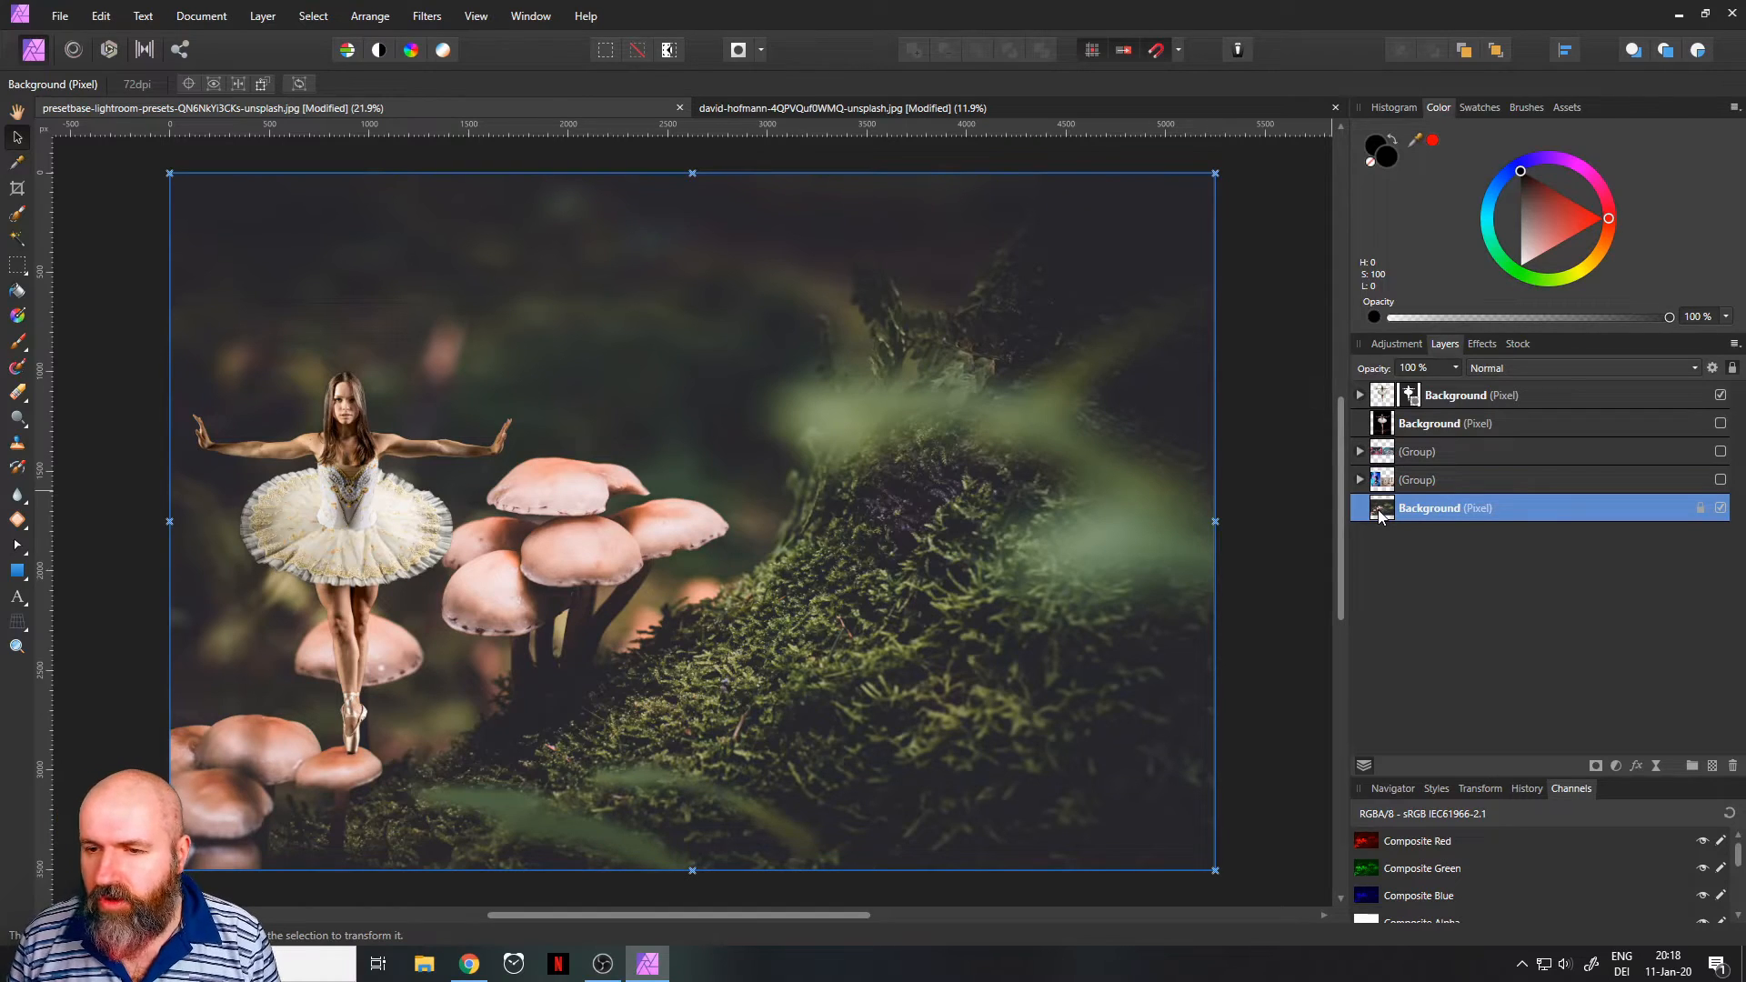
{"action": "right_click", "coordinate": [1381, 517]}
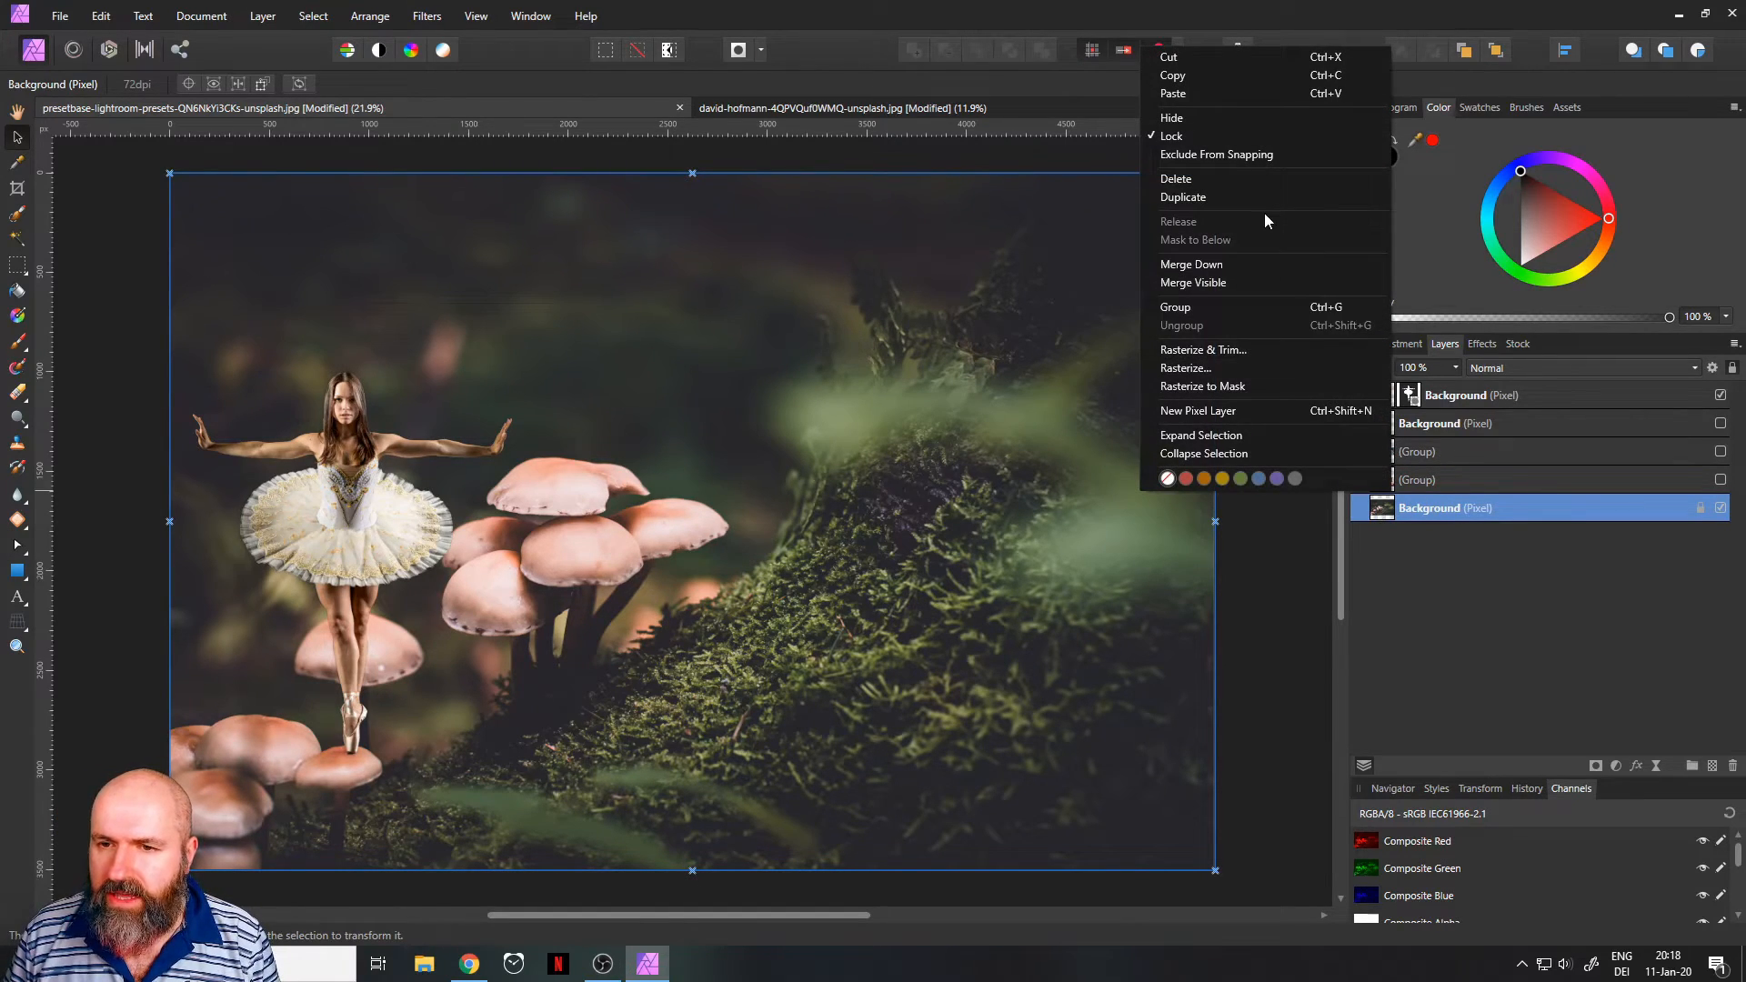
{"action": "left_click", "coordinate": [1202, 195]}
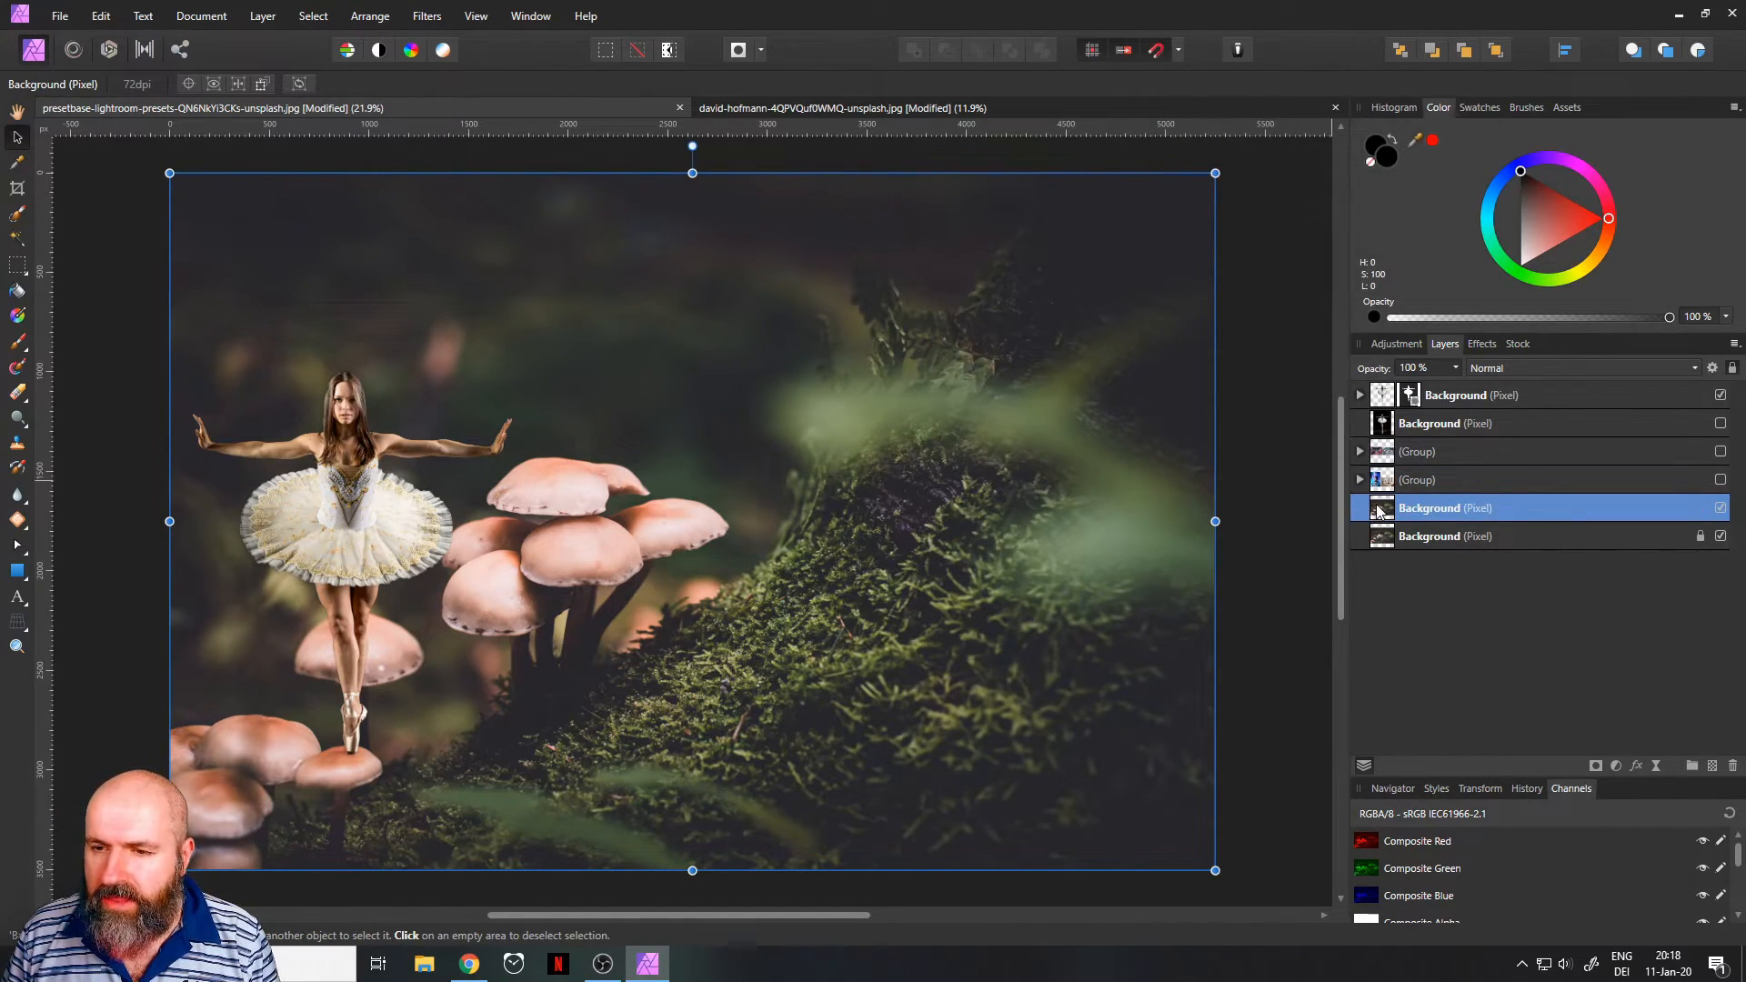
{"action": "left_click", "coordinate": [435, 21]}
{"action": "mouse_move", "coordinate": [412, 40]}
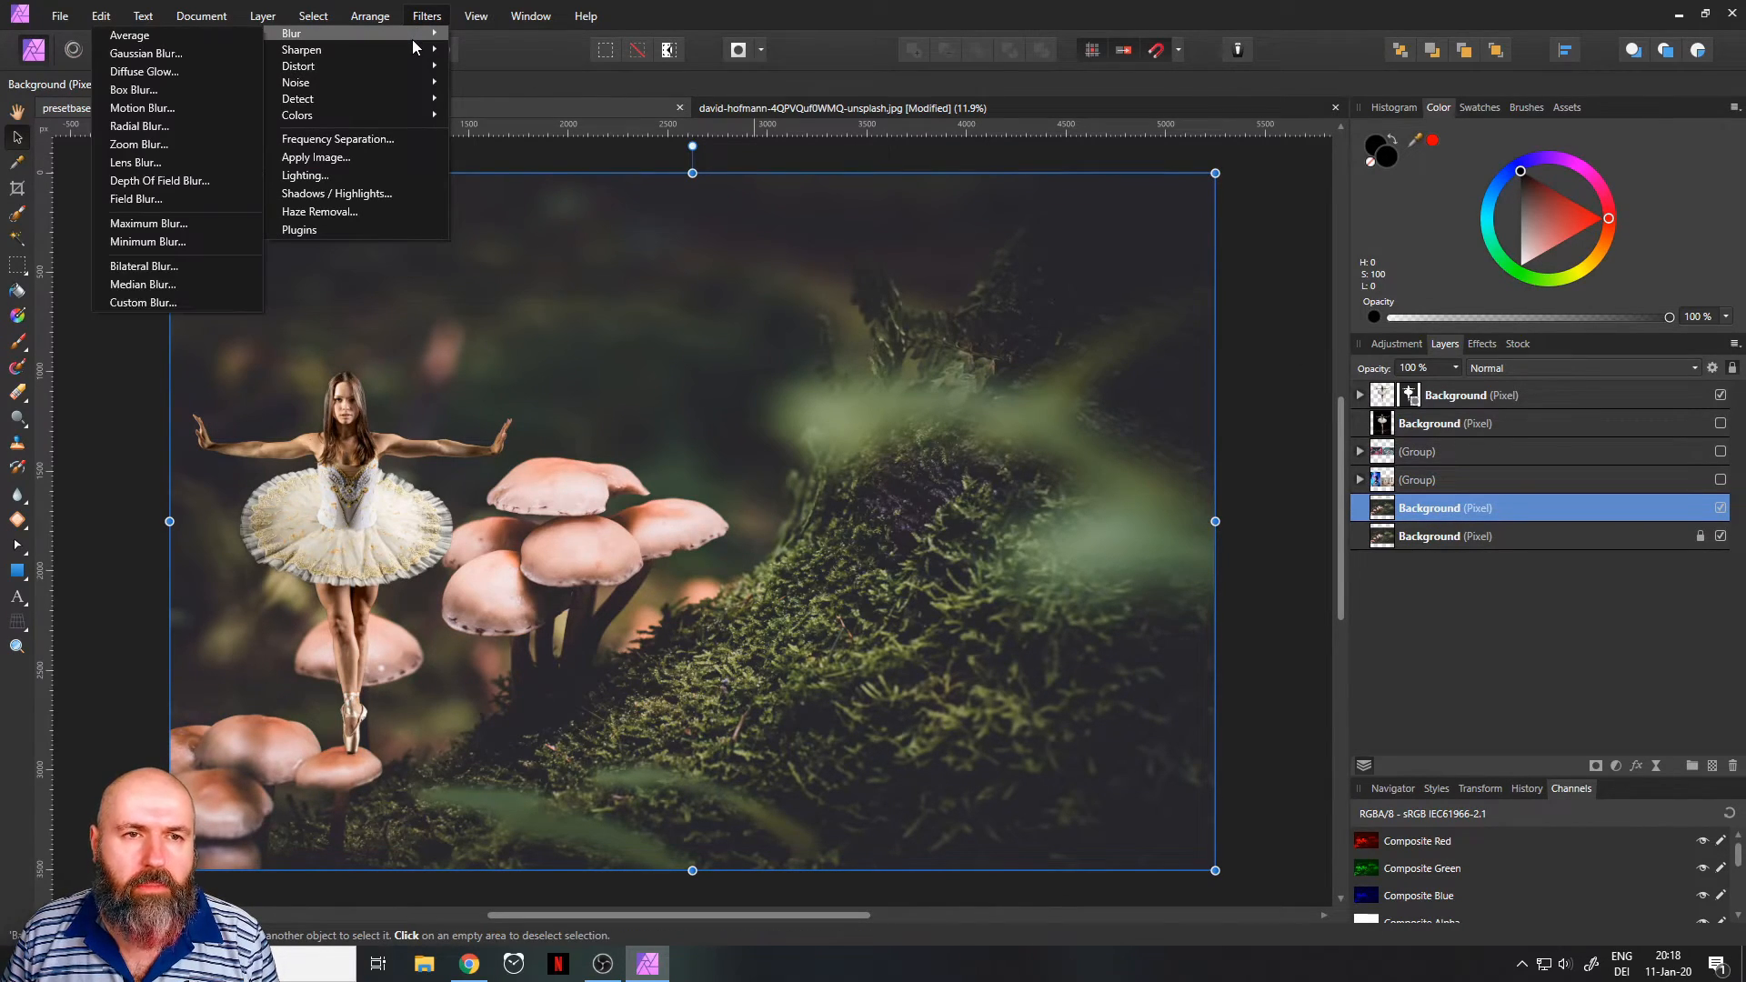
{"action": "left_click", "coordinate": [201, 42]}
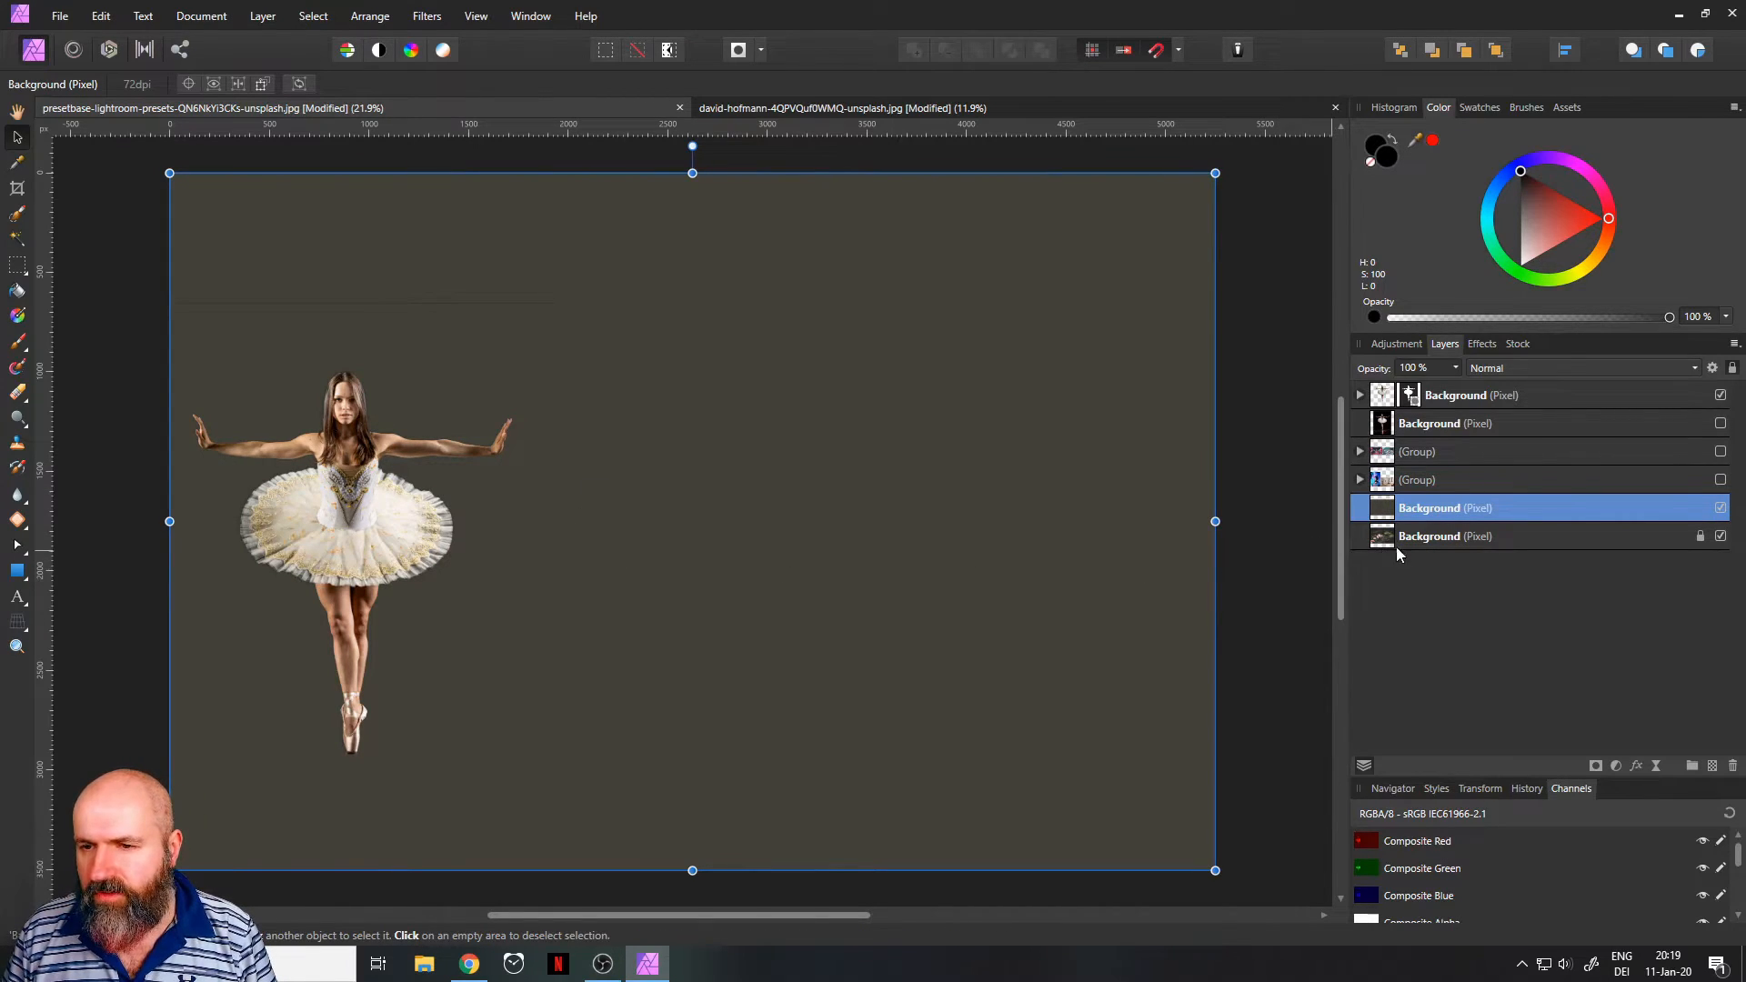
Step: Clip the averaged colour layer inside the dancer layer and set its blend mode to Soft Light
{"action": "left_click", "coordinate": [1359, 395]}
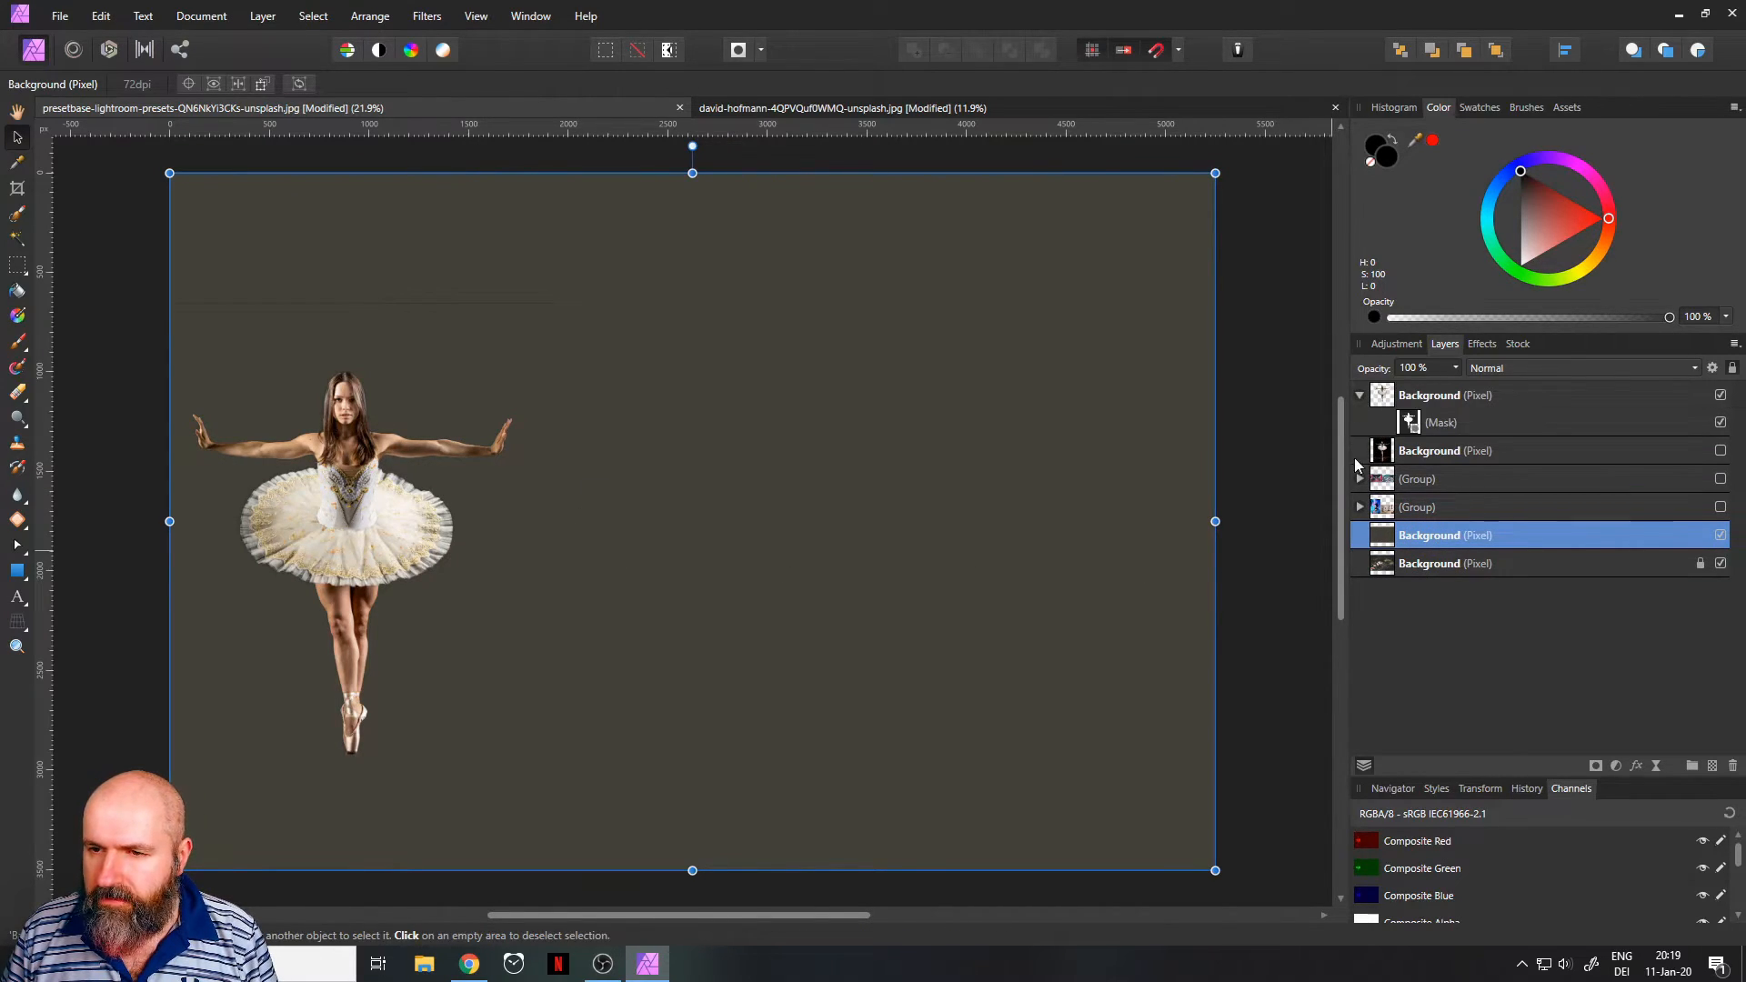
{"action": "left_click_drag", "start_coordinate": [1391, 536], "coordinate": [1401, 411]}
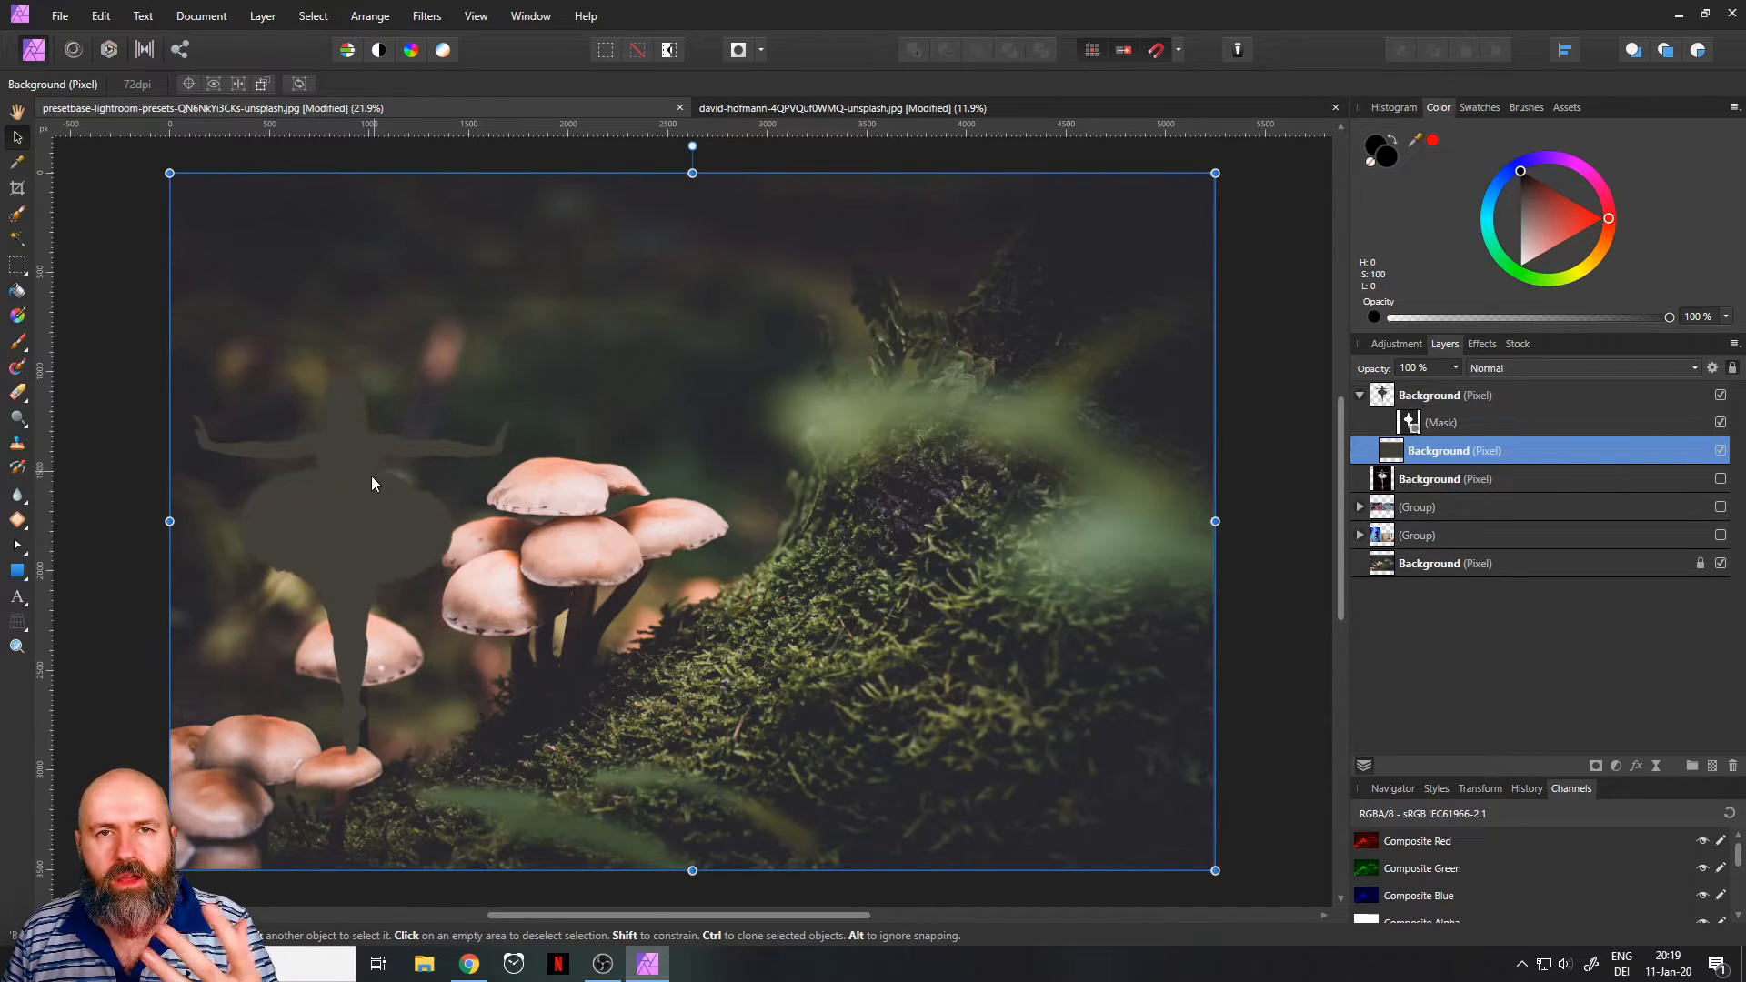
{"action": "left_click", "coordinate": [1504, 367]}
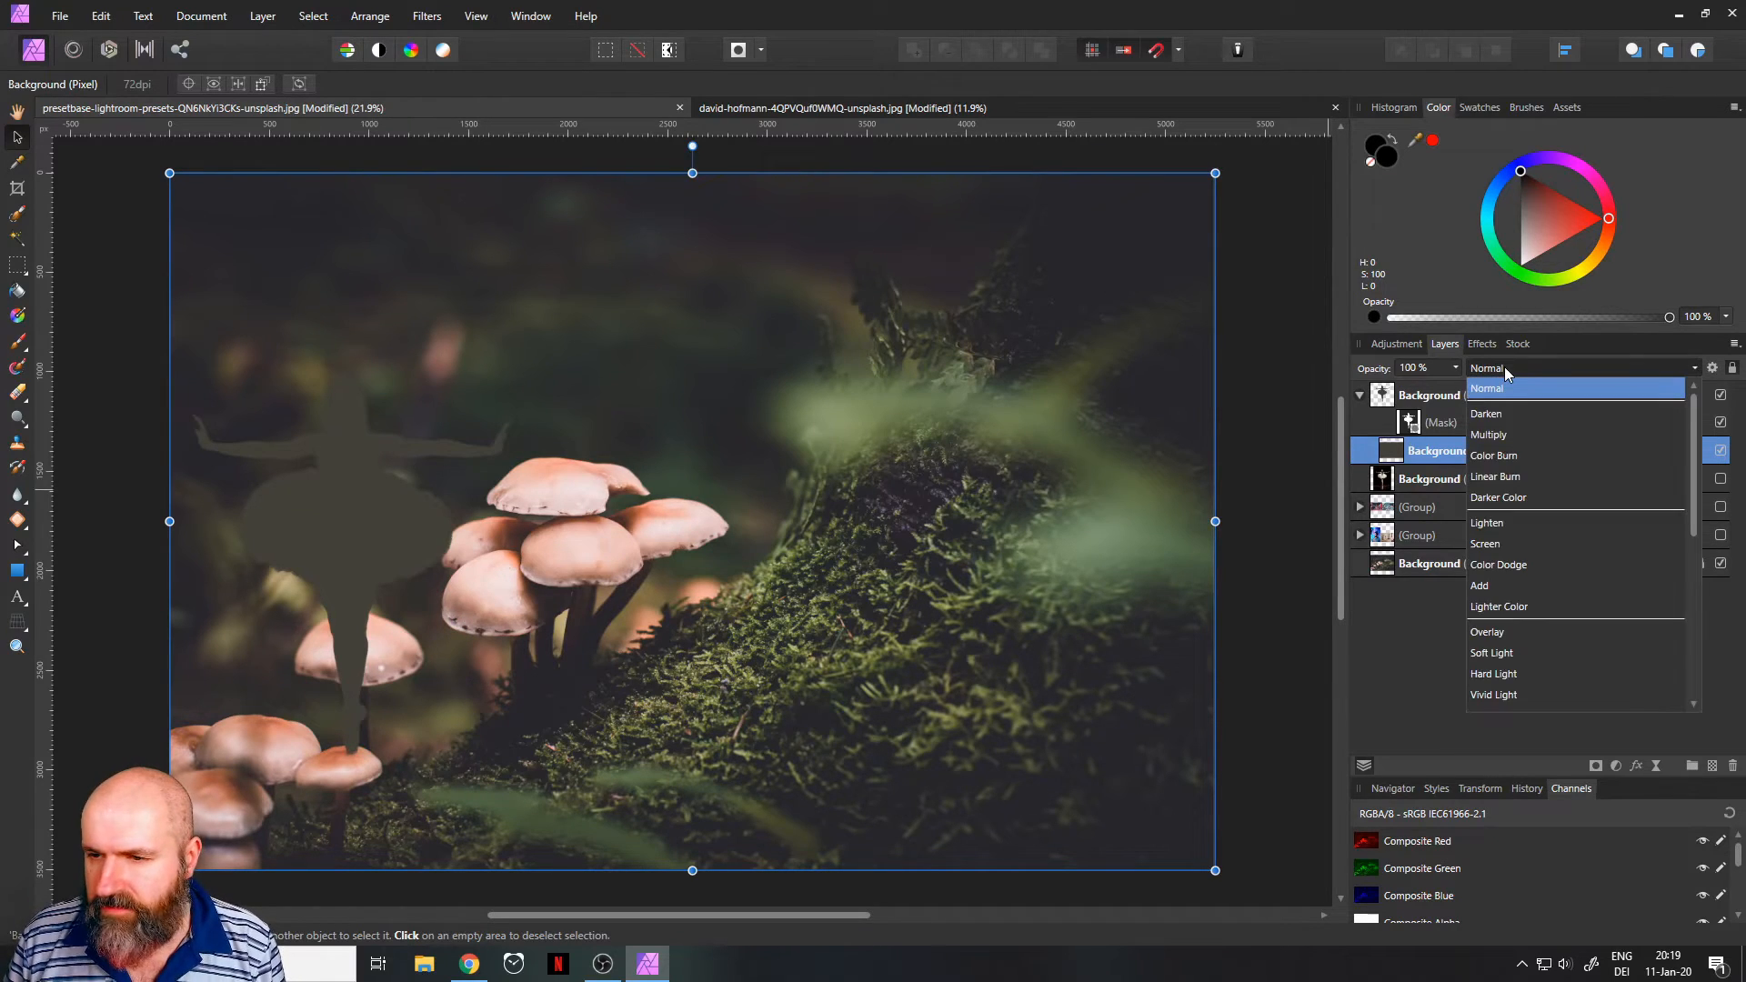
{"action": "left_click", "coordinate": [1509, 651]}
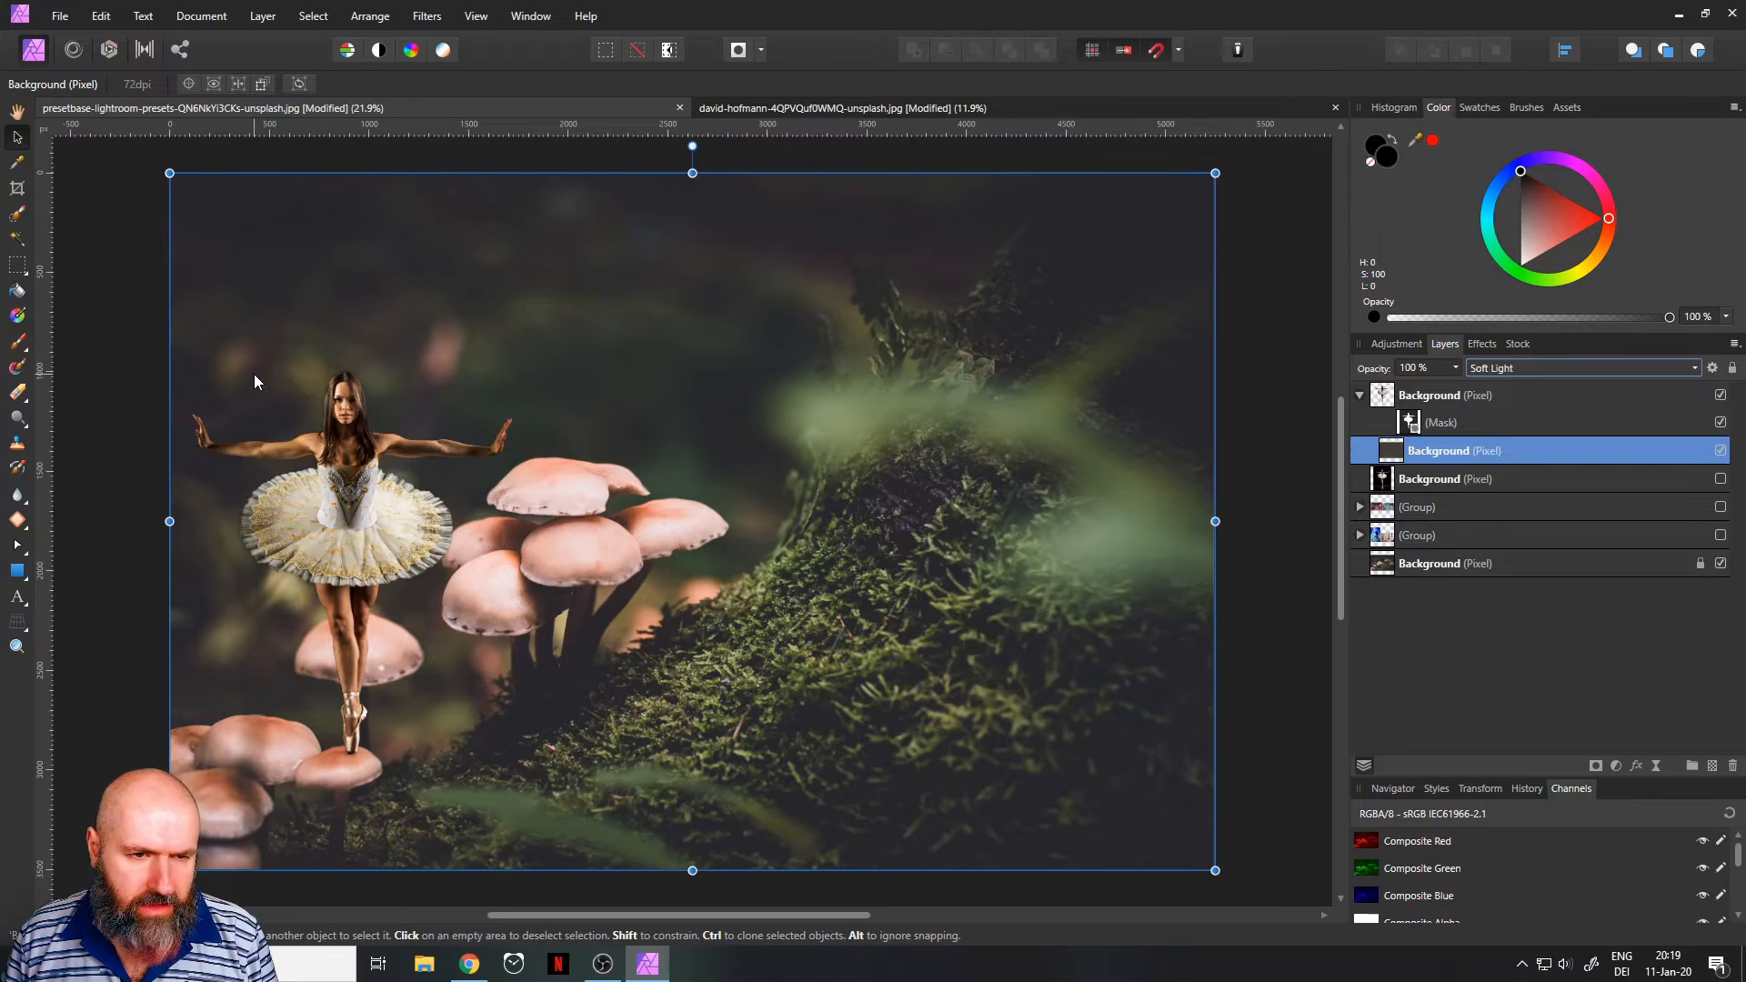
Step: Compare the dancer with and without the Soft Light colour layer by switching its visibility, leaving it on
{"action": "left_click", "coordinate": [1720, 451]}
{"action": "left_click", "coordinate": [1719, 451]}
{"action": "left_click", "coordinate": [1720, 452]}
{"action": "left_click", "coordinate": [1719, 451]}
{"action": "left_click", "coordinate": [1720, 451]}
{"action": "left_click", "coordinate": [1720, 451]}
{"action": "left_click", "coordinate": [1719, 451]}
{"action": "left_click", "coordinate": [1719, 451]}
{"action": "left_click", "coordinate": [1719, 451]}
{"action": "left_click", "coordinate": [1720, 451]}
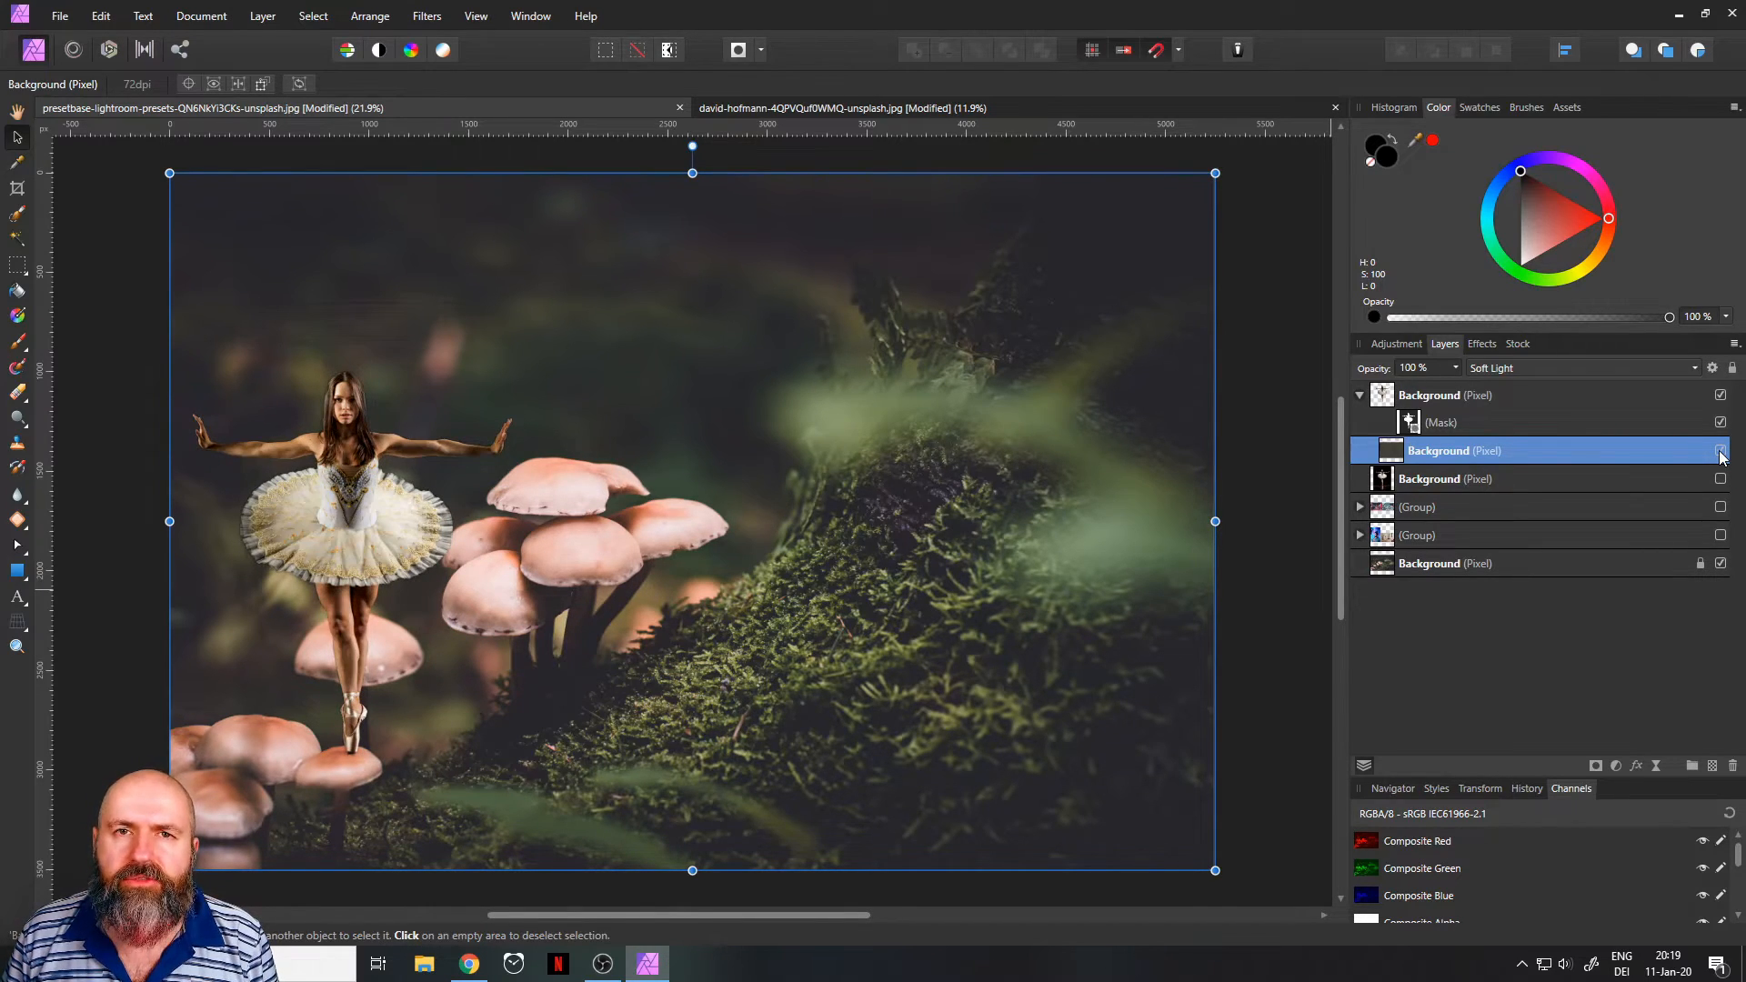
{"action": "left_click", "coordinate": [1720, 451]}
{"action": "left_click", "coordinate": [1719, 451]}
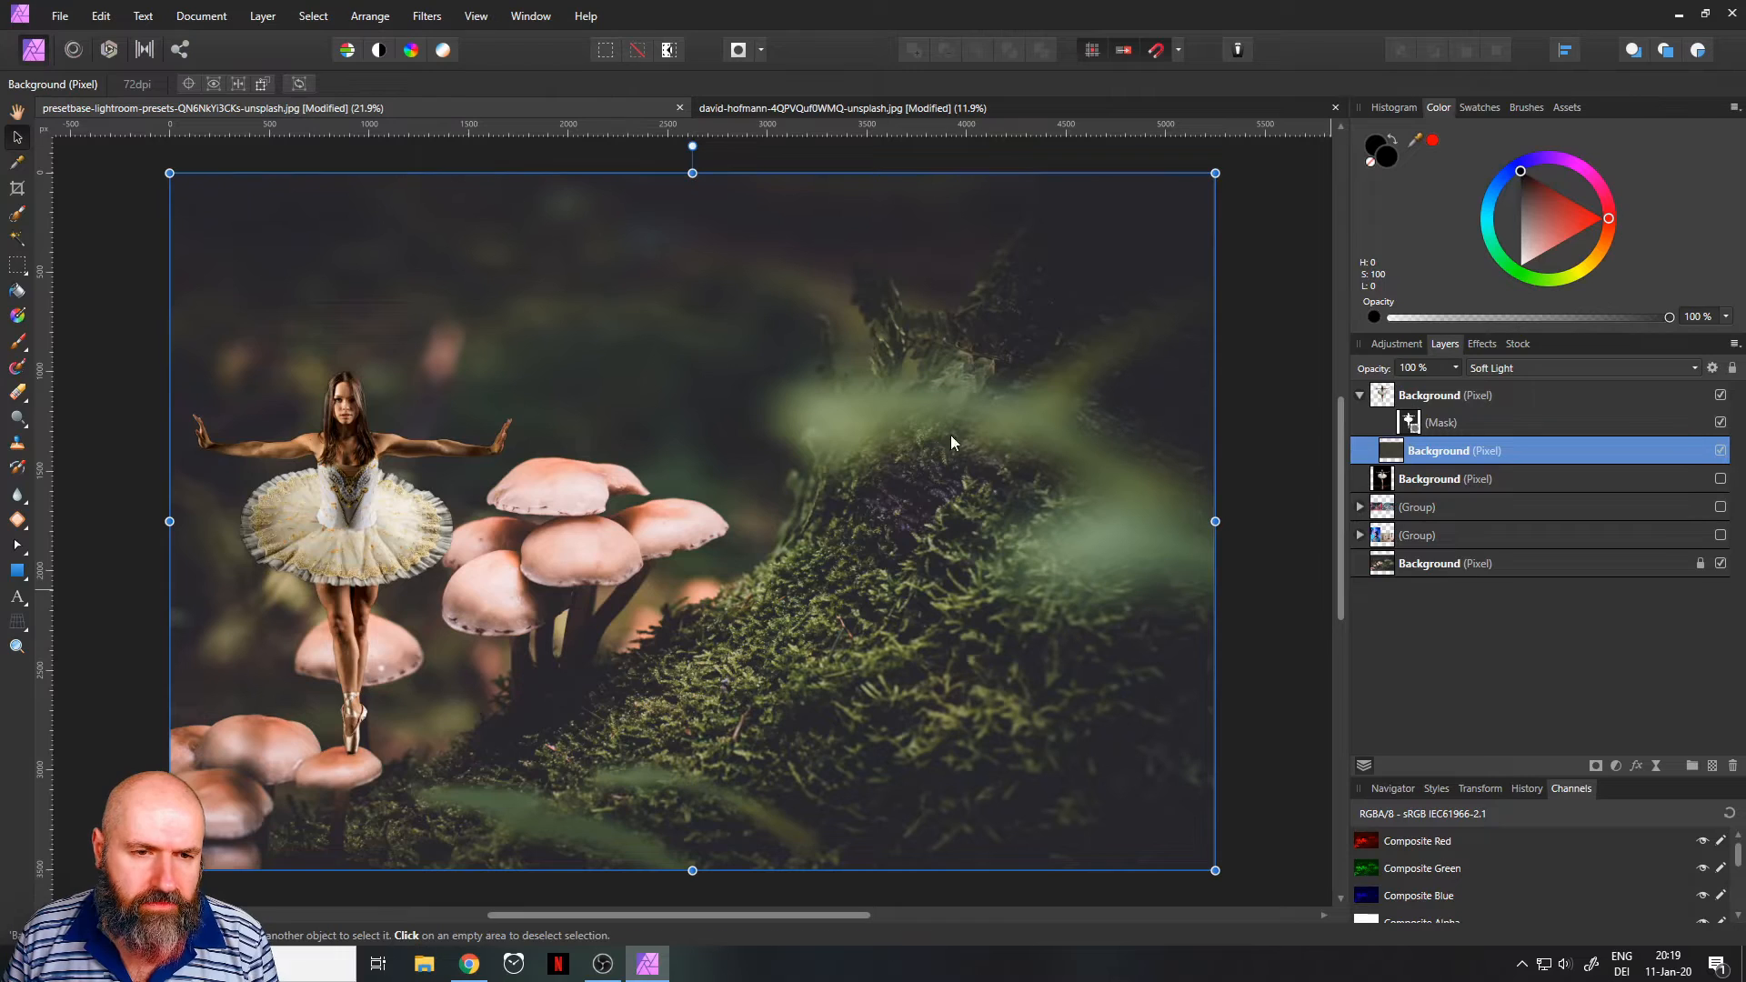
{"action": "left_click_drag", "start_coordinate": [346, 591], "coordinate": [553, 594]}
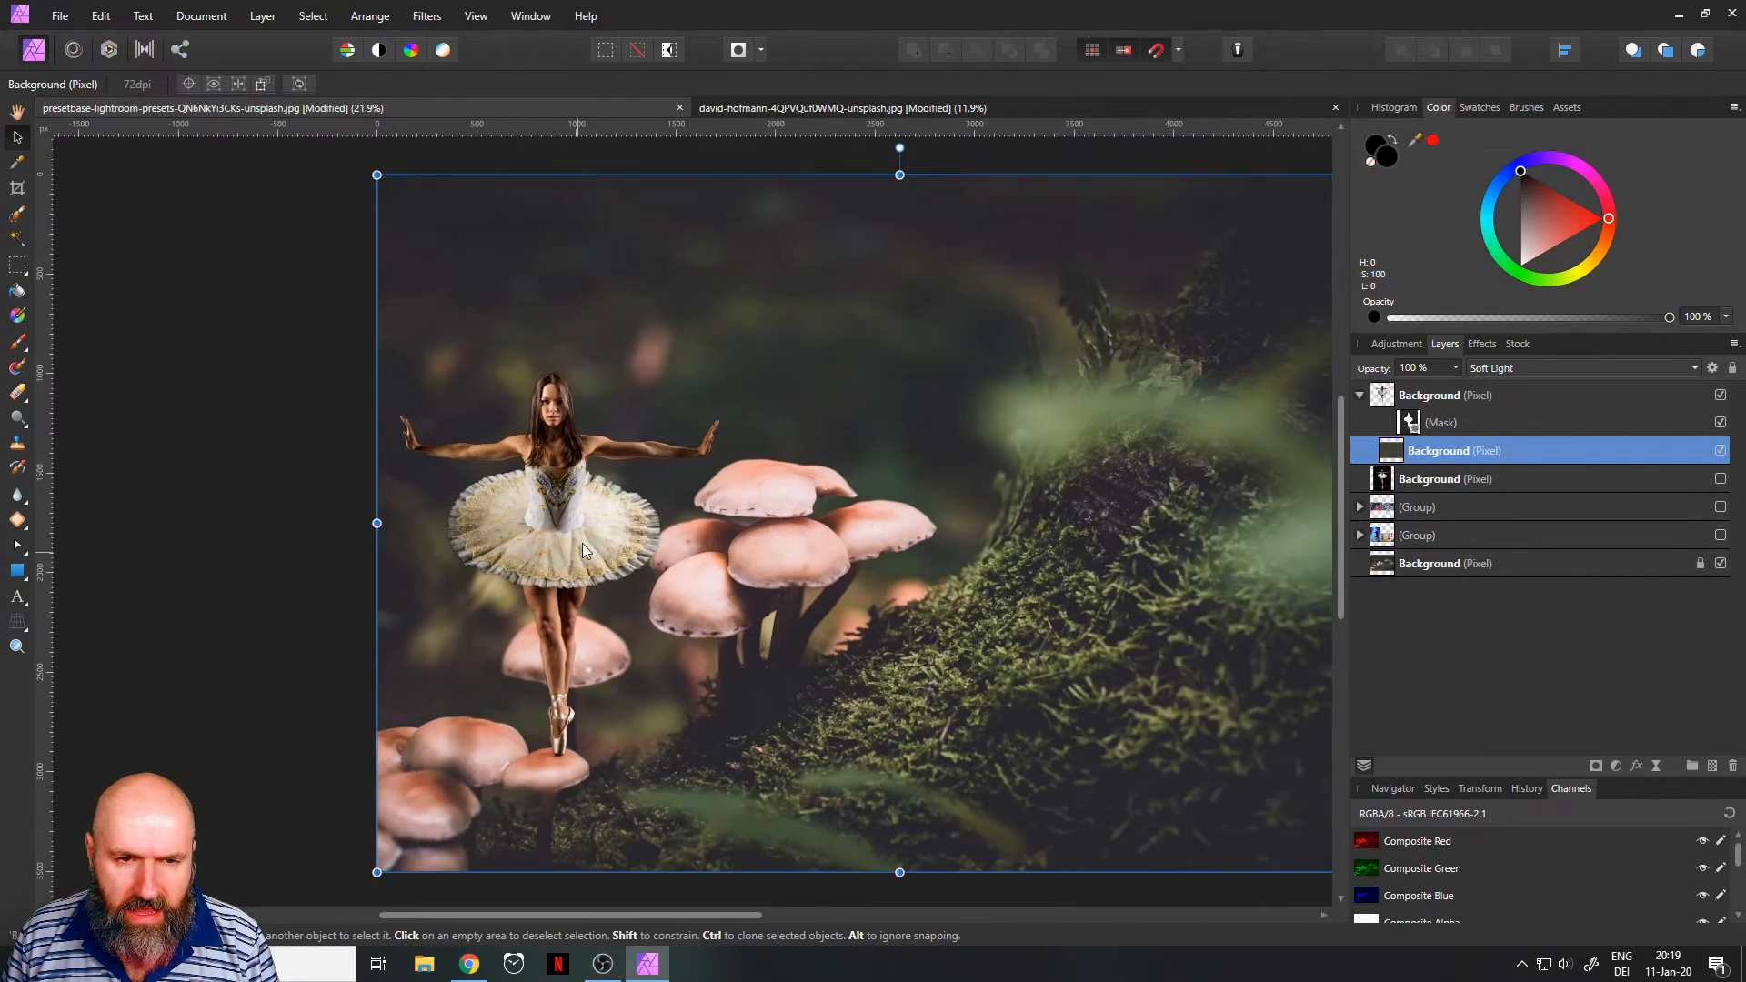
{"action": "left_click_drag", "start_coordinate": [794, 564], "coordinate": [665, 551]}
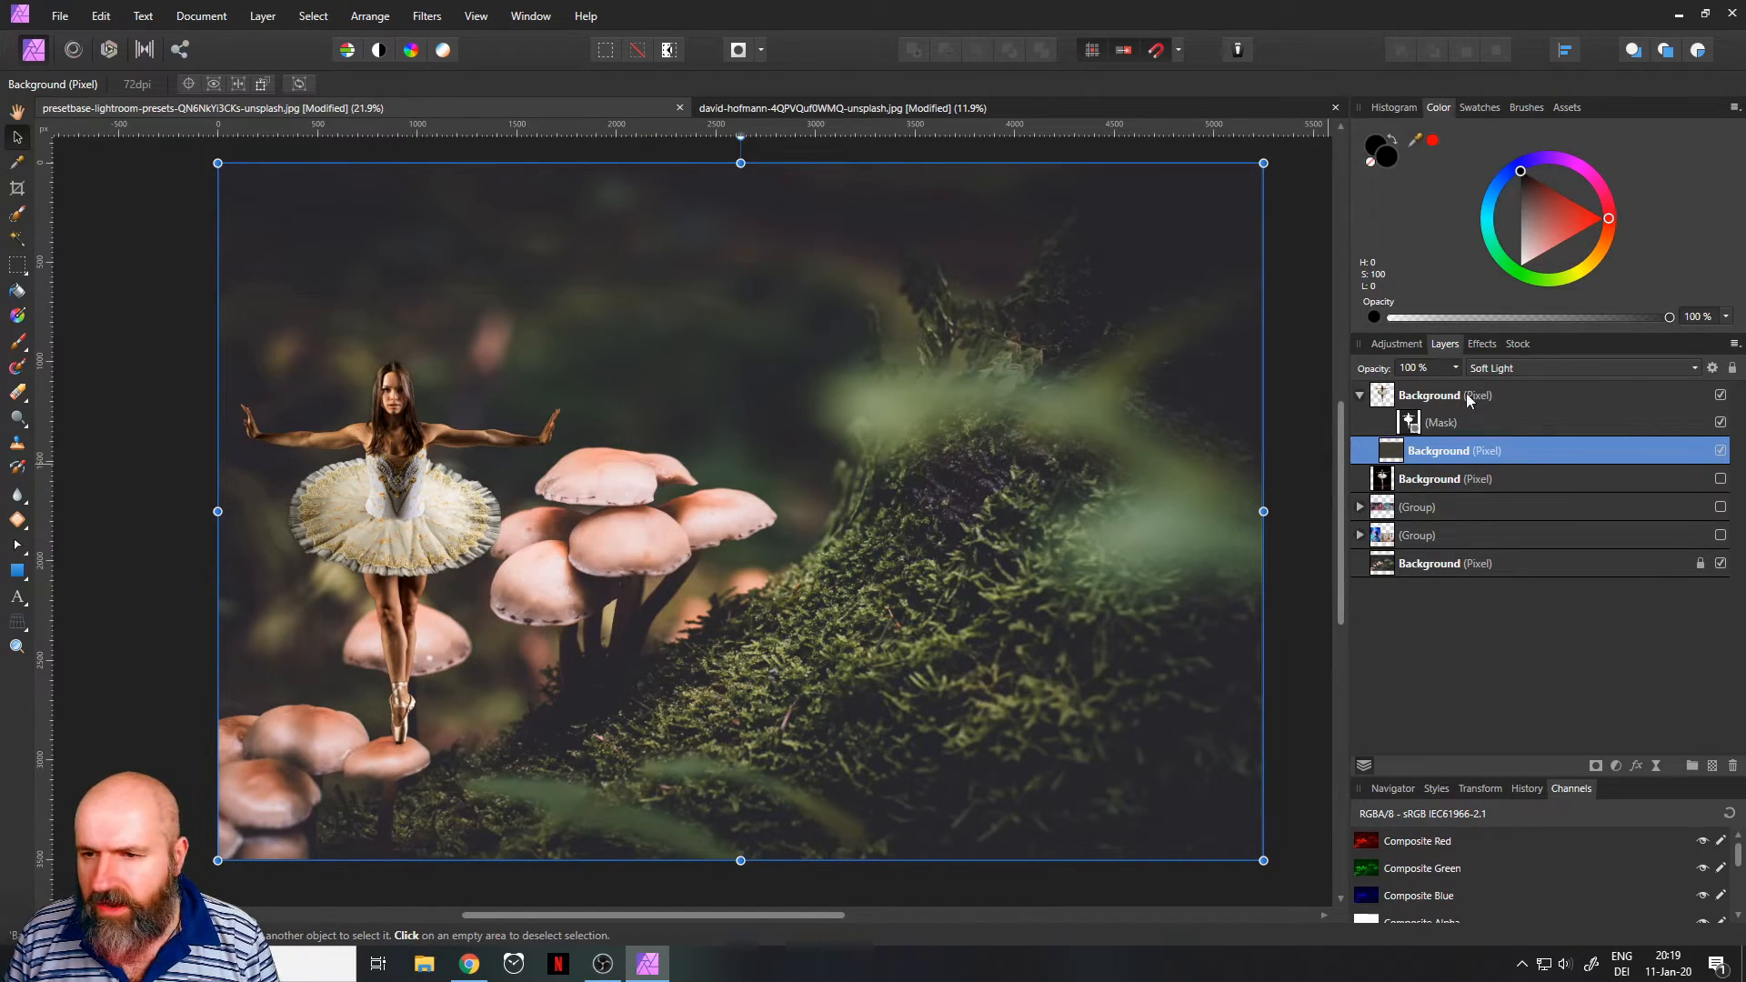
Step: Add a Curves adjustment above the dancer layer and raise the Master curve's black point to lift the shadows
{"action": "left_click", "coordinate": [1415, 397]}
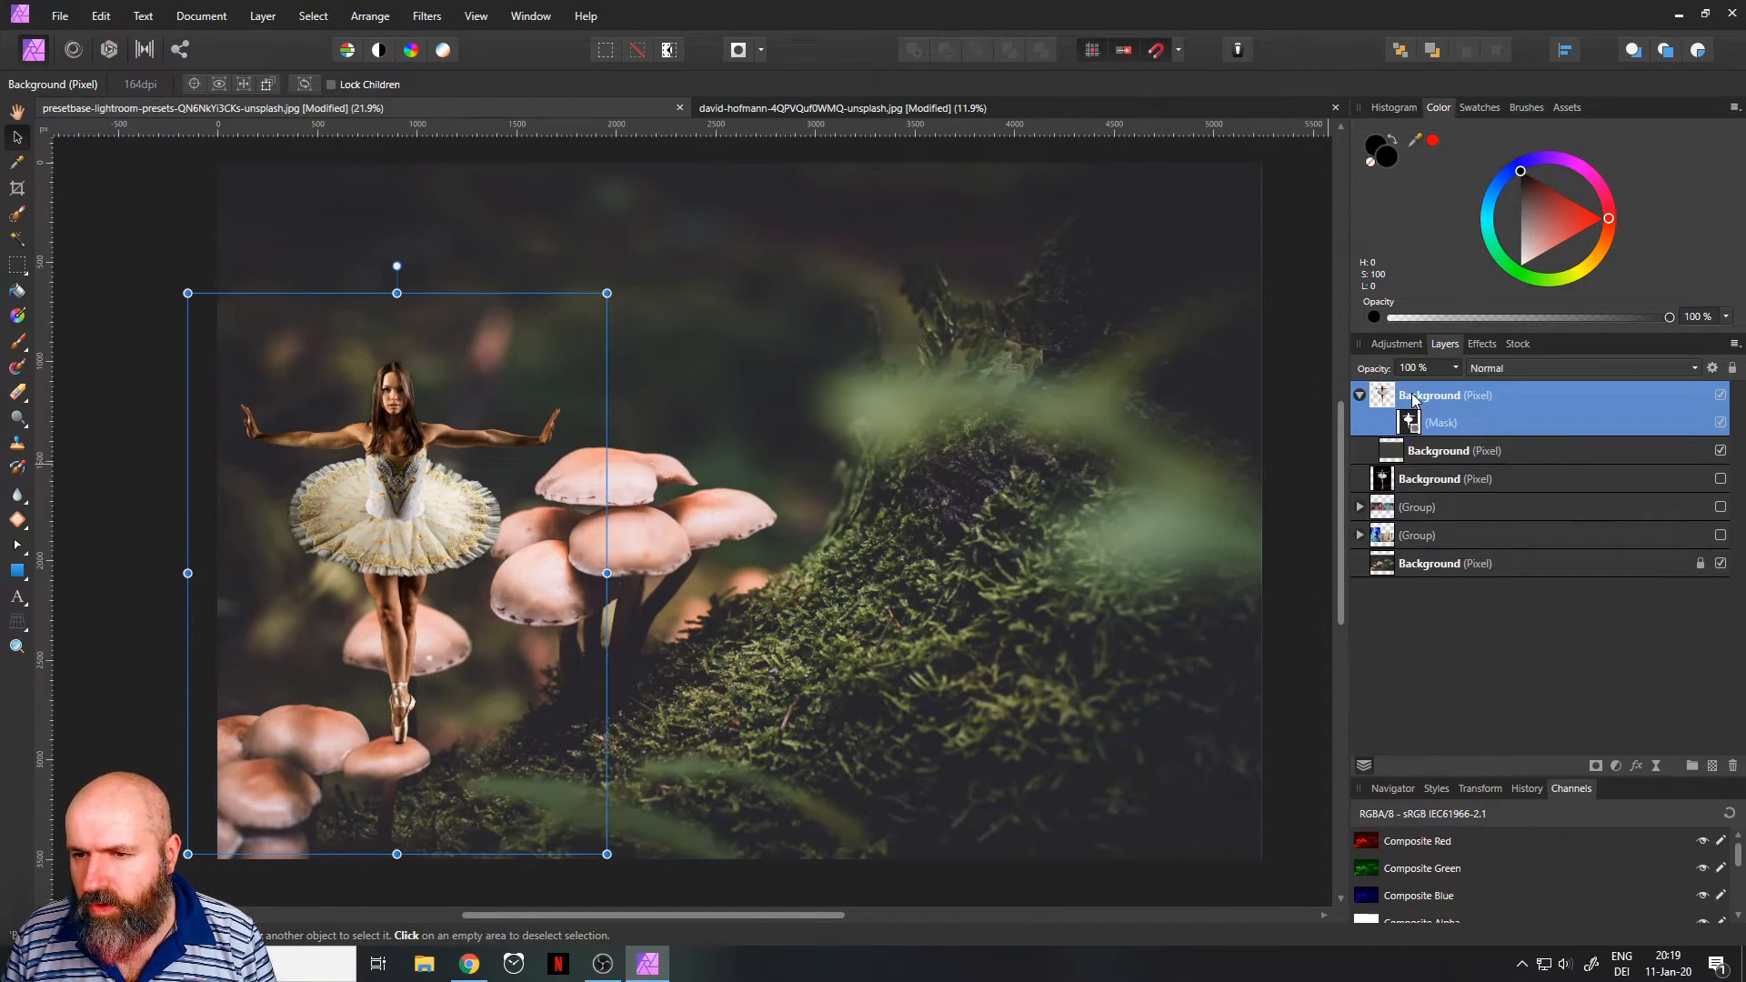
{"action": "left_click", "coordinate": [1617, 766]}
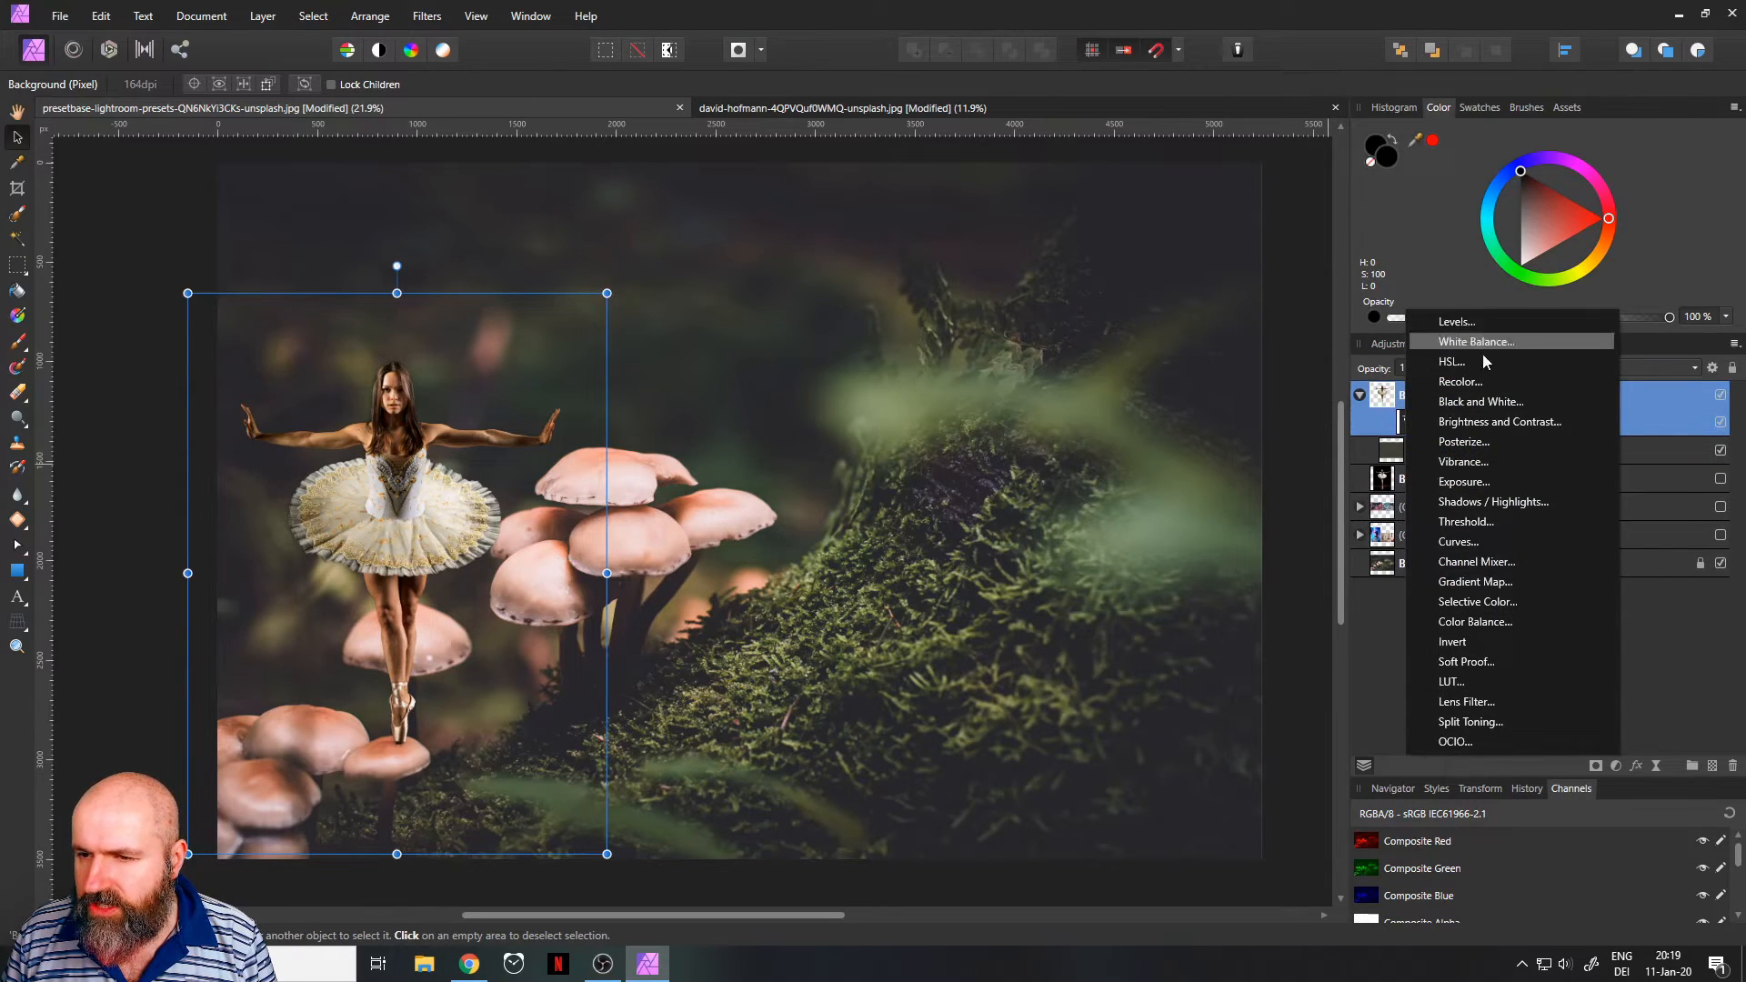
{"action": "left_click", "coordinate": [1536, 542]}
{"action": "mouse_move", "coordinate": [1147, 417]}
{"action": "left_mouse_down"}
{"action": "mouse_move", "coordinate": [1100, 389]}
{"action": "mouse_move", "coordinate": [1143, 398]}
{"action": "left_mouse_up"}
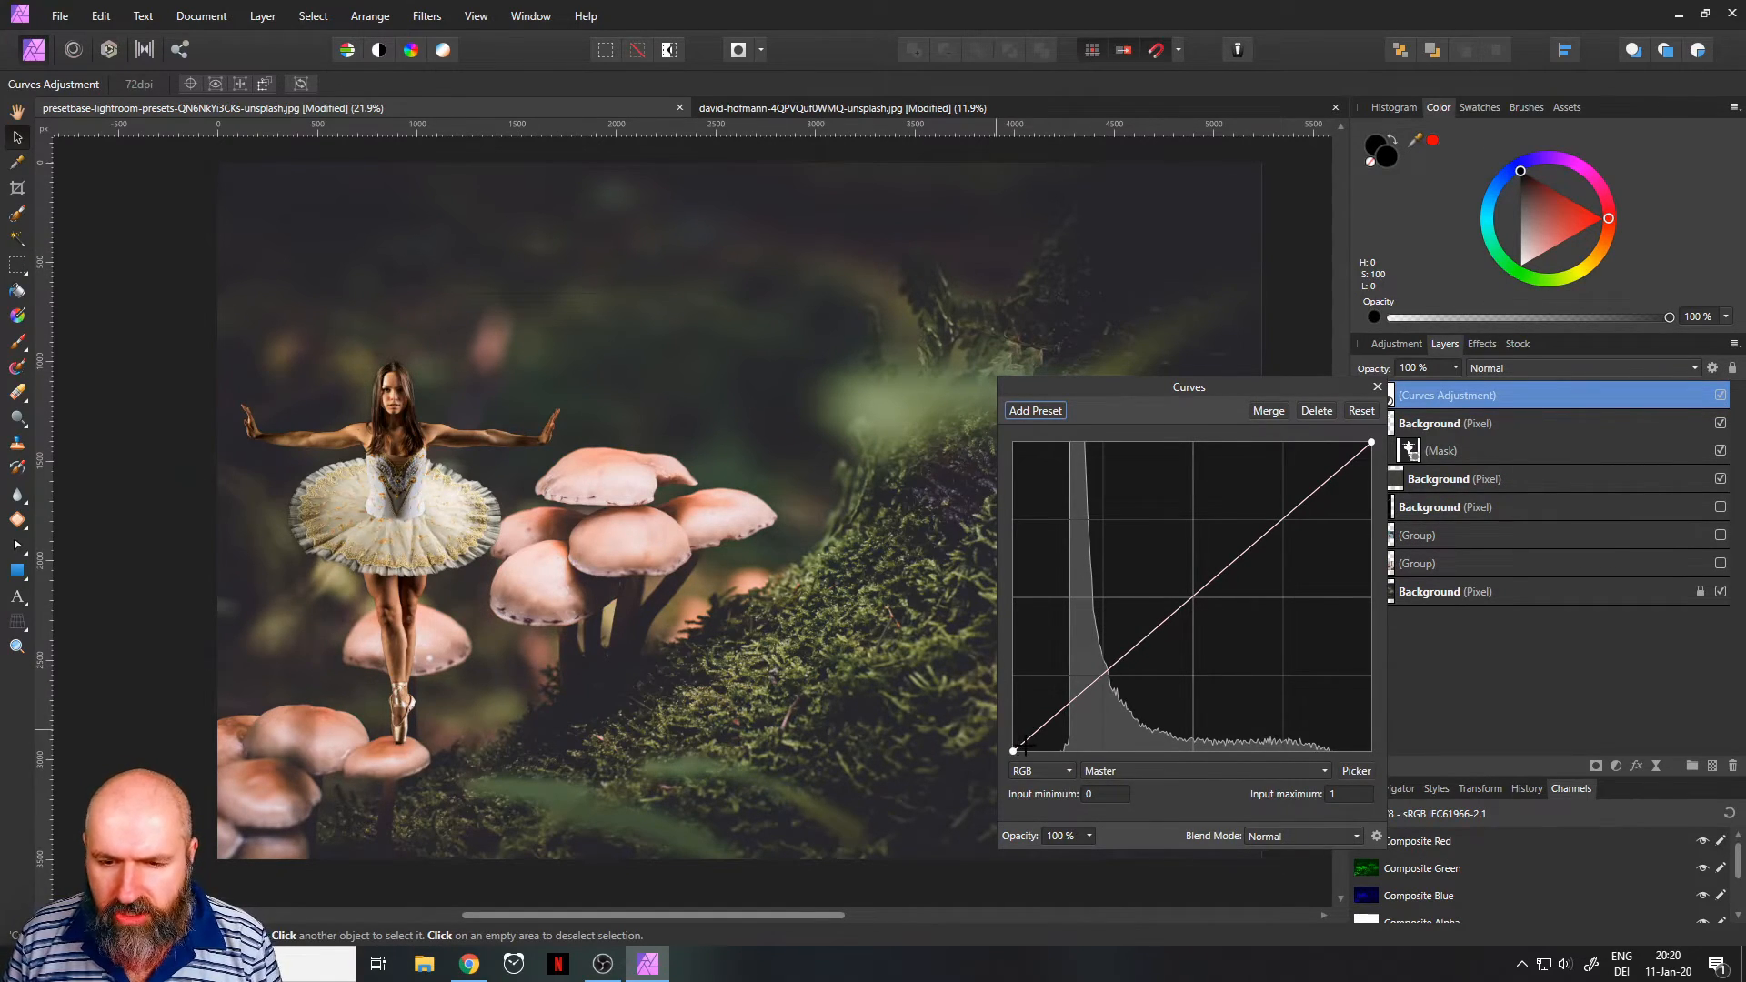
{"action": "left_click_drag", "start_coordinate": [1013, 751], "coordinate": [1012, 733]}
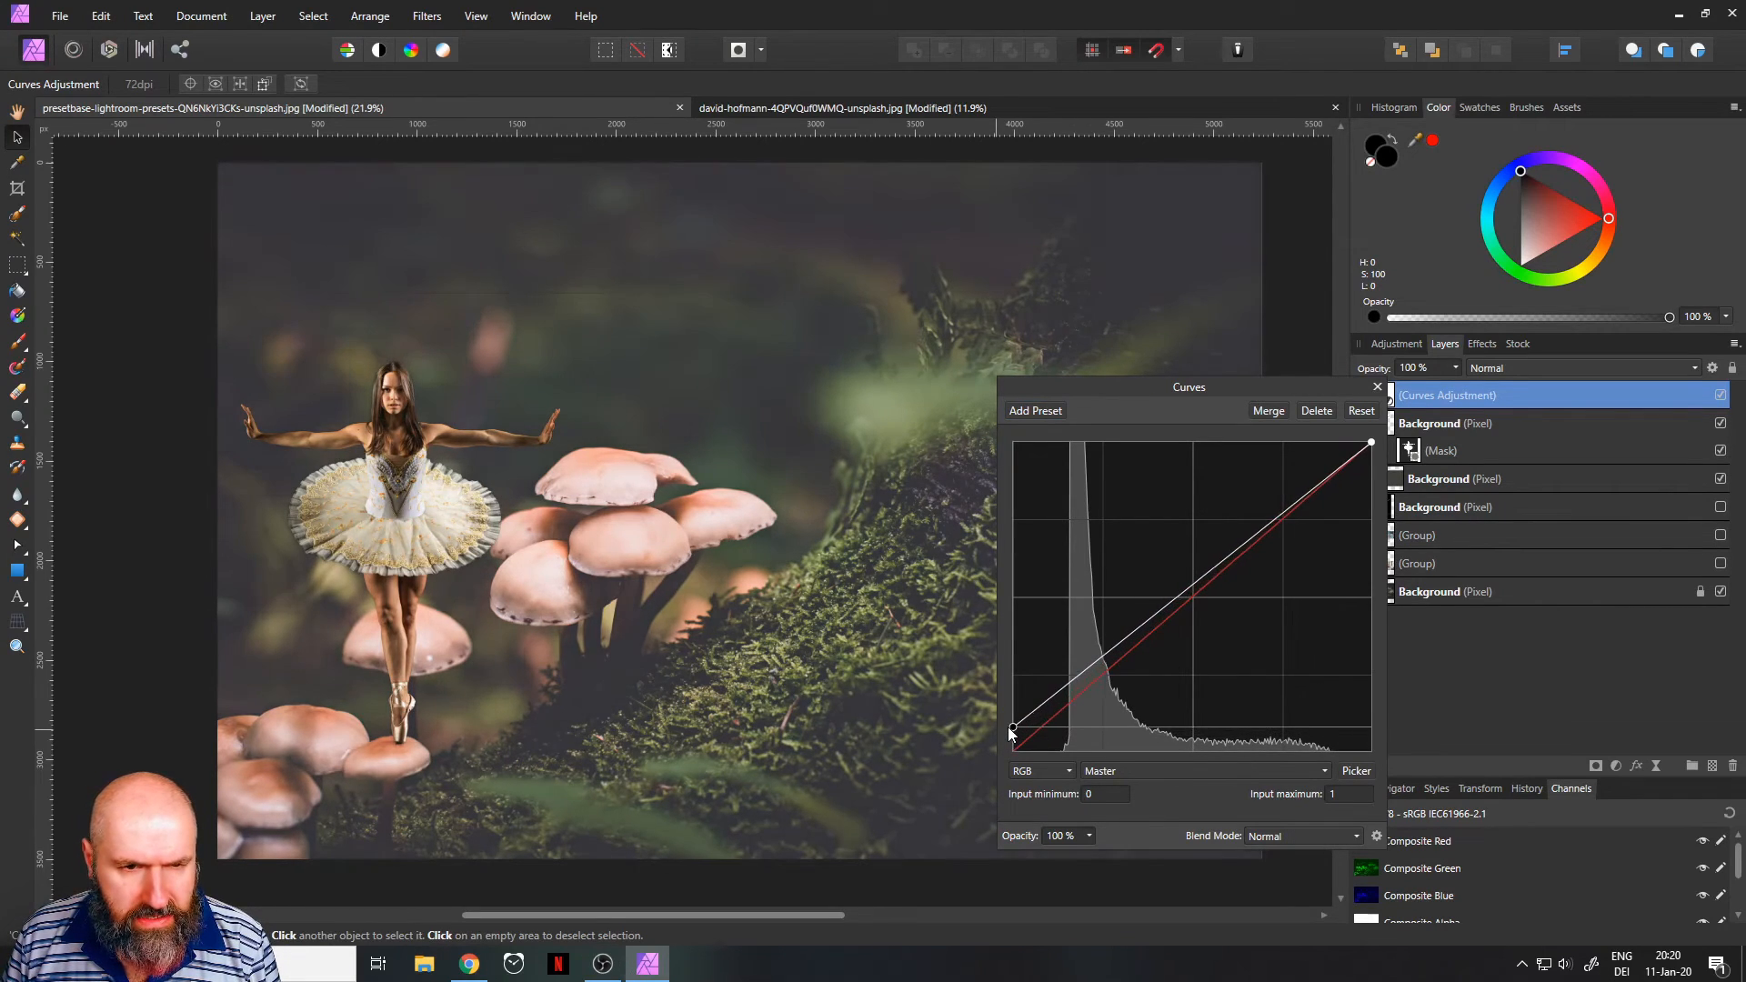
Step: Clip the Curves adjustment inside the dancer layer above the colour layer, and raise its black point further
{"action": "left_click_drag", "start_coordinate": [1323, 391], "coordinate": [1072, 353]}
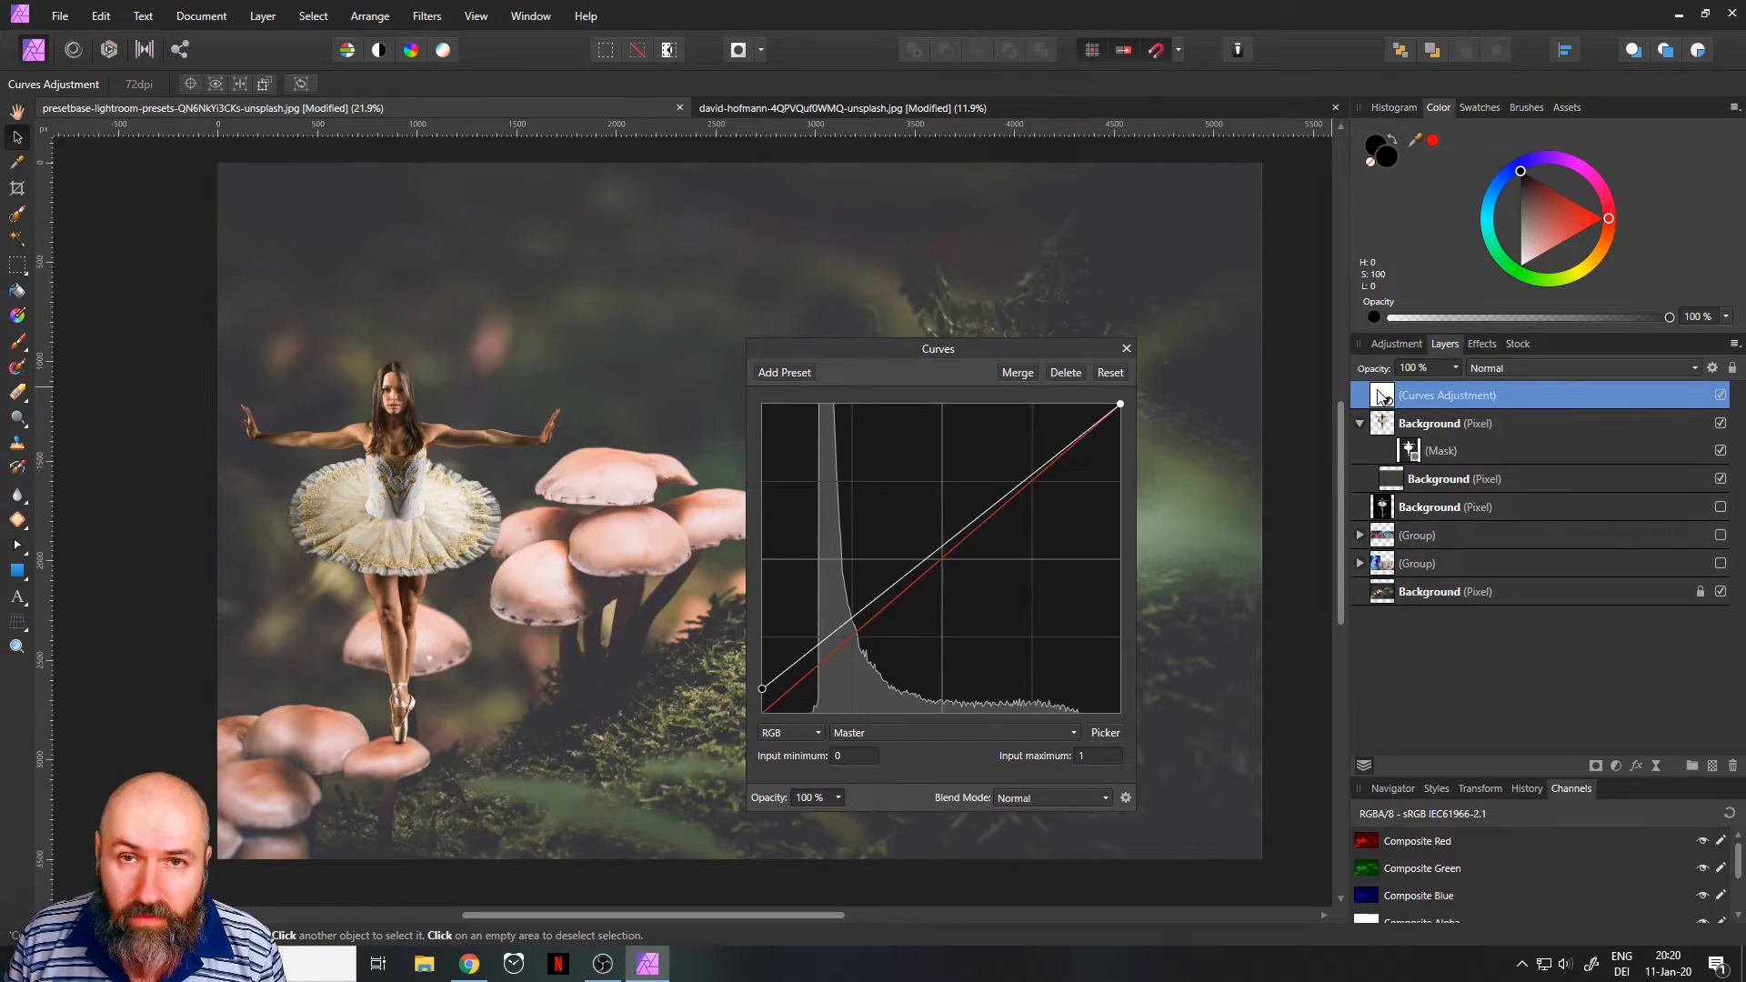
{"action": "left_click_drag", "start_coordinate": [1382, 397], "coordinate": [1420, 444]}
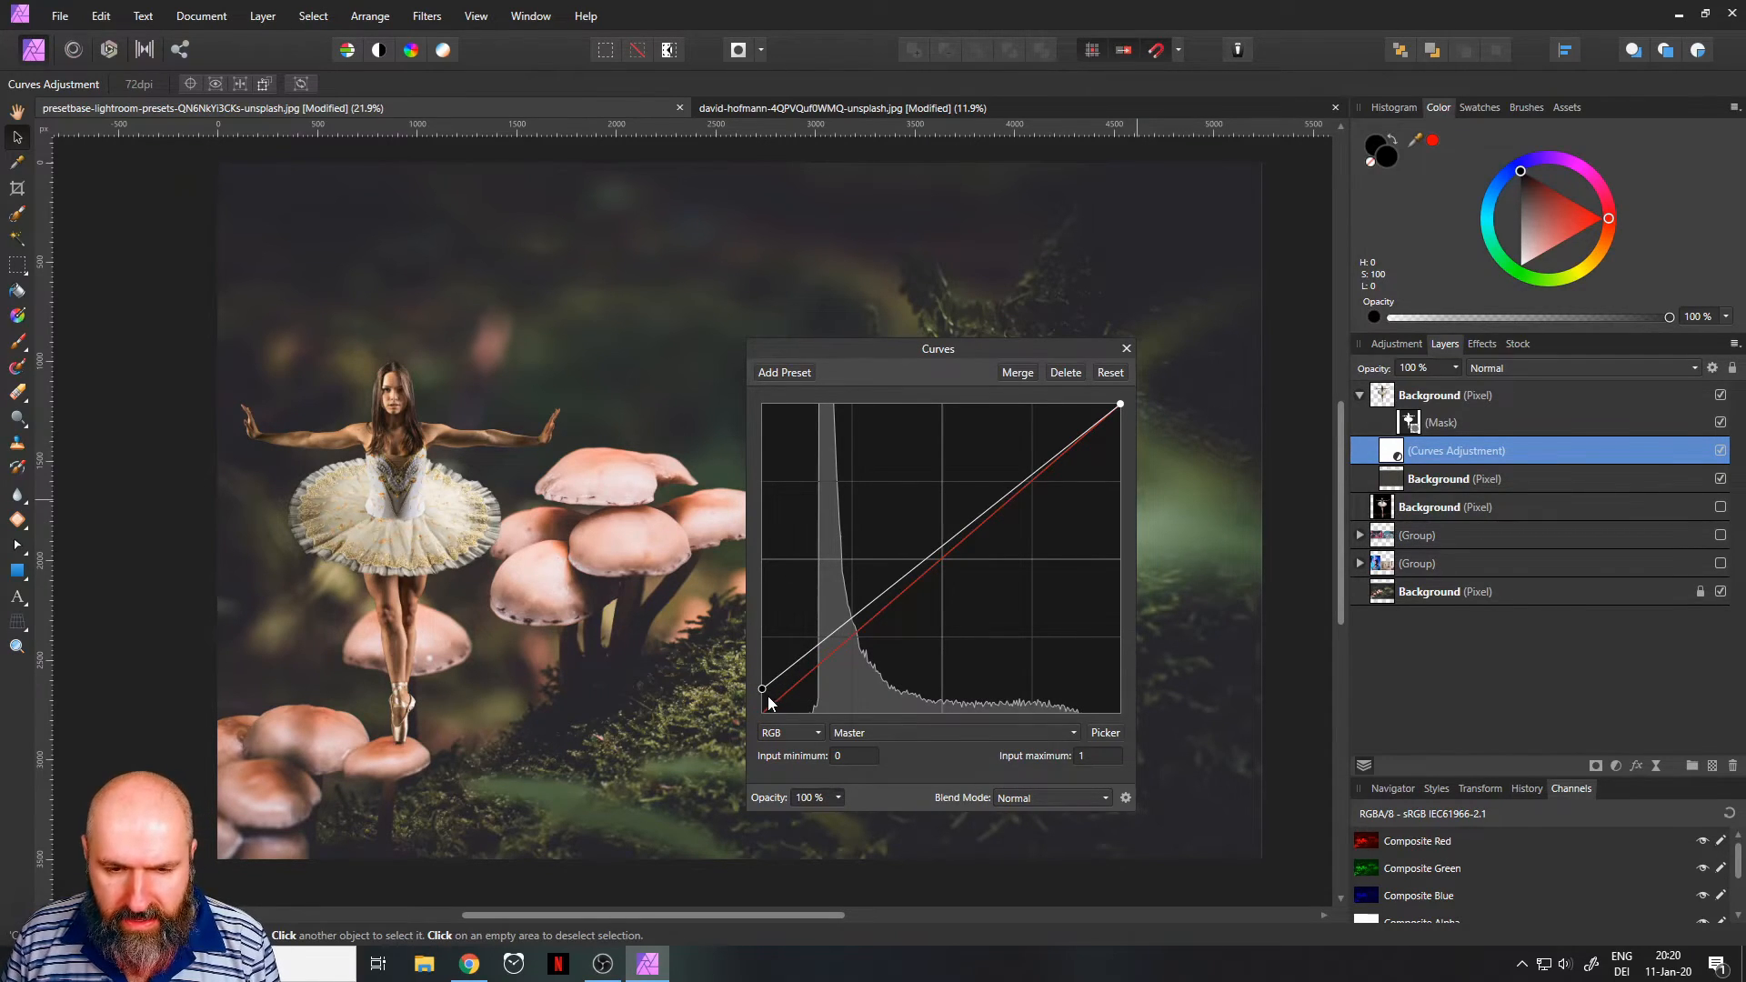
{"action": "left_click_drag", "start_coordinate": [761, 688], "coordinate": [754, 671]}
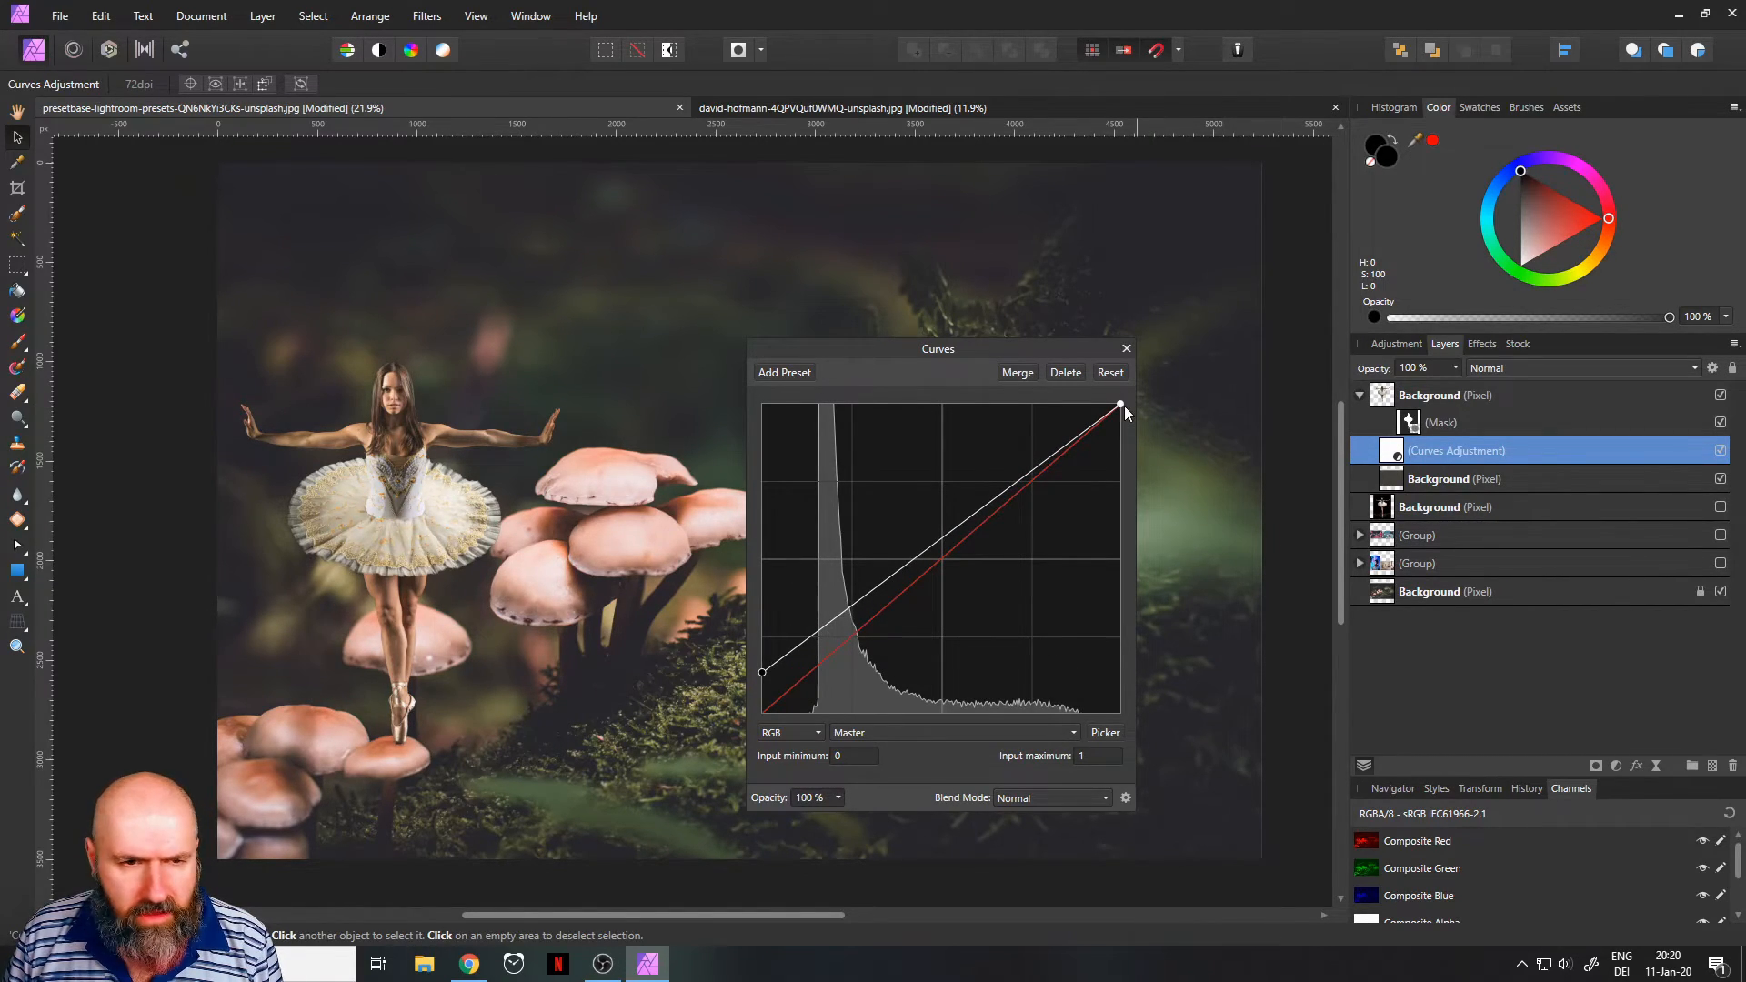
Step: Lower the white point of the dancer's Master curve slightly to dim the highlights, and close the Curves settings
{"action": "mouse_move", "coordinate": [1124, 407]}
{"action": "left_mouse_down"}
{"action": "mouse_move", "coordinate": [1155, 460]}
{"action": "mouse_move", "coordinate": [1149, 417]}
{"action": "left_mouse_up"}
{"action": "left_click_drag", "start_coordinate": [935, 548], "coordinate": [937, 540]}
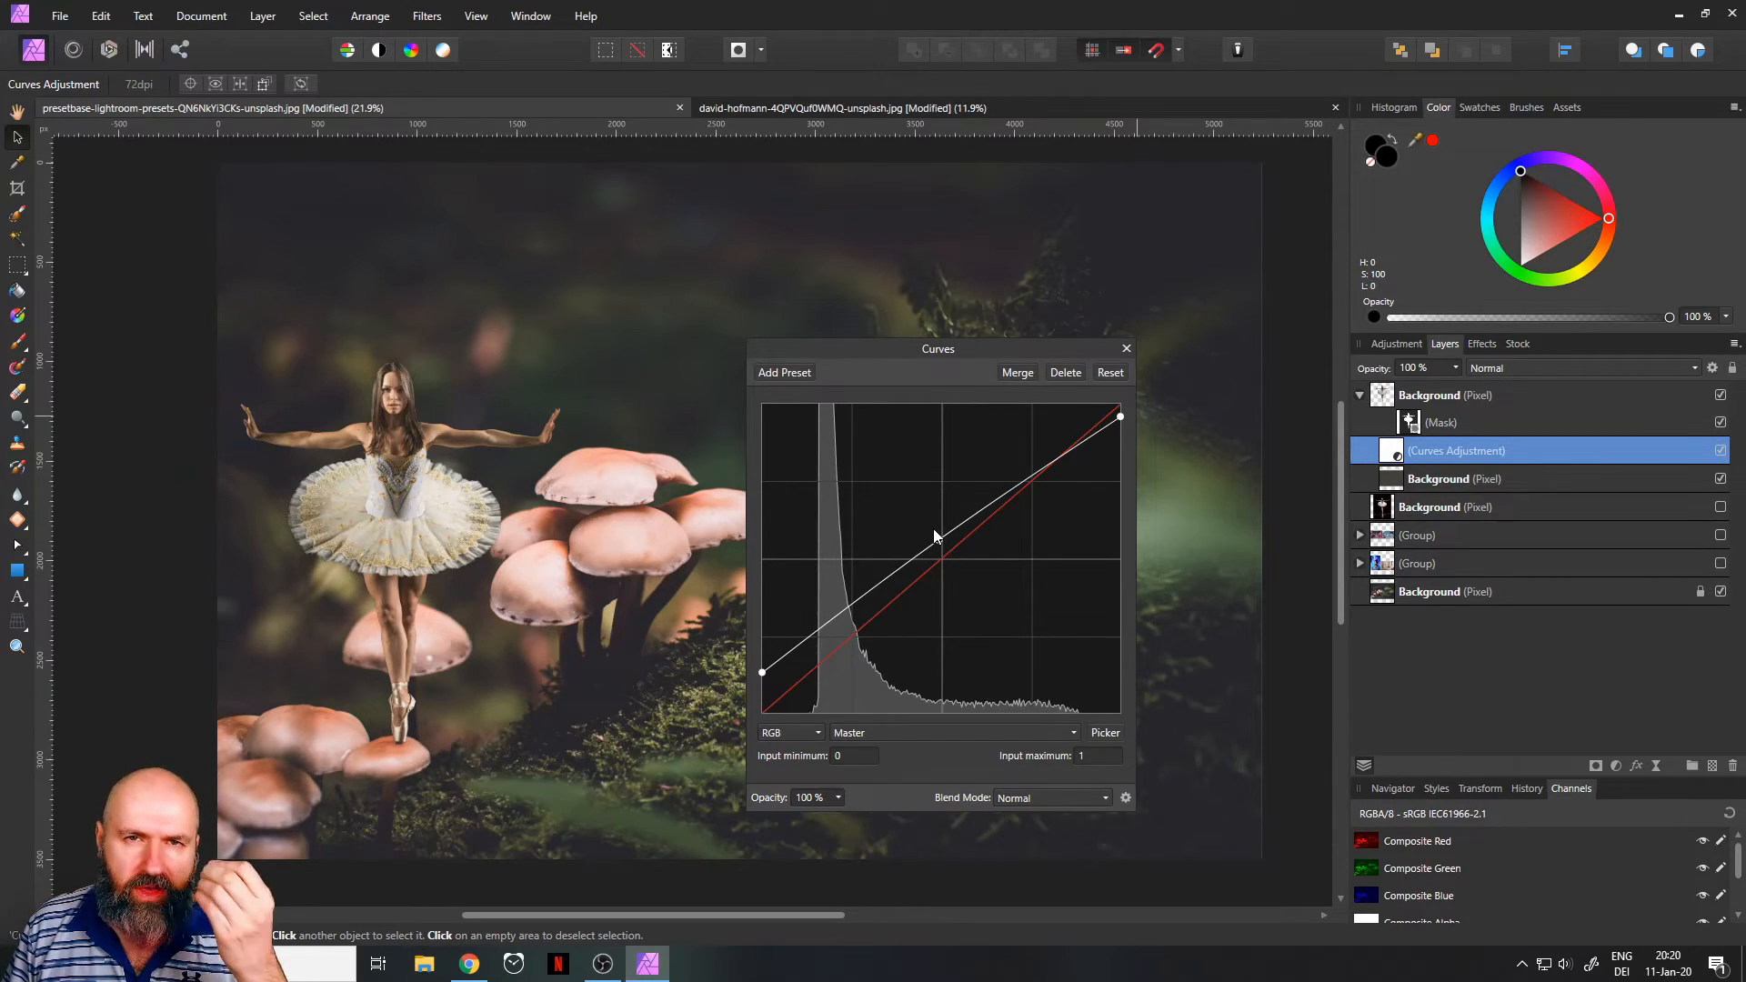
{"action": "left_click", "coordinate": [1126, 349]}
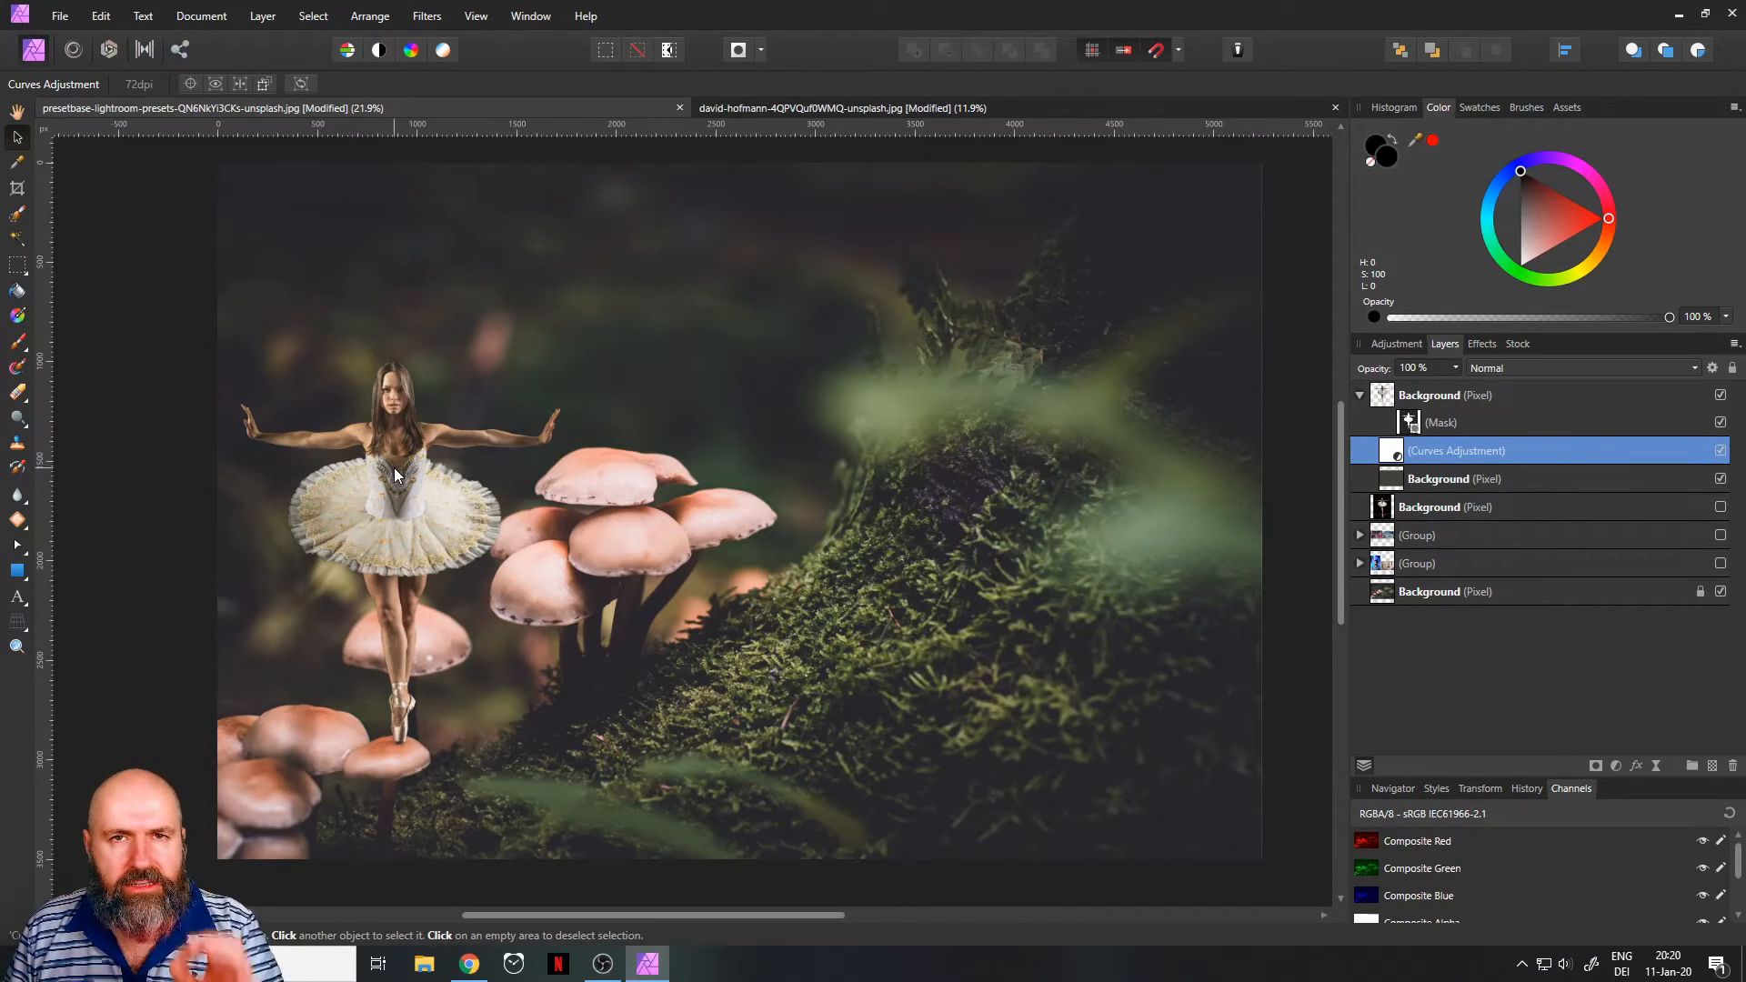
Step: Add a Color Balance adjustment and clip it inside the dancer layer above the Curves adjustment
{"action": "left_click", "coordinate": [1388, 395]}
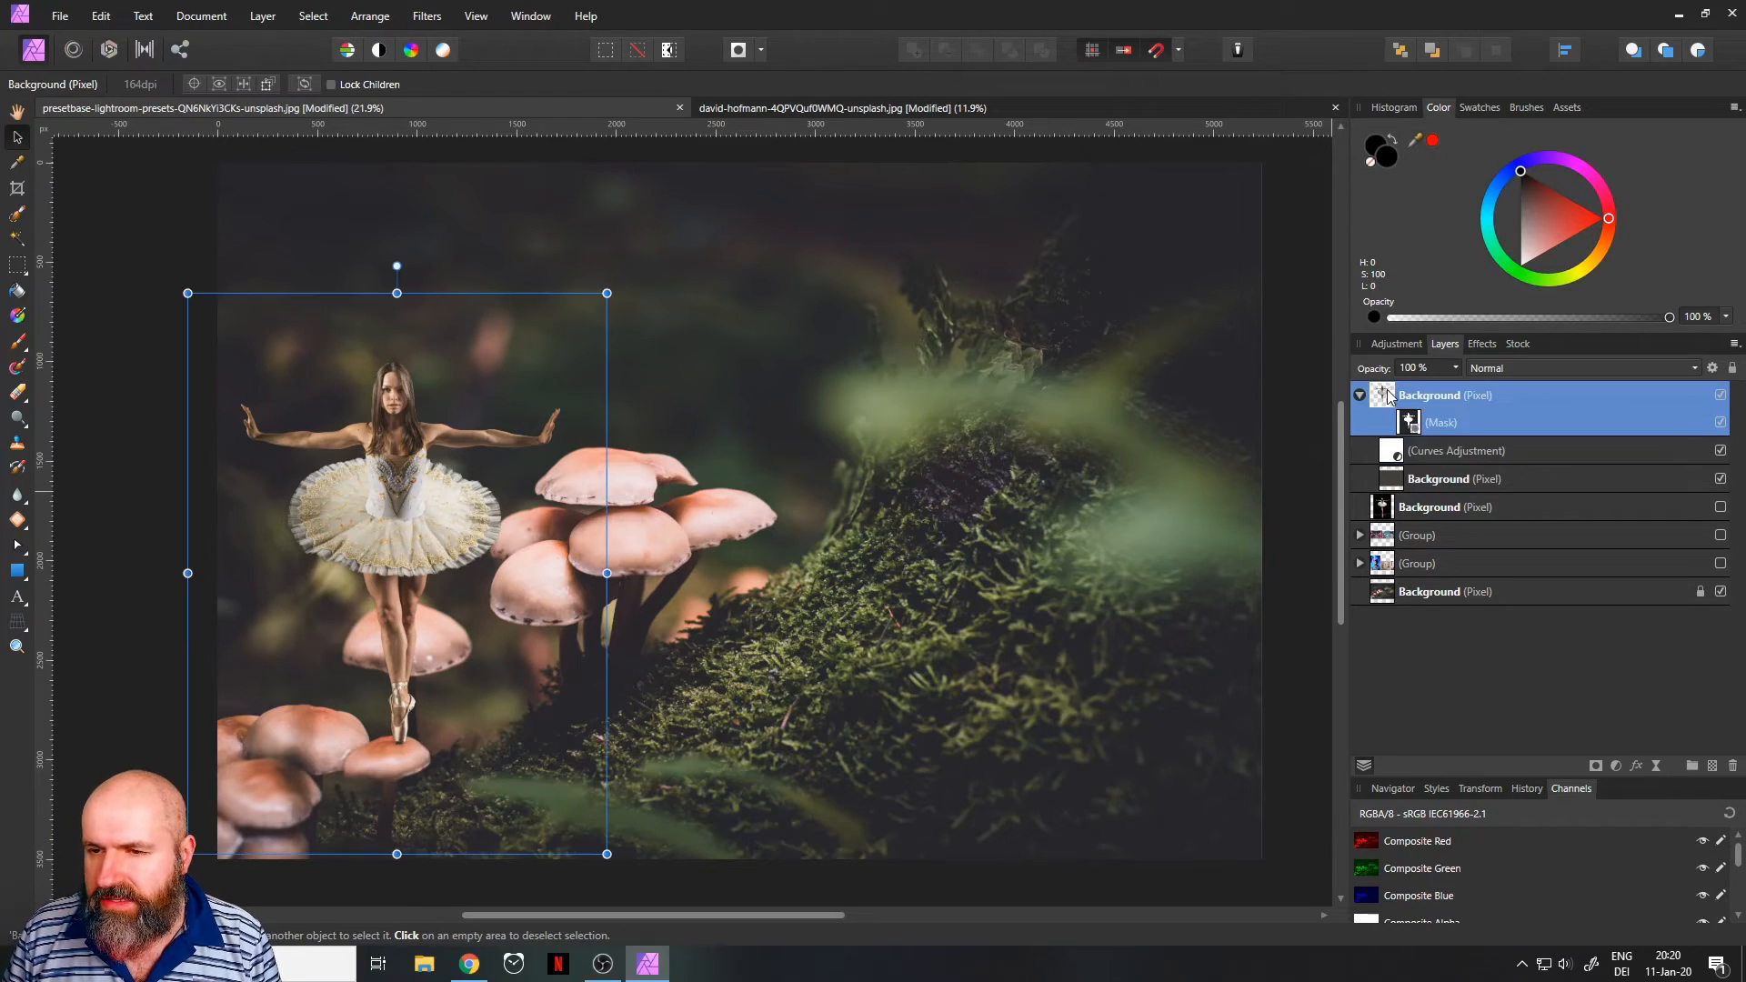
{"action": "left_click", "coordinate": [1617, 766]}
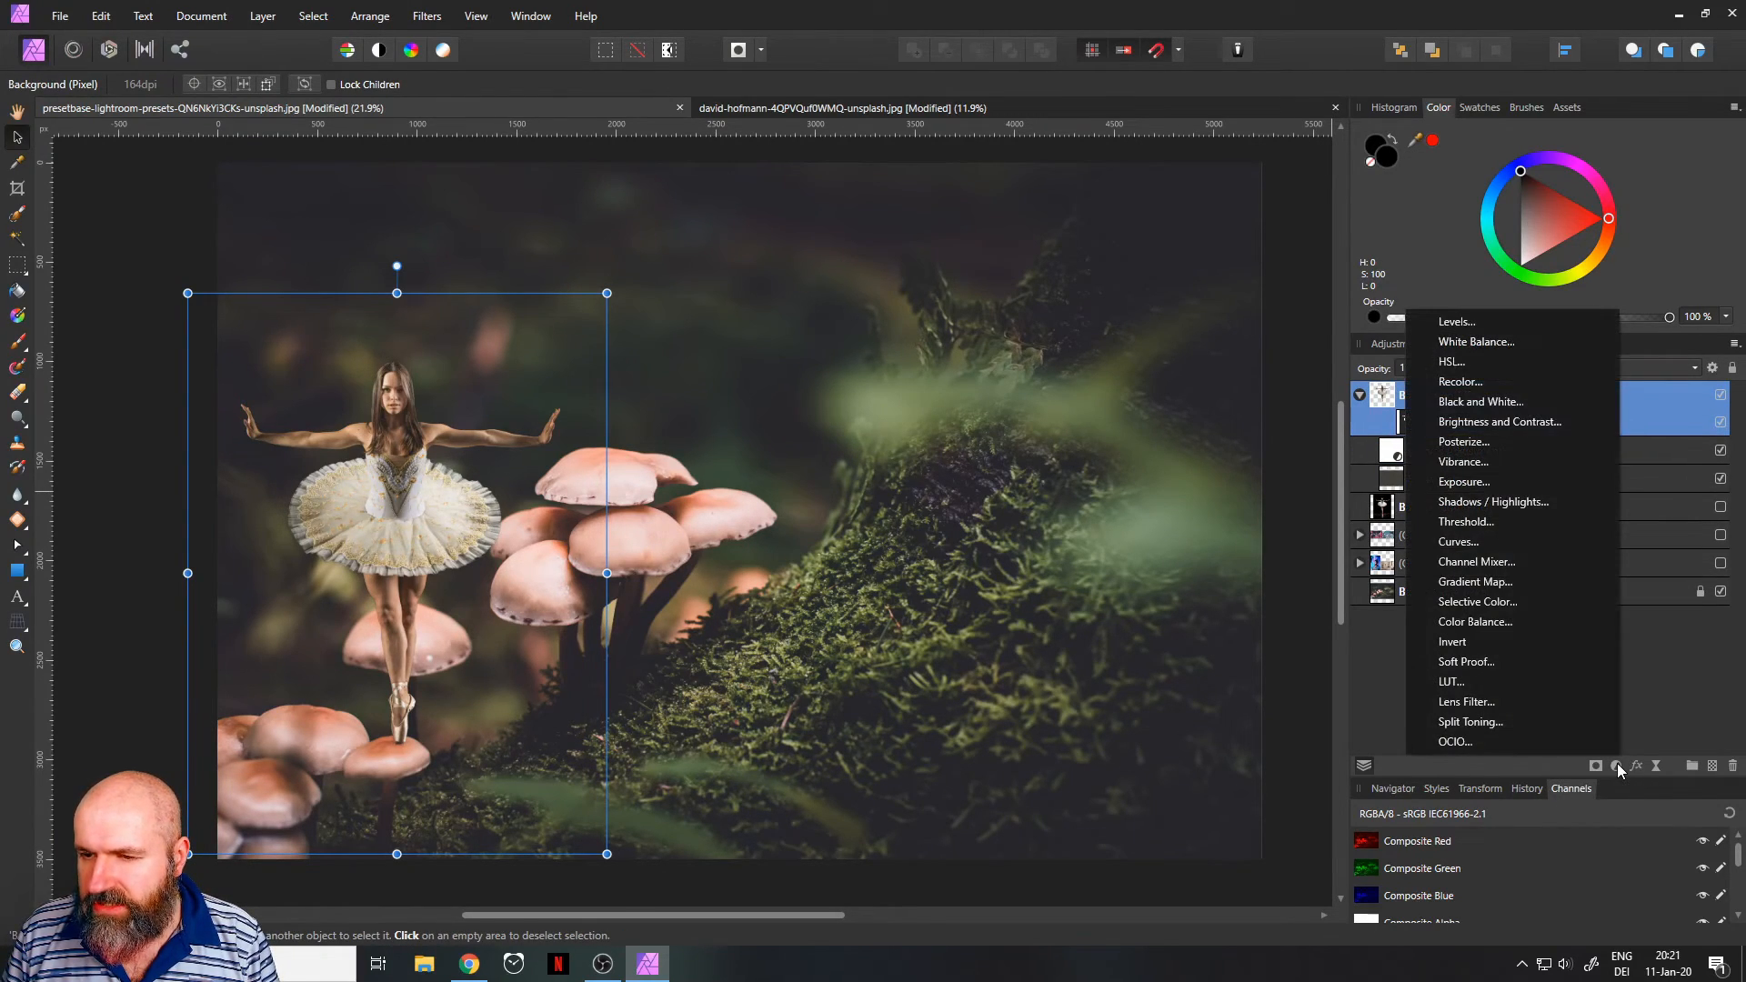
{"action": "left_click", "coordinate": [1475, 622]}
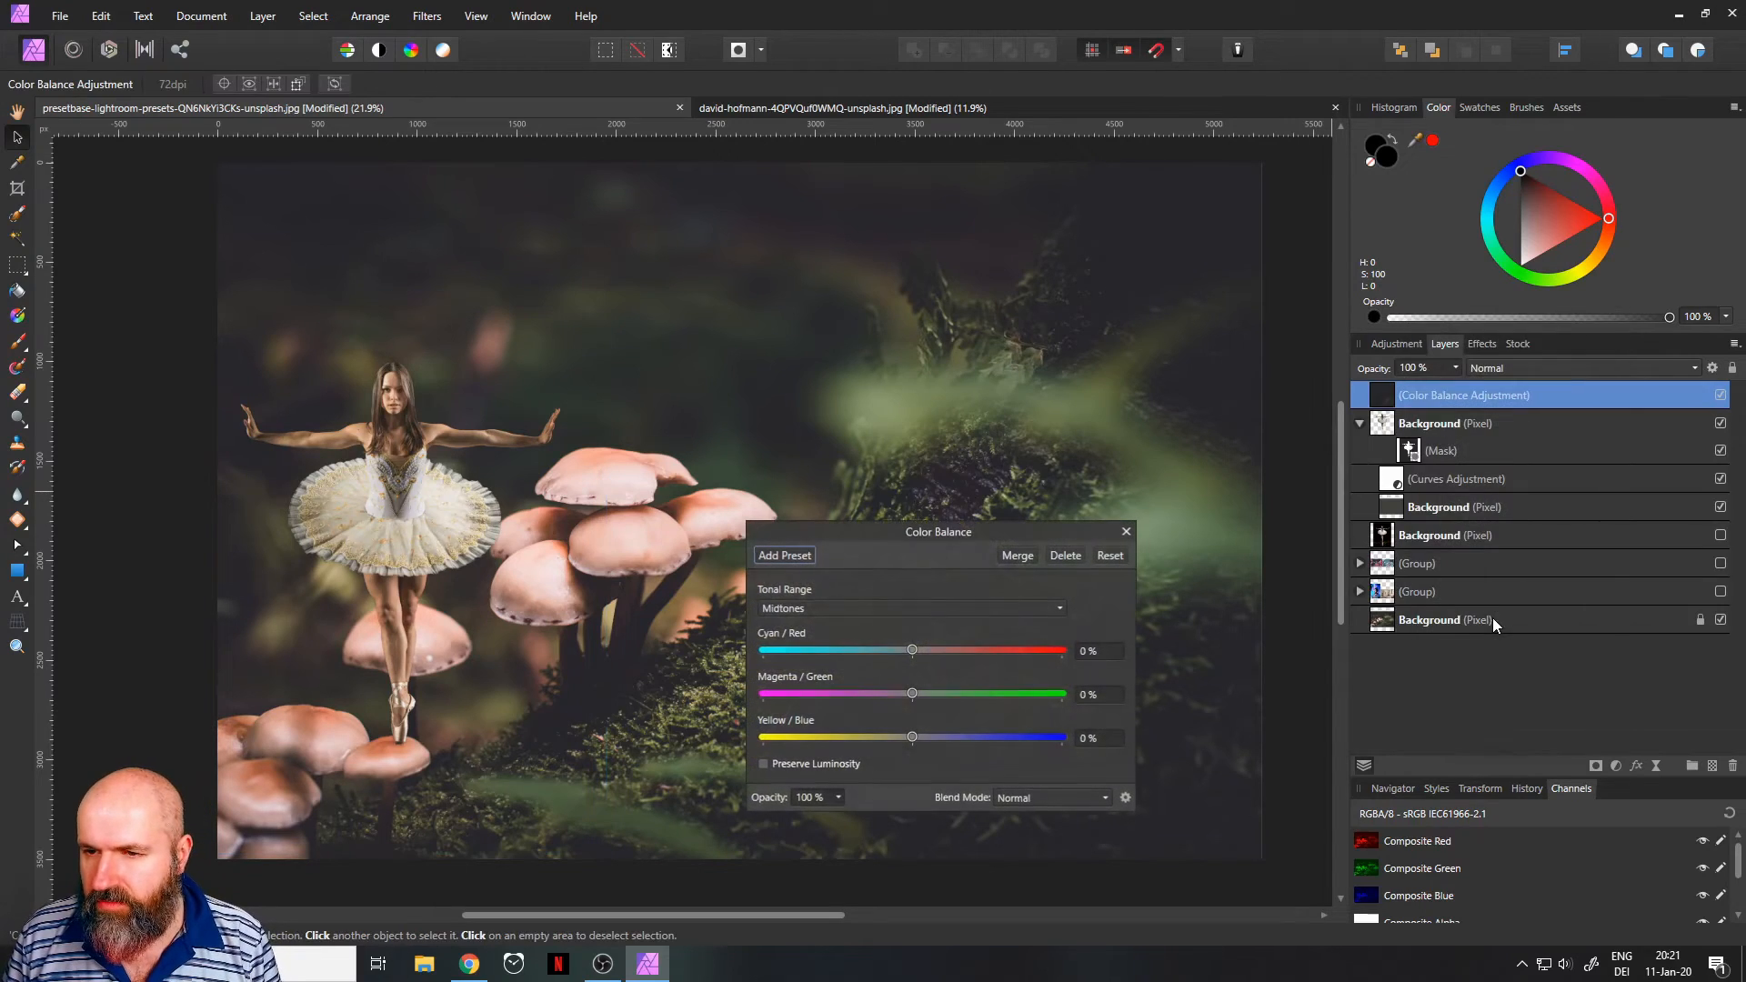
{"action": "left_click_drag", "start_coordinate": [1386, 402], "coordinate": [1400, 440]}
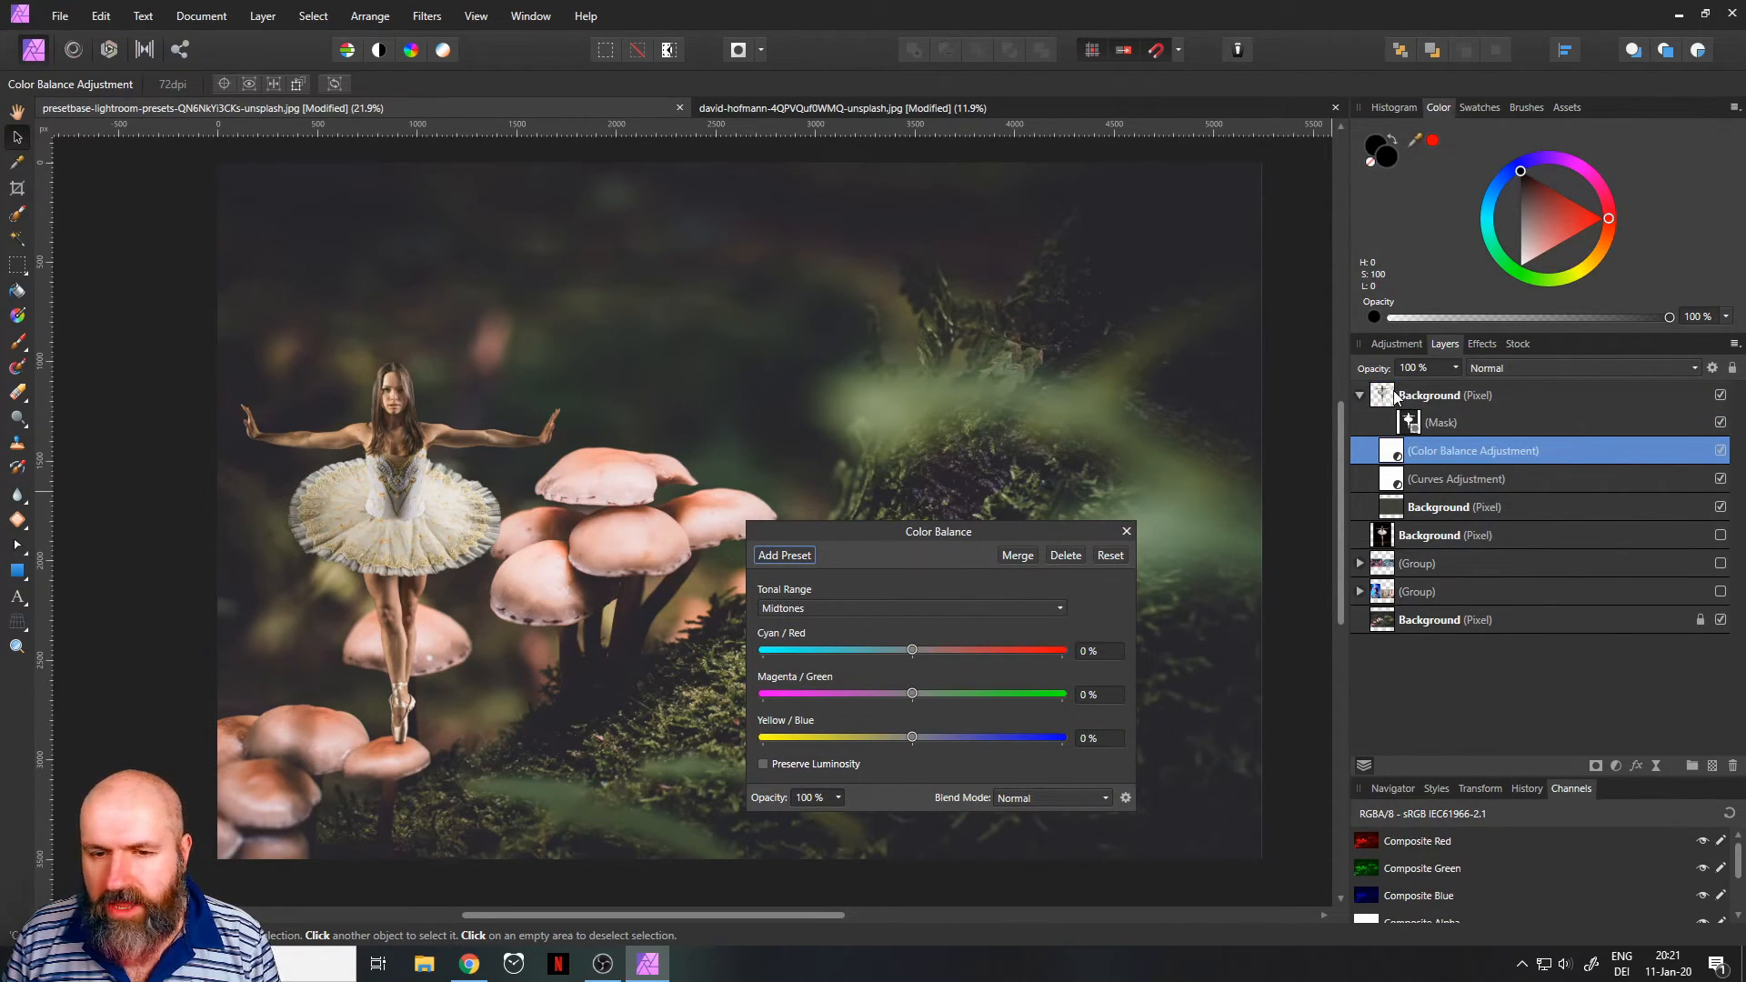
Step: Set the dancer's midtones colour balance to Cyan/Red -11%, Magenta/Green -8% and Yellow/Blue -11%
{"action": "left_click_drag", "start_coordinate": [800, 527], "coordinate": [849, 382]}
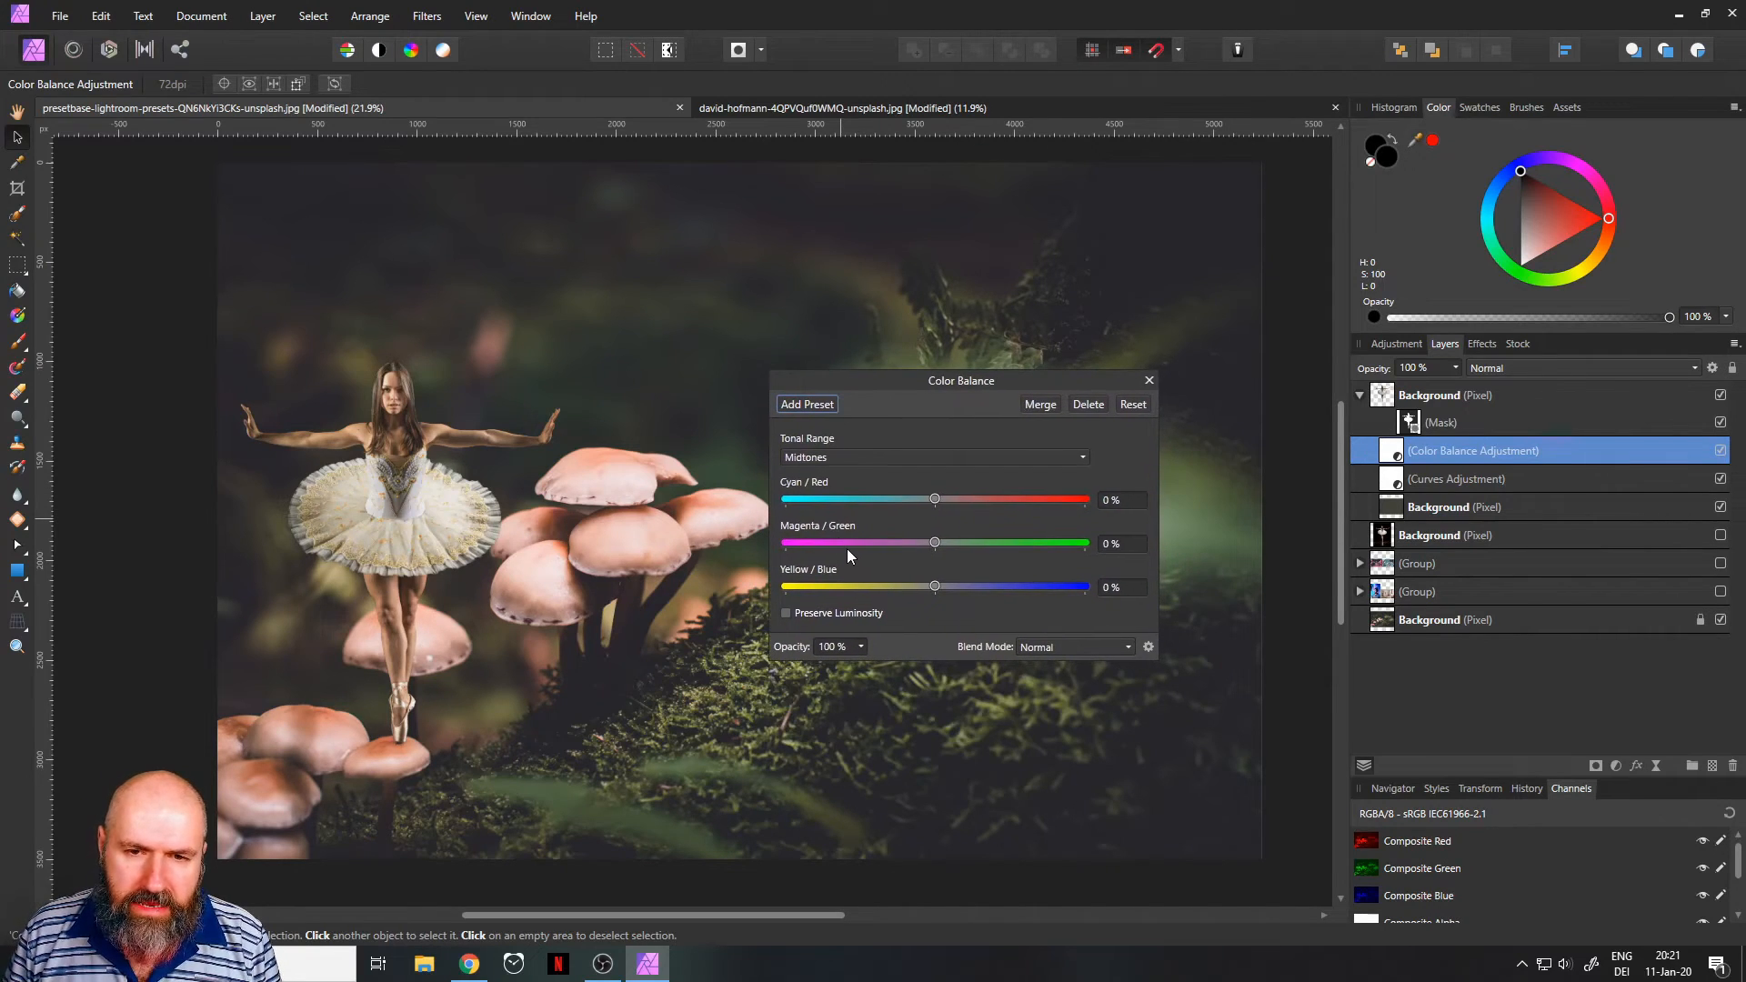
{"action": "left_click", "coordinate": [847, 455]}
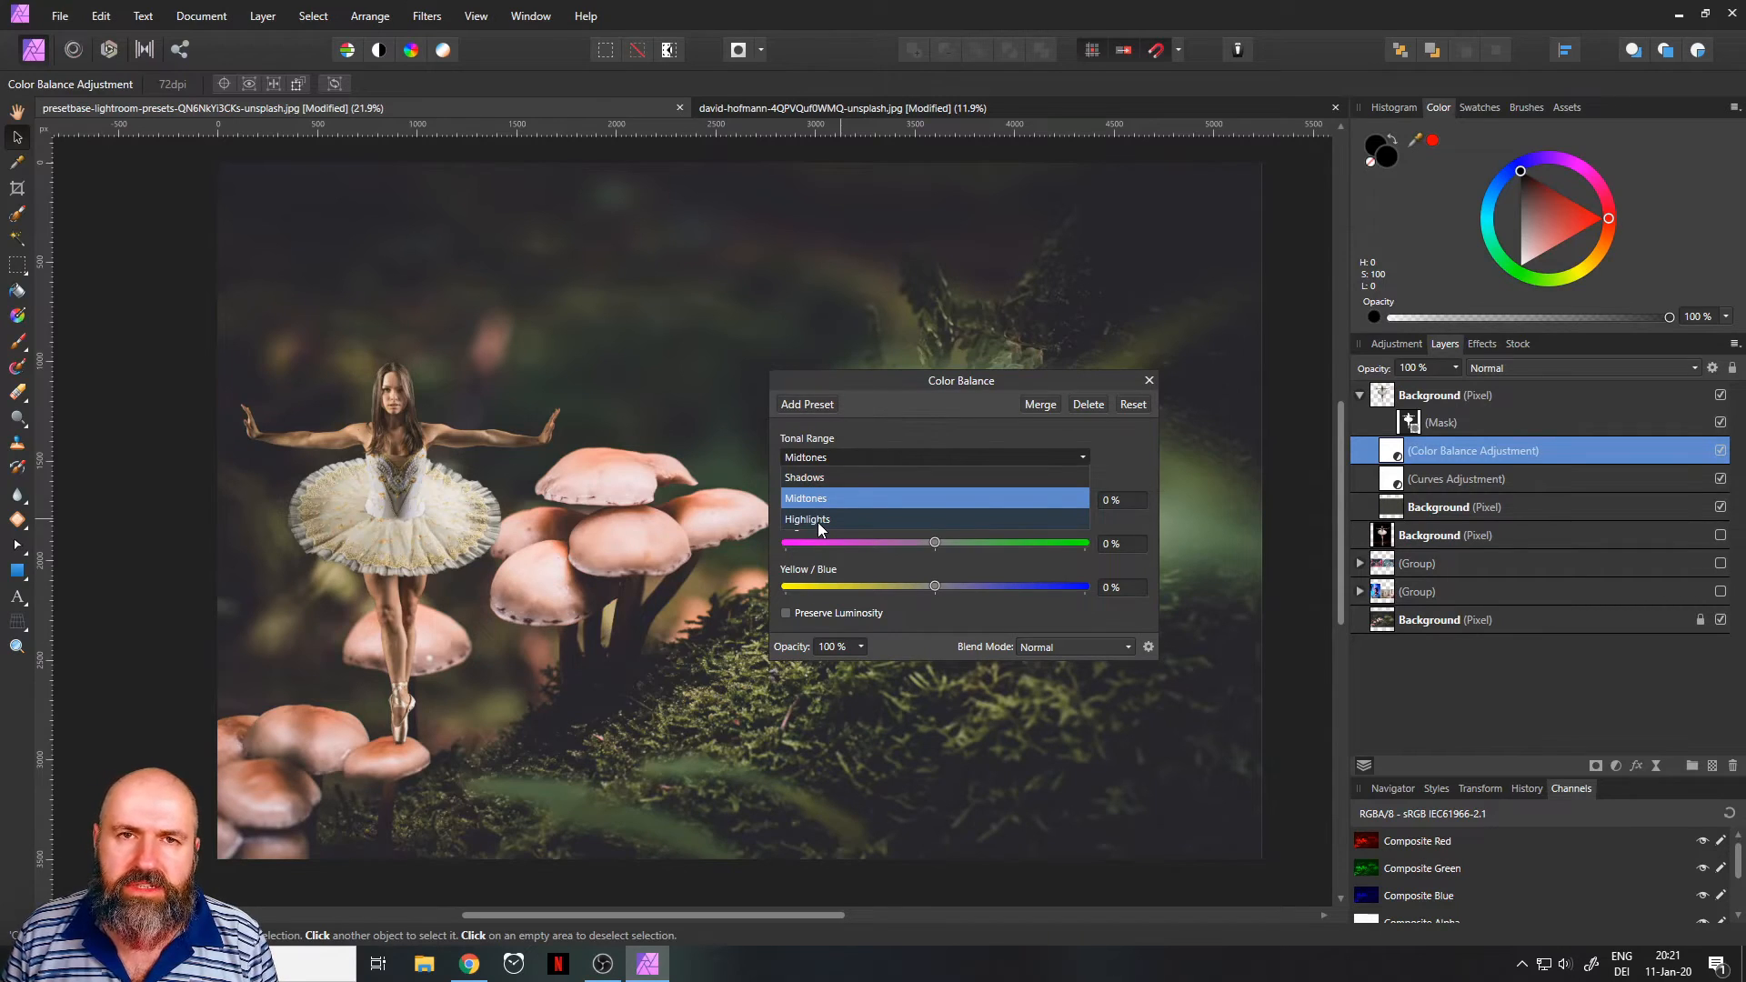
{"action": "left_click", "coordinate": [876, 423]}
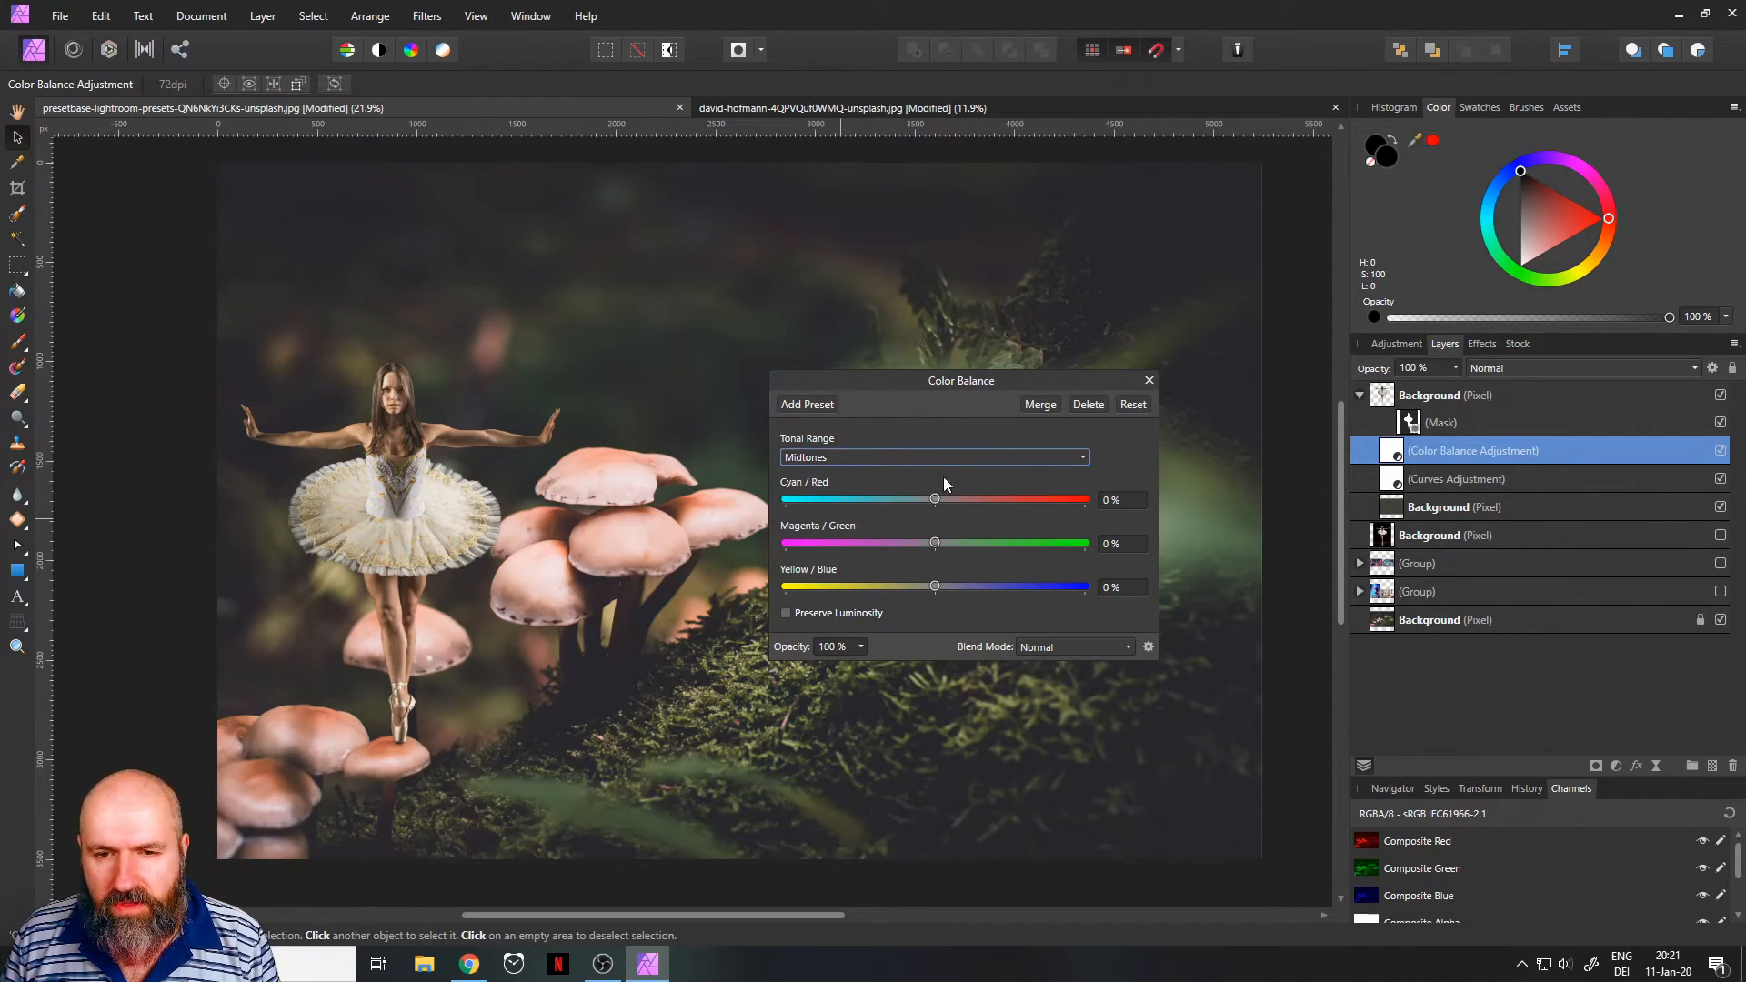
{"action": "mouse_move", "coordinate": [883, 389]}
{"action": "left_mouse_down"}
{"action": "mouse_move", "coordinate": [804, 412]}
{"action": "mouse_move", "coordinate": [894, 419]}
{"action": "left_mouse_up"}
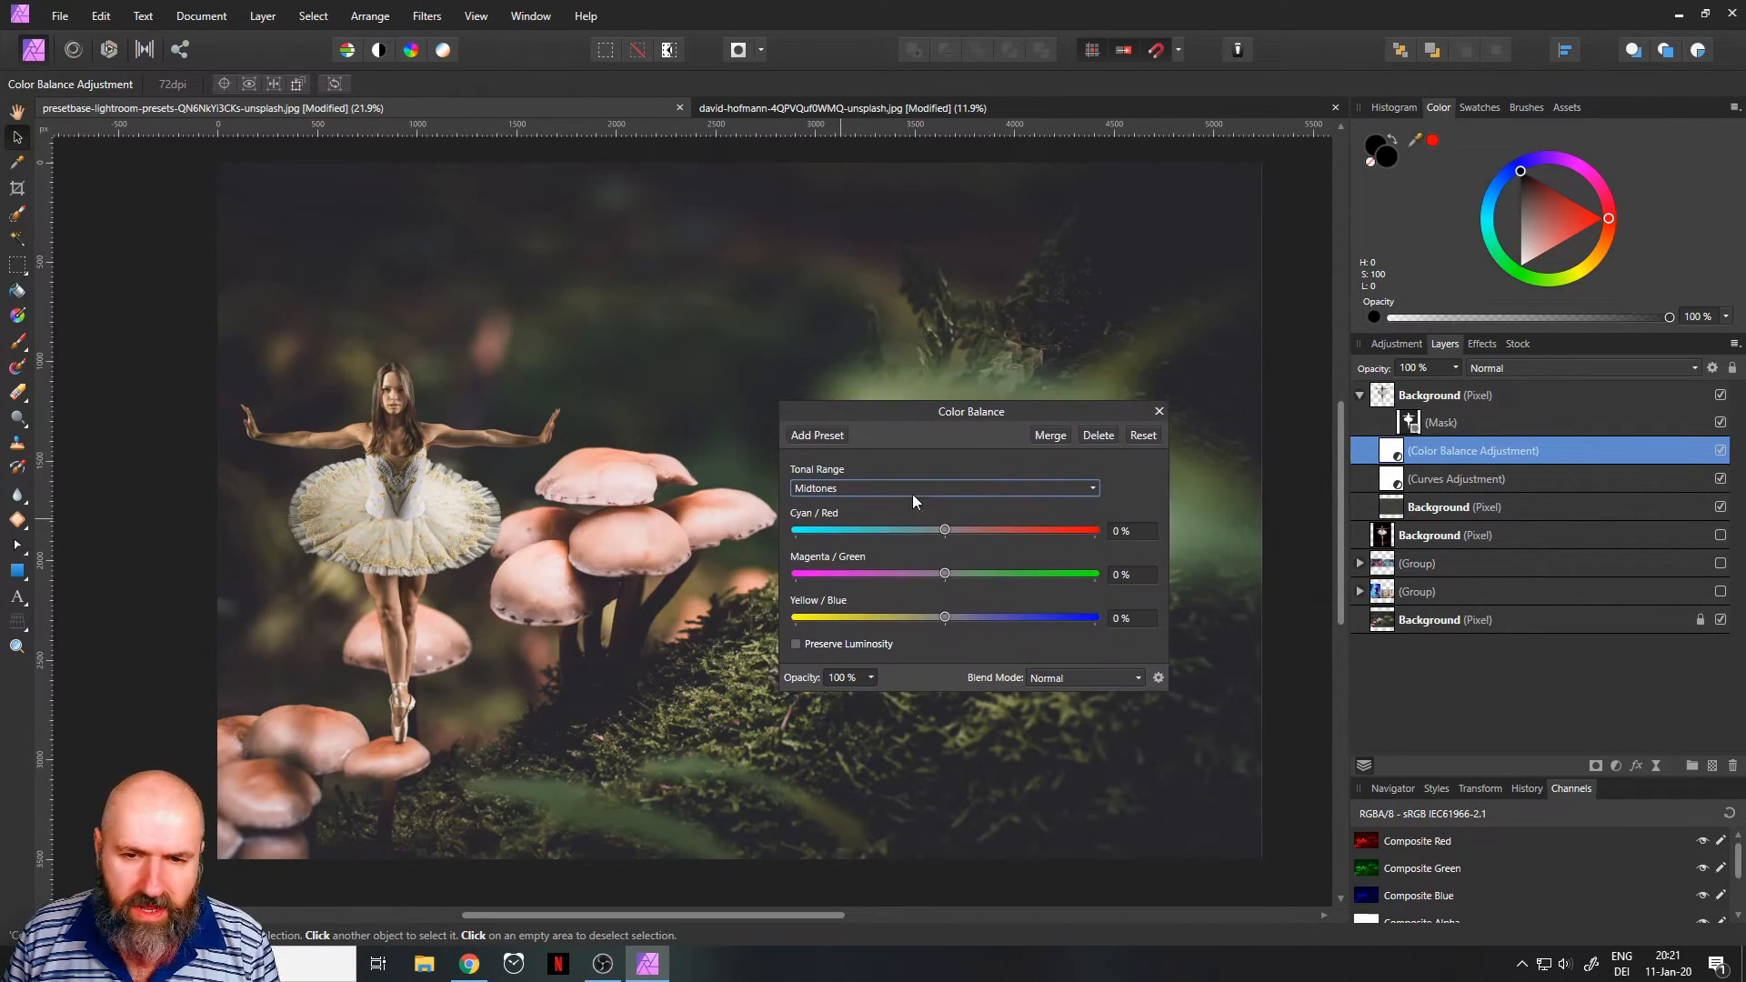
{"action": "mouse_move", "coordinate": [945, 530]}
{"action": "left_mouse_down"}
{"action": "mouse_move", "coordinate": [931, 525]}
{"action": "mouse_move", "coordinate": [969, 527]}
{"action": "mouse_move", "coordinate": [917, 528]}
{"action": "left_mouse_up"}
{"action": "left_click_drag", "start_coordinate": [1074, 536], "coordinate": [924, 535]}
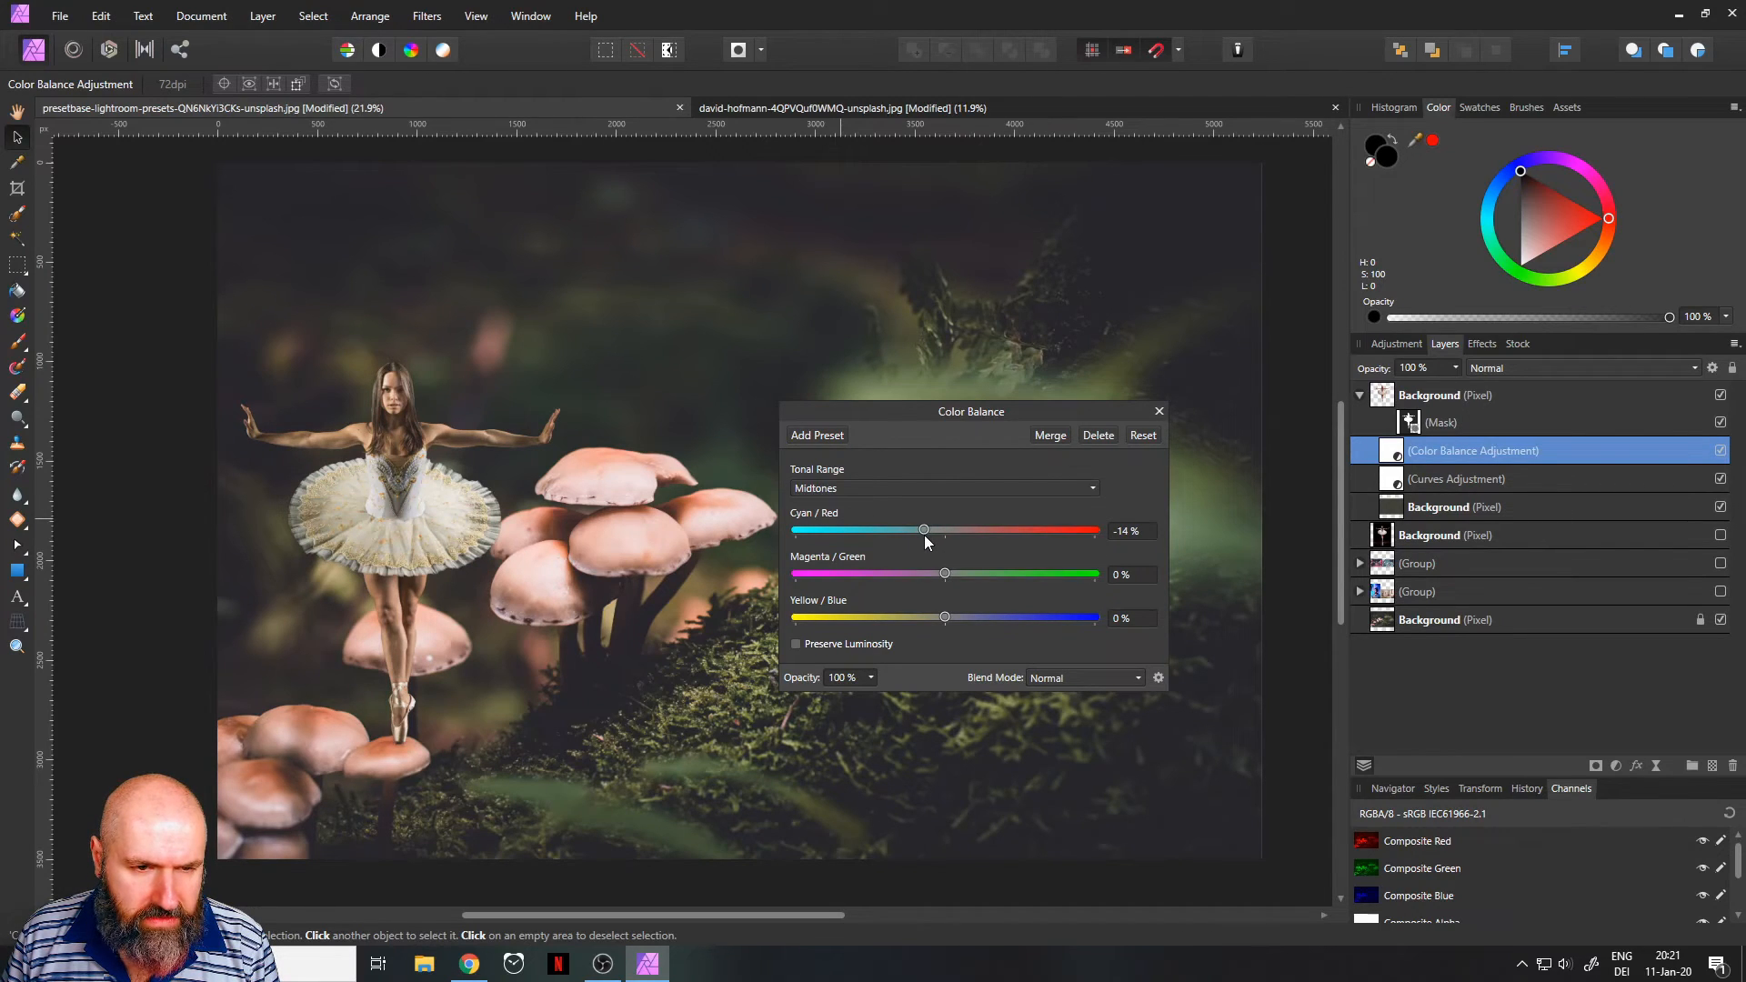
{"action": "left_click_drag", "start_coordinate": [929, 536], "coordinate": [991, 565]}
{"action": "left_click_drag", "start_coordinate": [929, 573], "coordinate": [924, 609]}
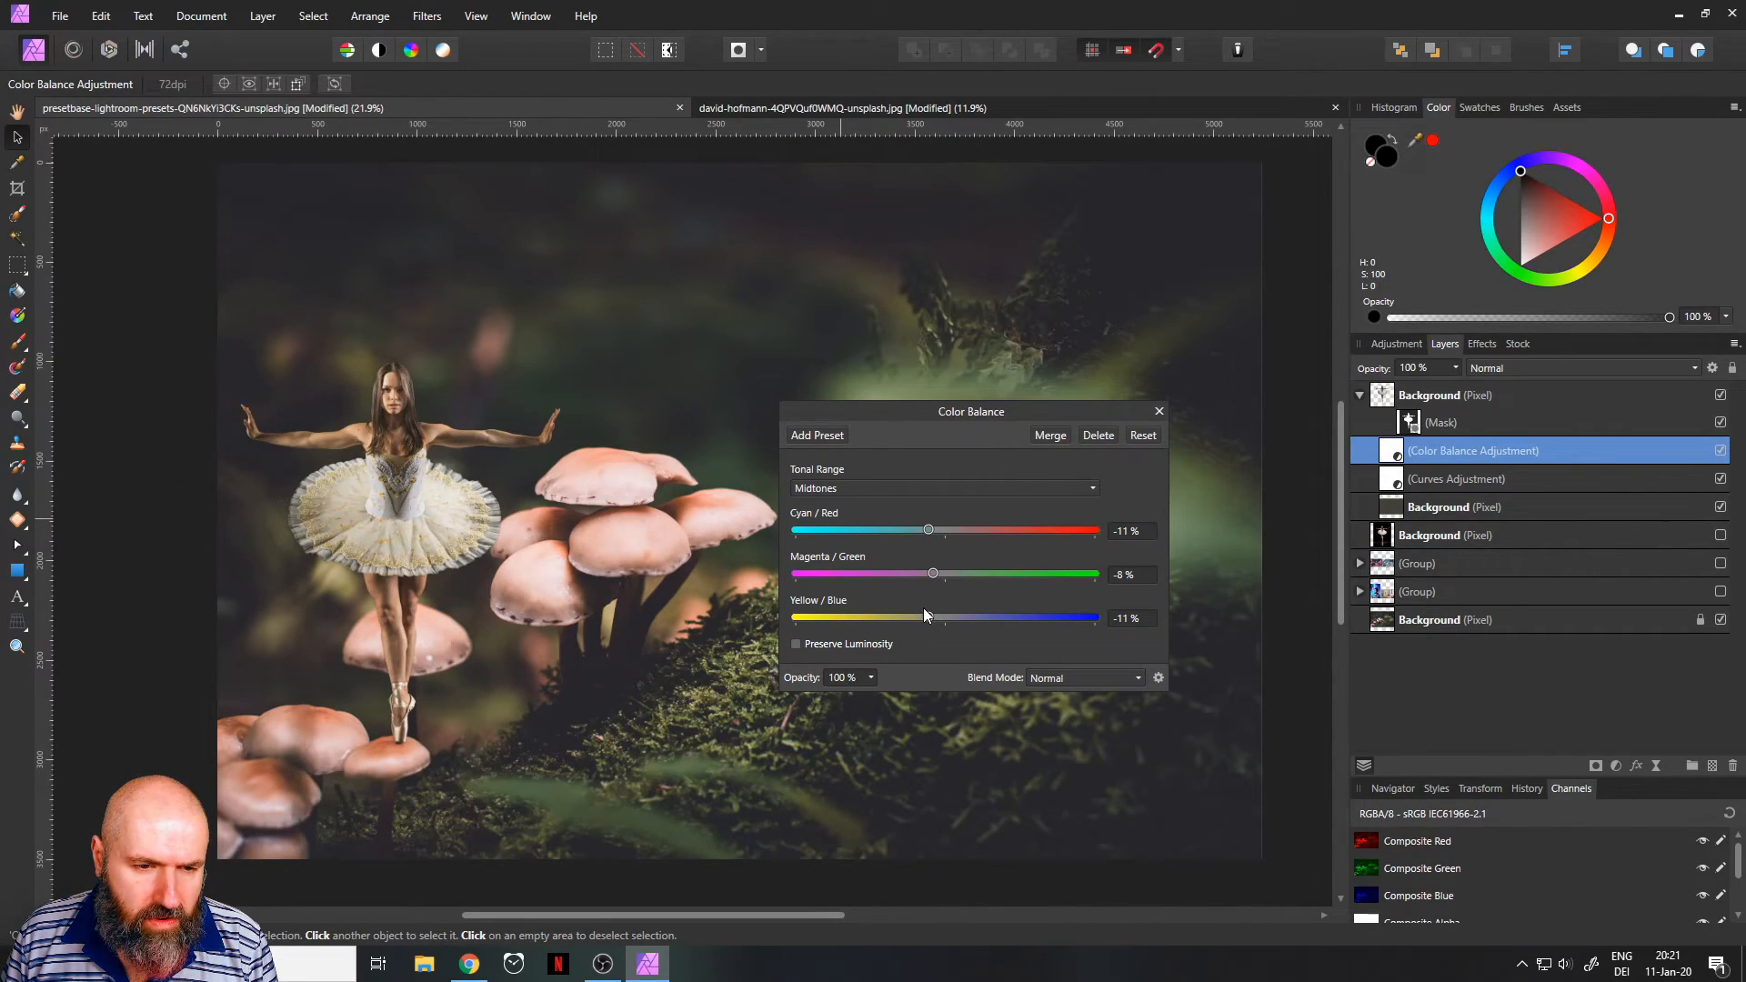
Step: Set the dancer's shadows colour balance to Cyan/Red -2% and Magenta/Green -5%, keeping Yellow/Blue at 0%
{"action": "left_click", "coordinate": [938, 490]}
{"action": "left_click", "coordinate": [838, 507]}
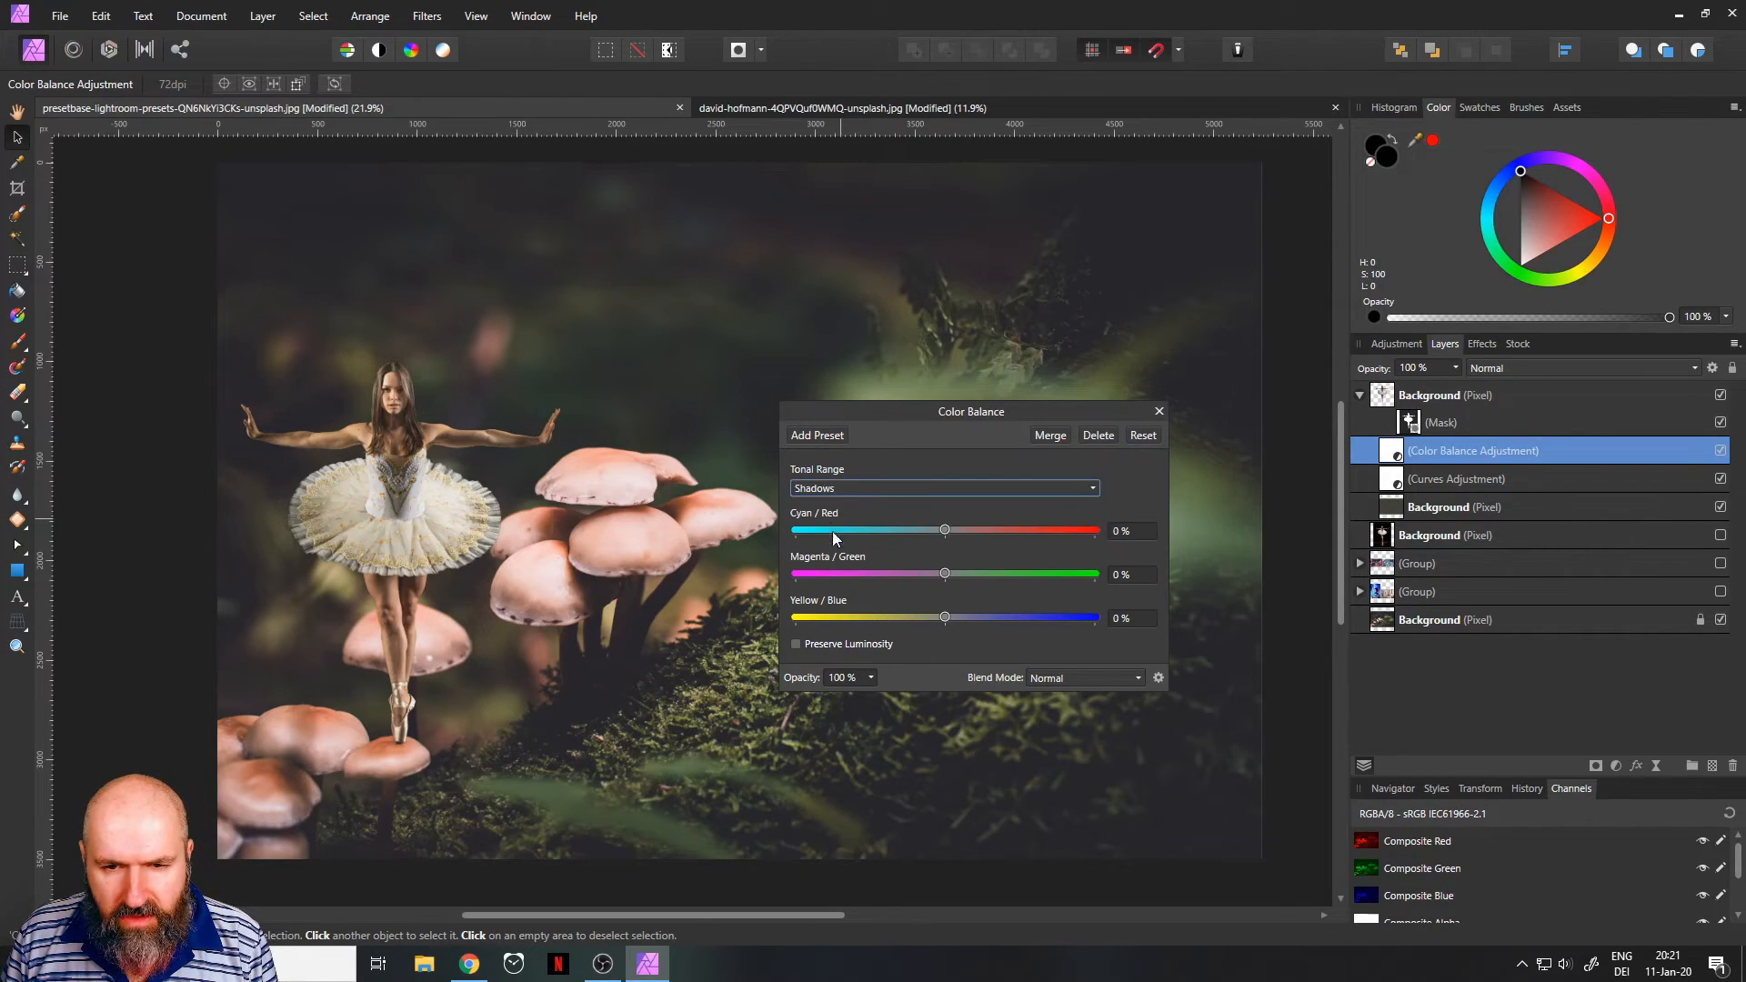
{"action": "mouse_move", "coordinate": [946, 531]}
{"action": "left_mouse_down"}
{"action": "mouse_move", "coordinate": [909, 529]}
{"action": "mouse_move", "coordinate": [942, 531]}
{"action": "left_mouse_up"}
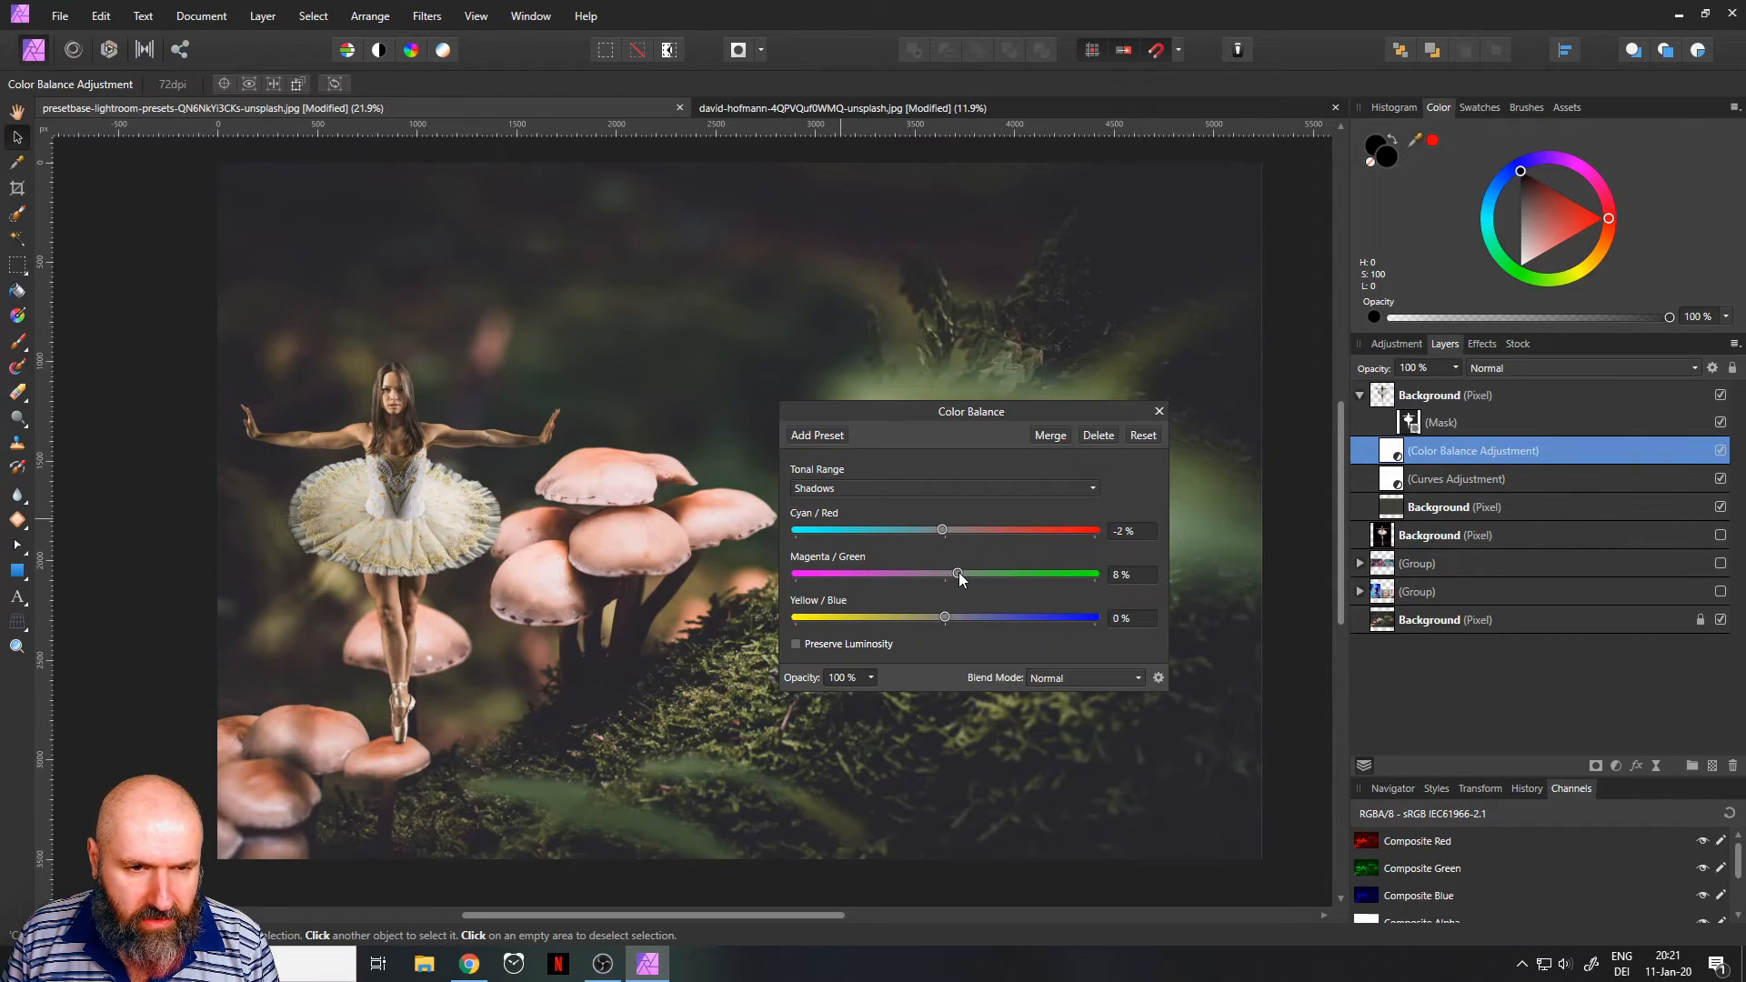
{"action": "left_click_drag", "start_coordinate": [957, 571], "coordinate": [951, 607]}
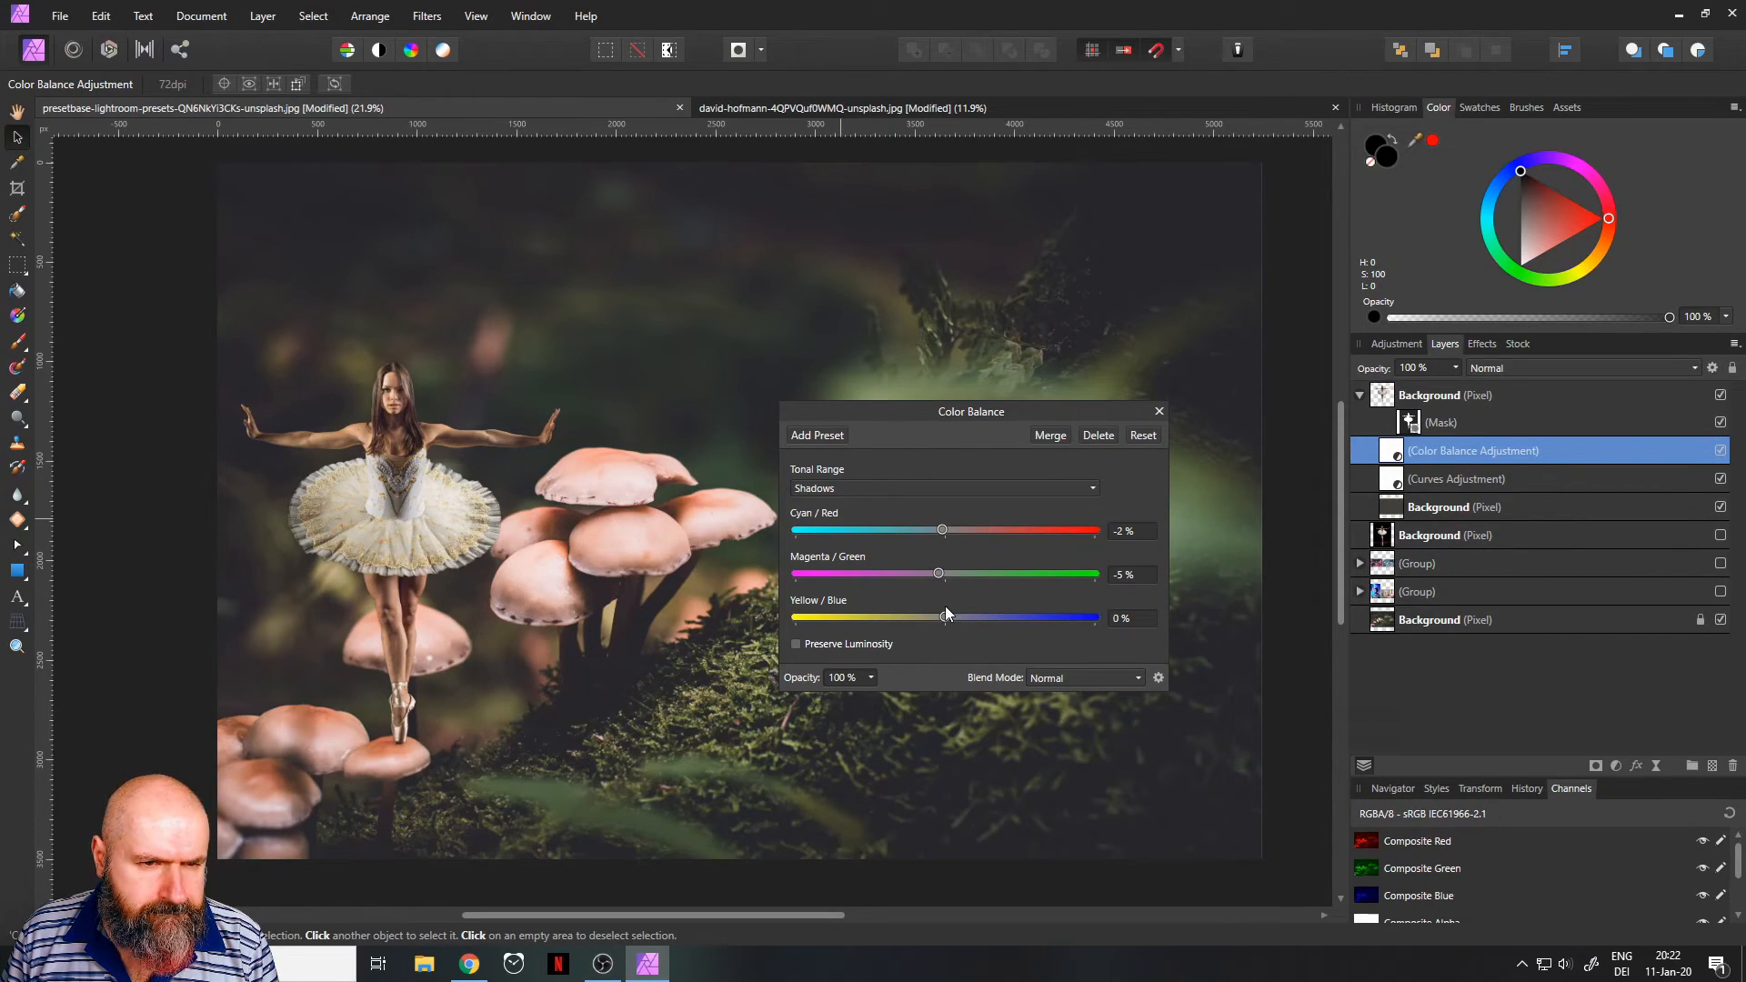
Step: Set the dancer's highlights colour balance to Magenta/Green -14% and Yellow/Blue -8%, and close the Color Balance settings
{"action": "left_click", "coordinate": [911, 491]}
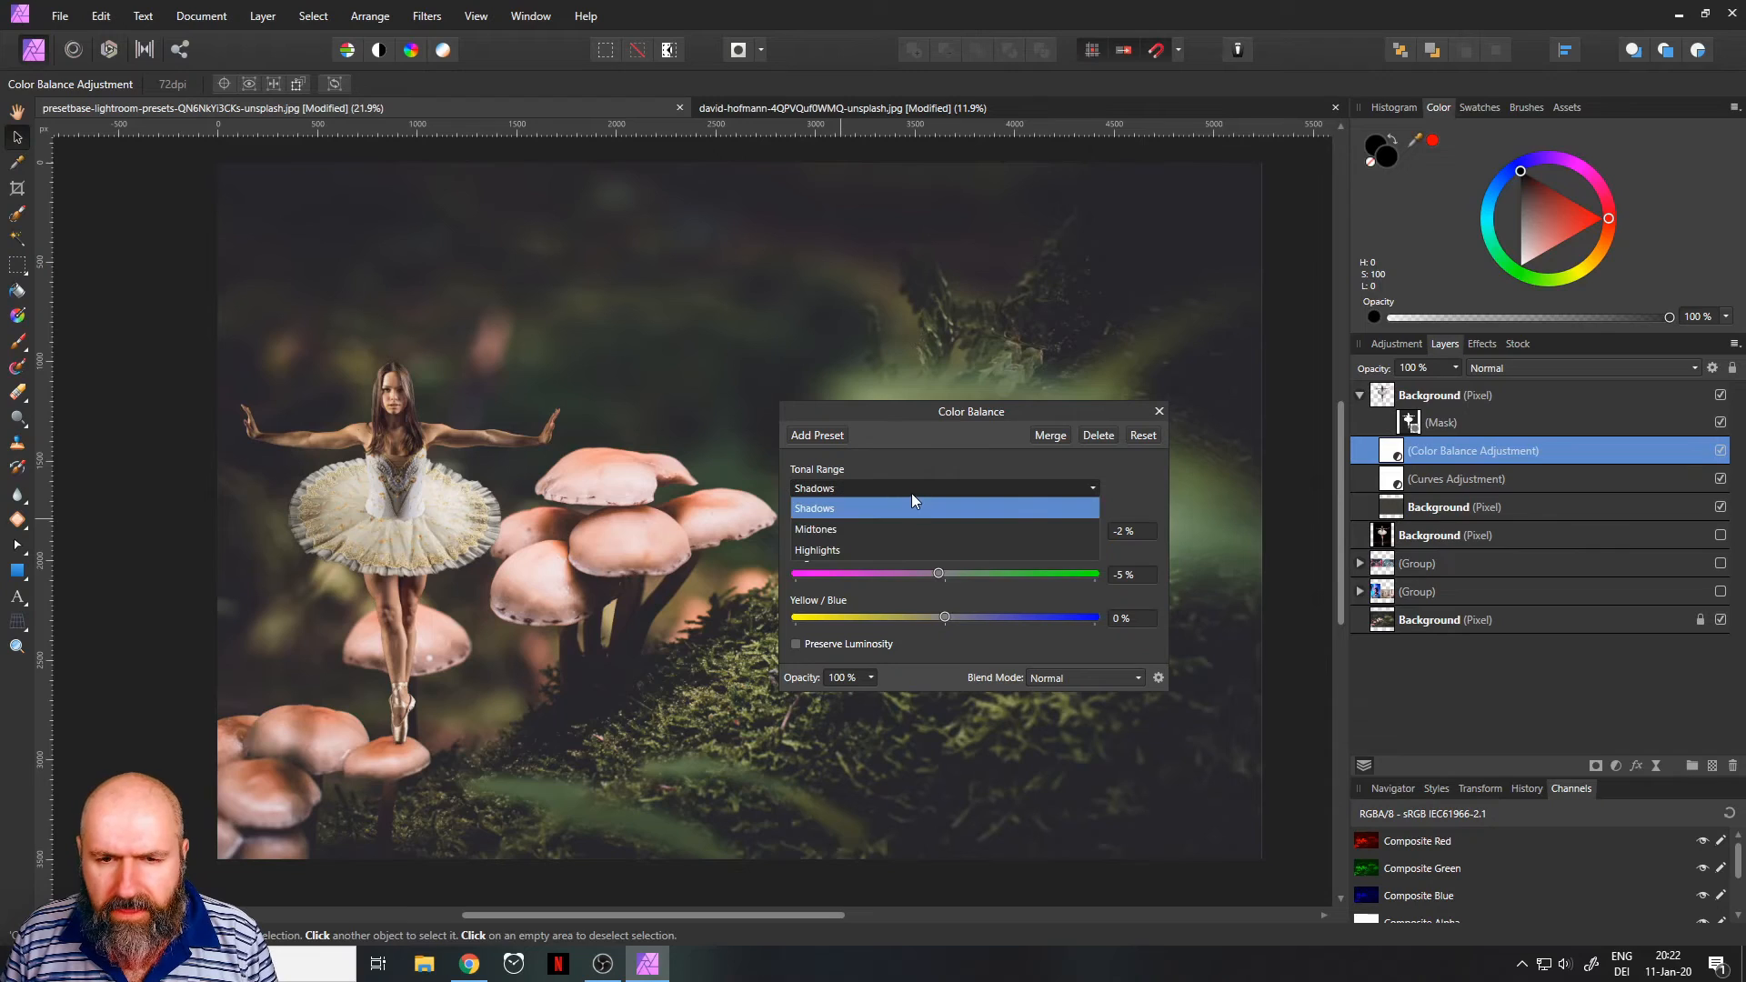
{"action": "left_click", "coordinate": [853, 546]}
{"action": "mouse_move", "coordinate": [944, 531]}
{"action": "left_mouse_down"}
{"action": "mouse_move", "coordinate": [920, 527]}
{"action": "mouse_move", "coordinate": [982, 529]}
{"action": "mouse_move", "coordinate": [919, 531]}
{"action": "mouse_move", "coordinate": [947, 533]}
{"action": "left_mouse_up"}
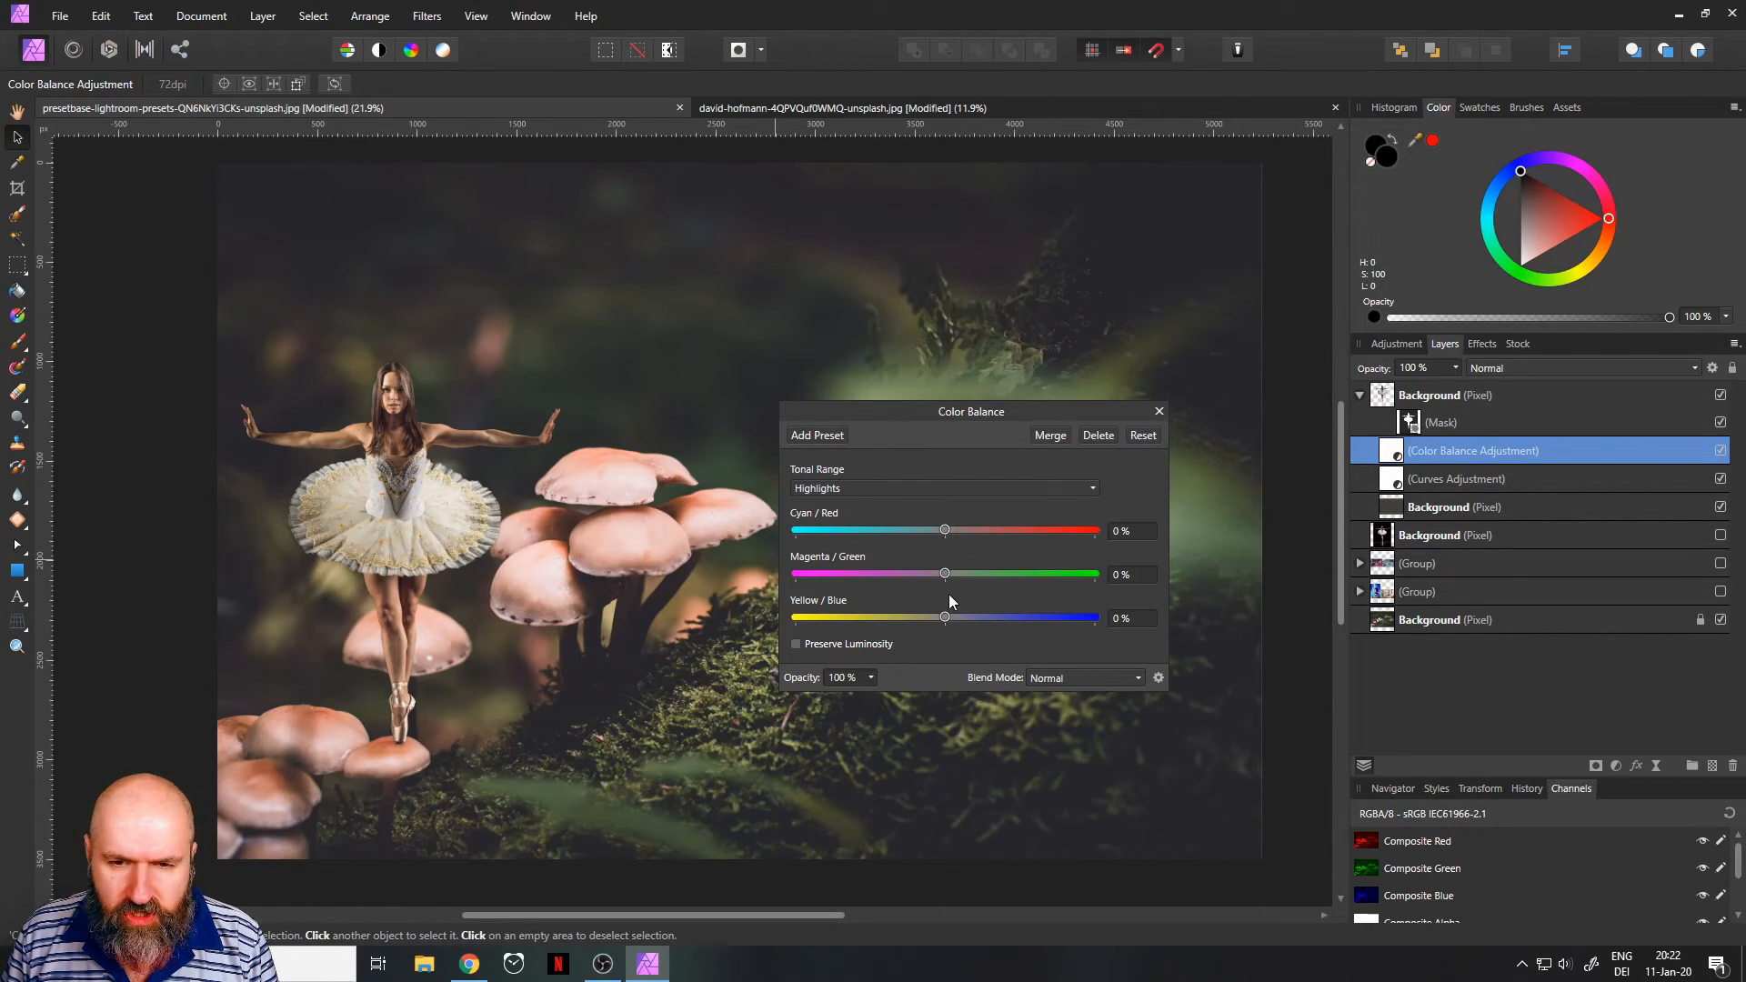
{"action": "left_click_drag", "start_coordinate": [945, 573], "coordinate": [962, 607]}
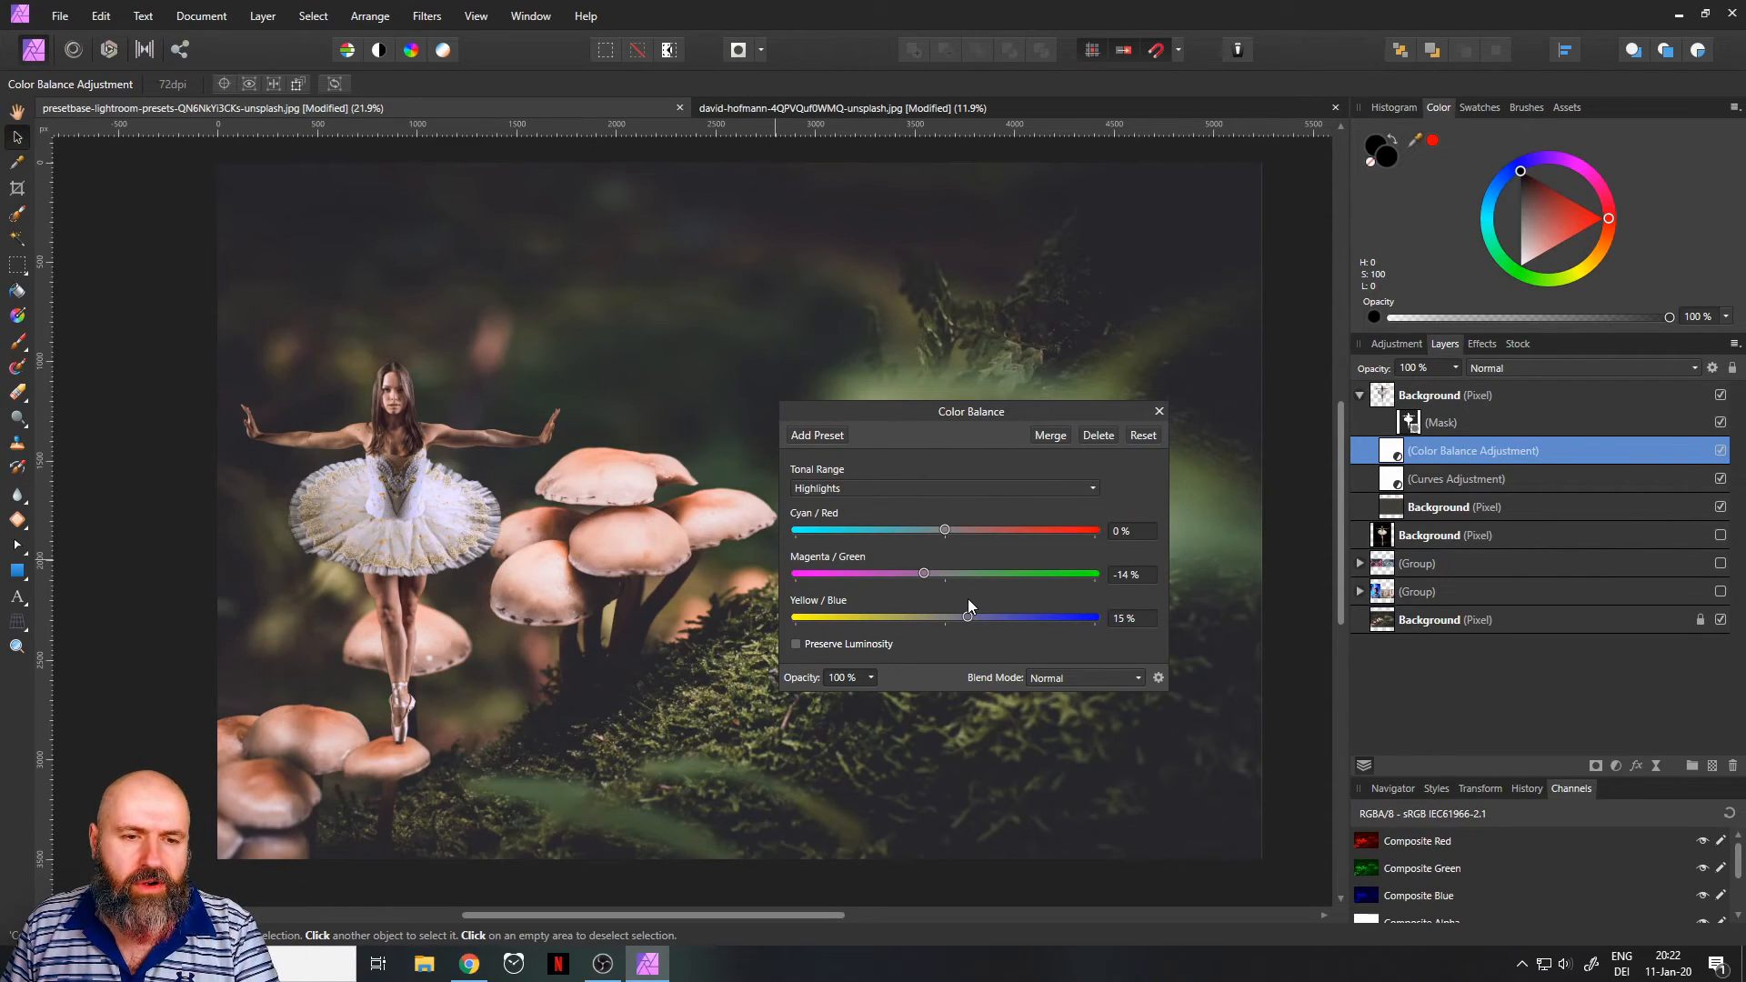
{"action": "left_click_drag", "start_coordinate": [968, 600], "coordinate": [955, 600]}
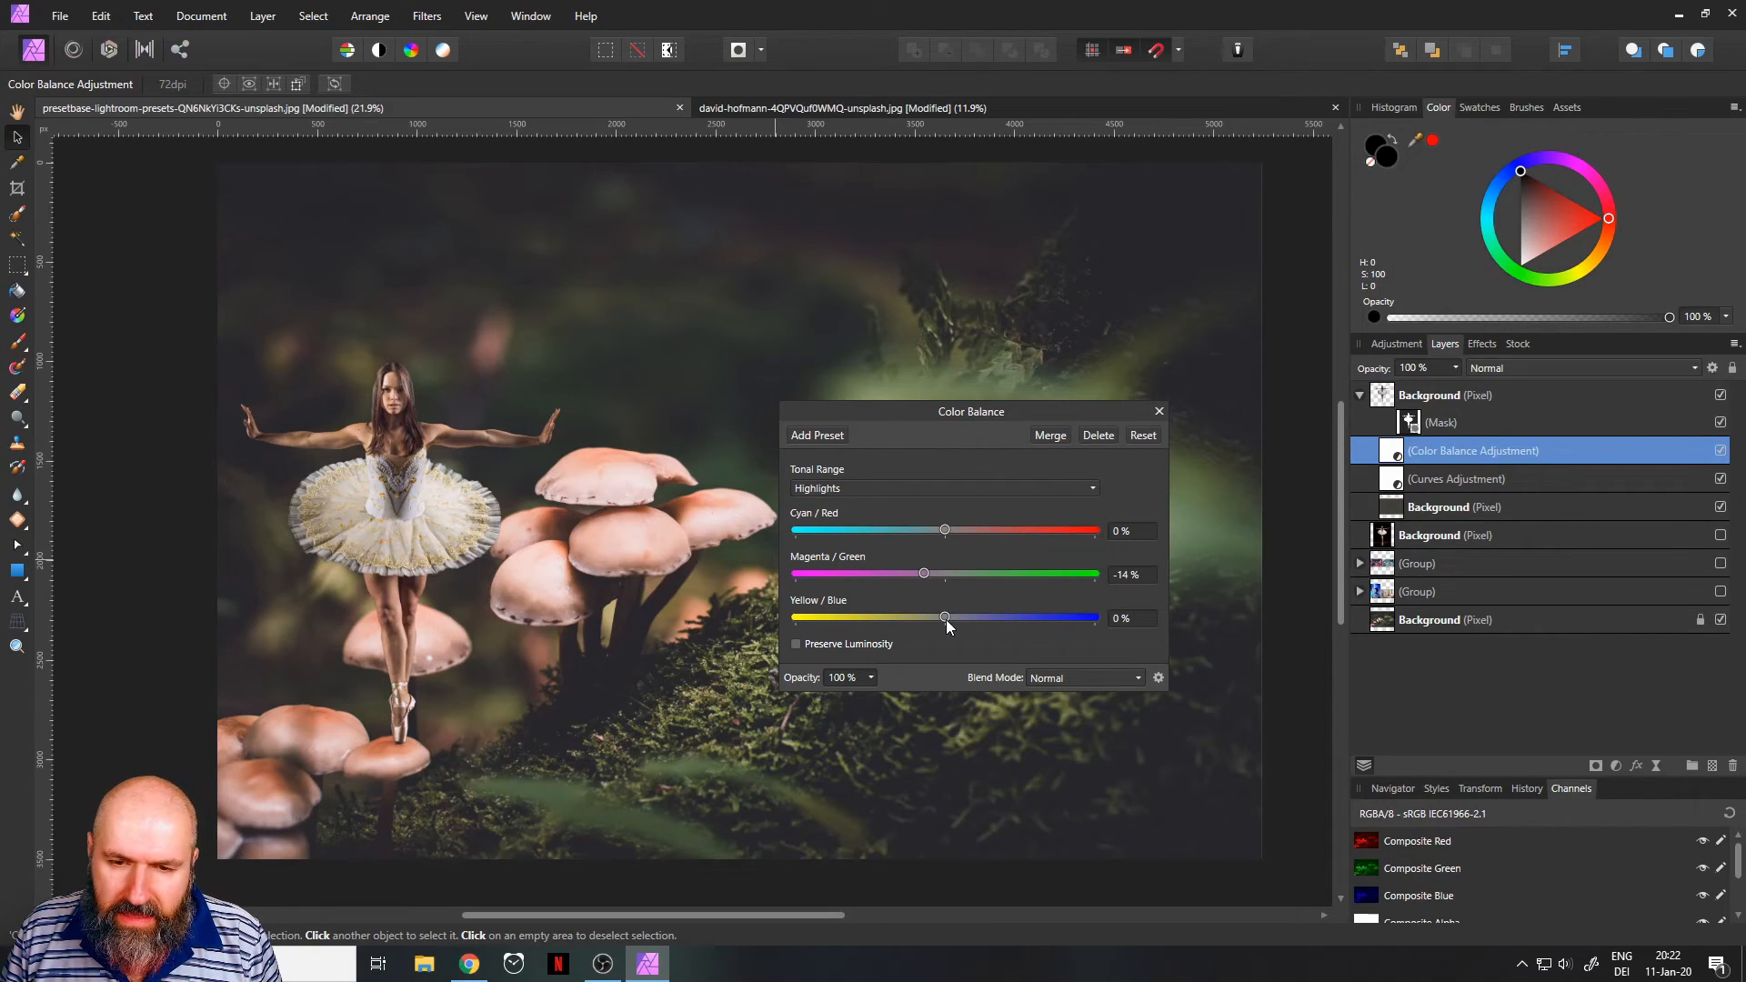
{"action": "left_click_drag", "start_coordinate": [946, 619], "coordinate": [941, 618]}
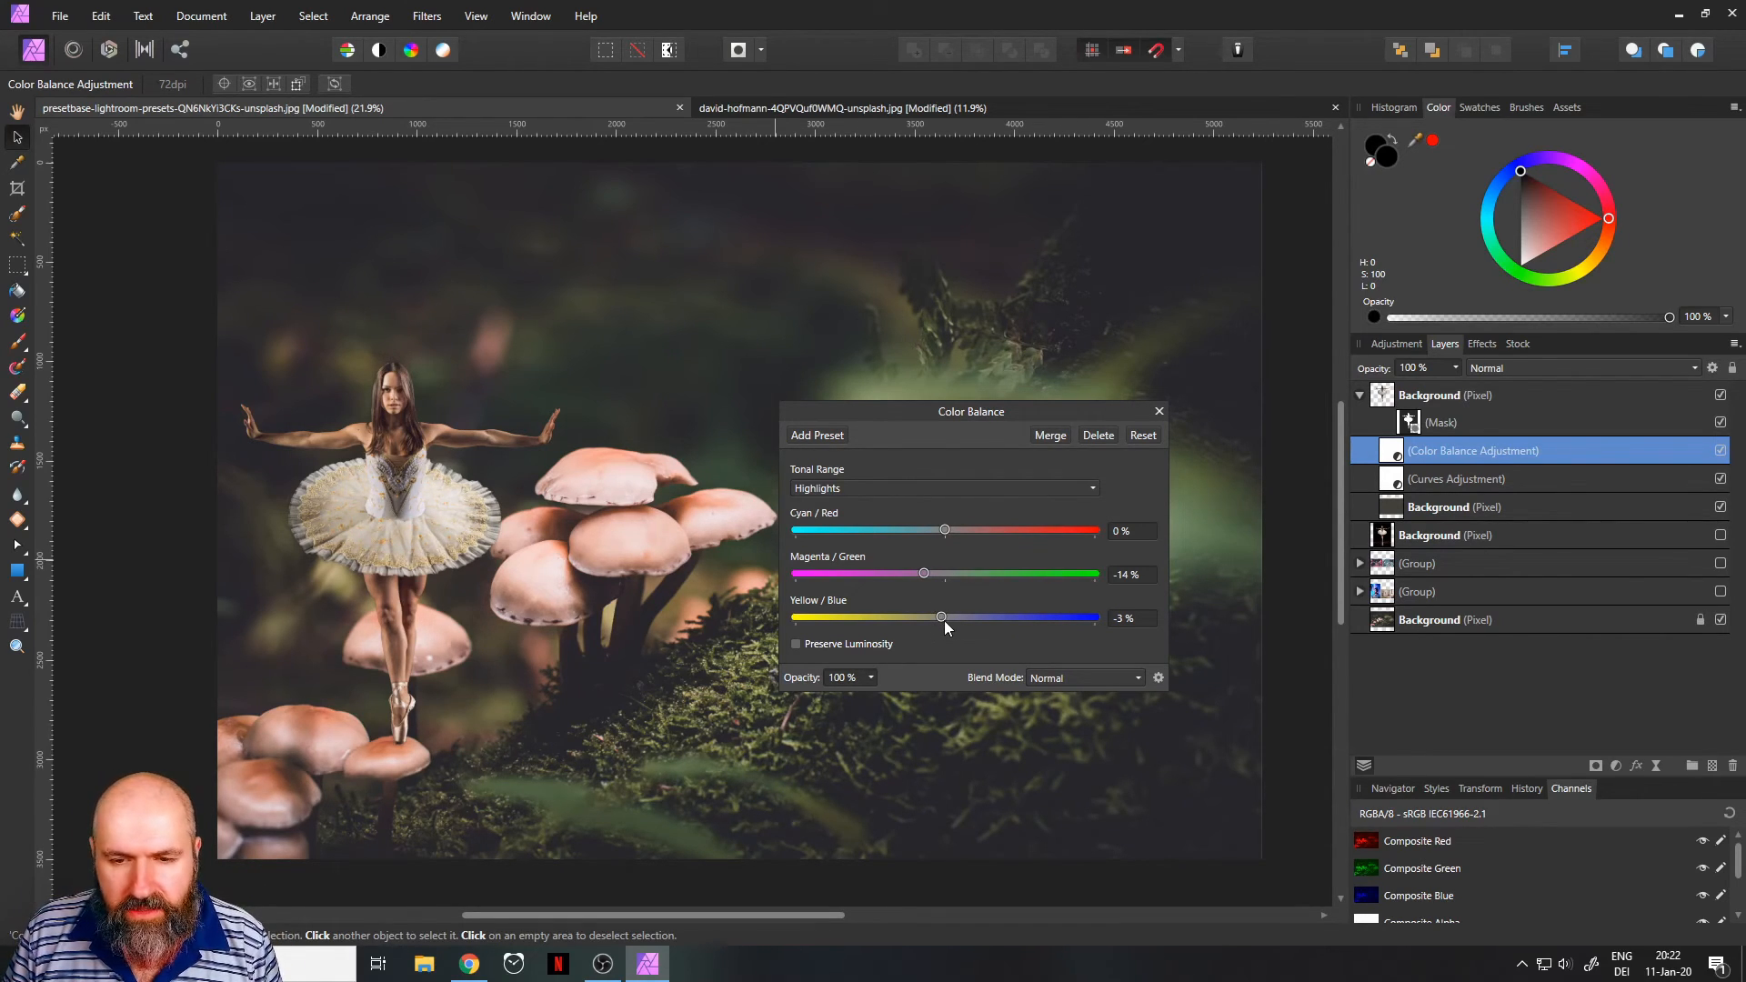
{"action": "left_click_drag", "start_coordinate": [943, 620], "coordinate": [937, 619]}
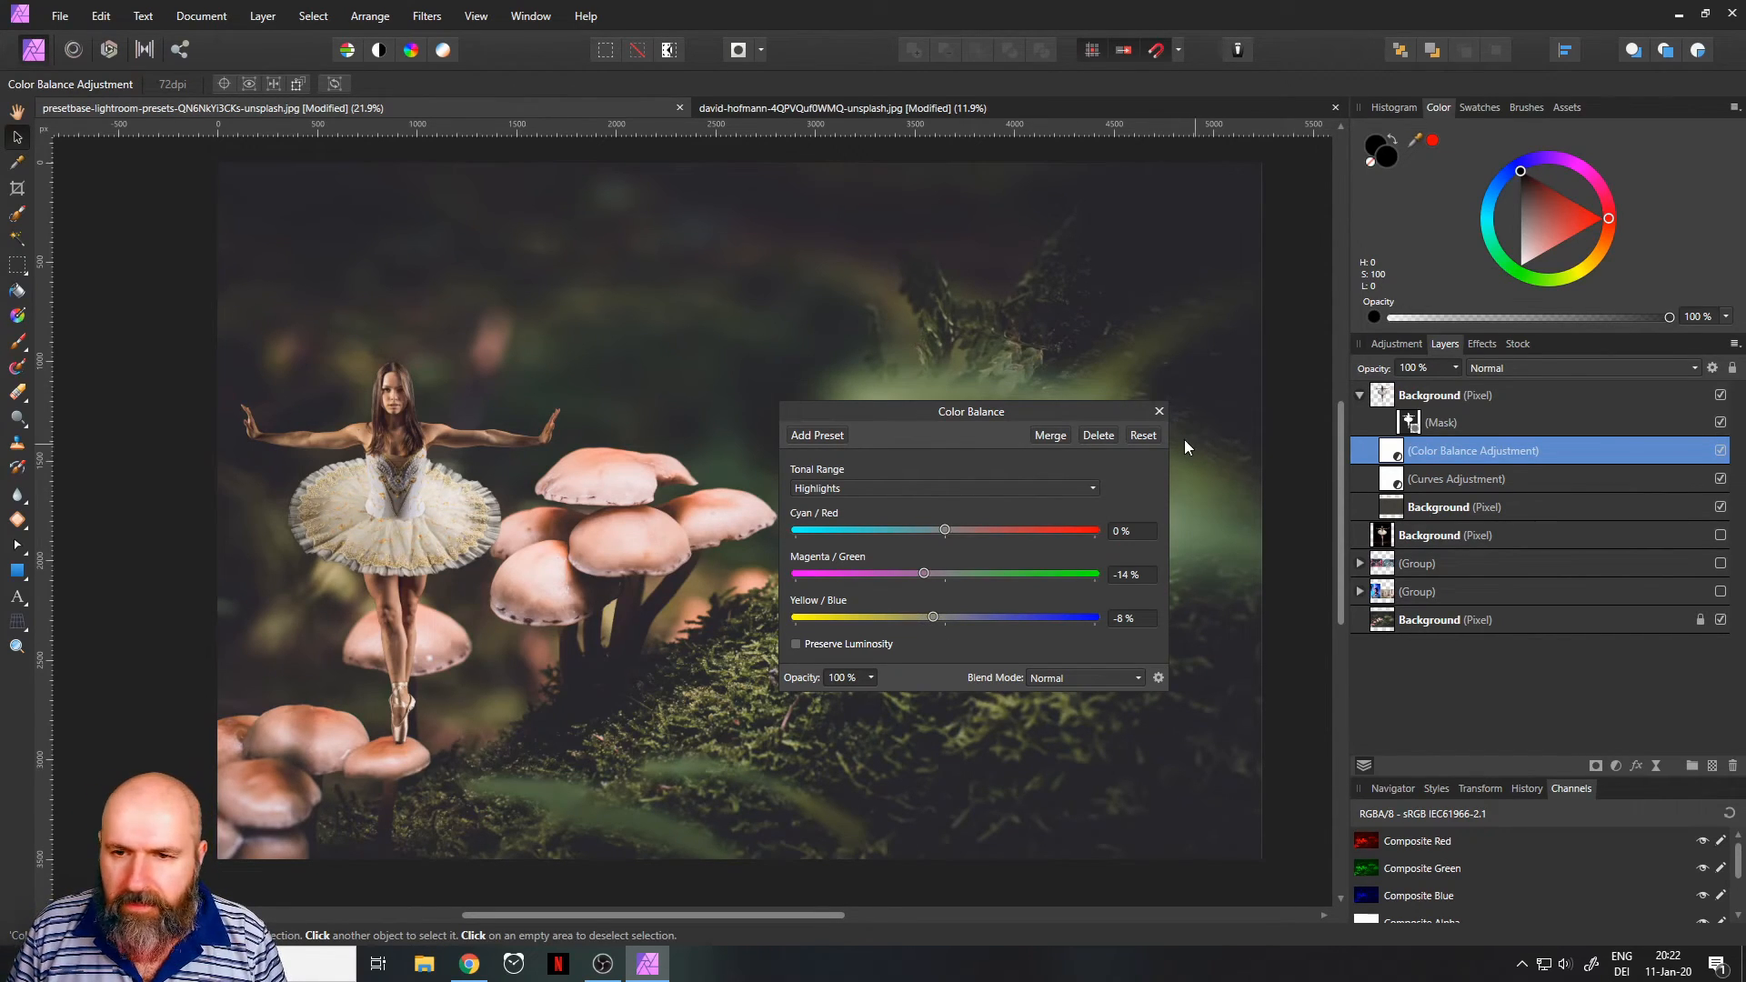
{"action": "left_click", "coordinate": [1158, 412]}
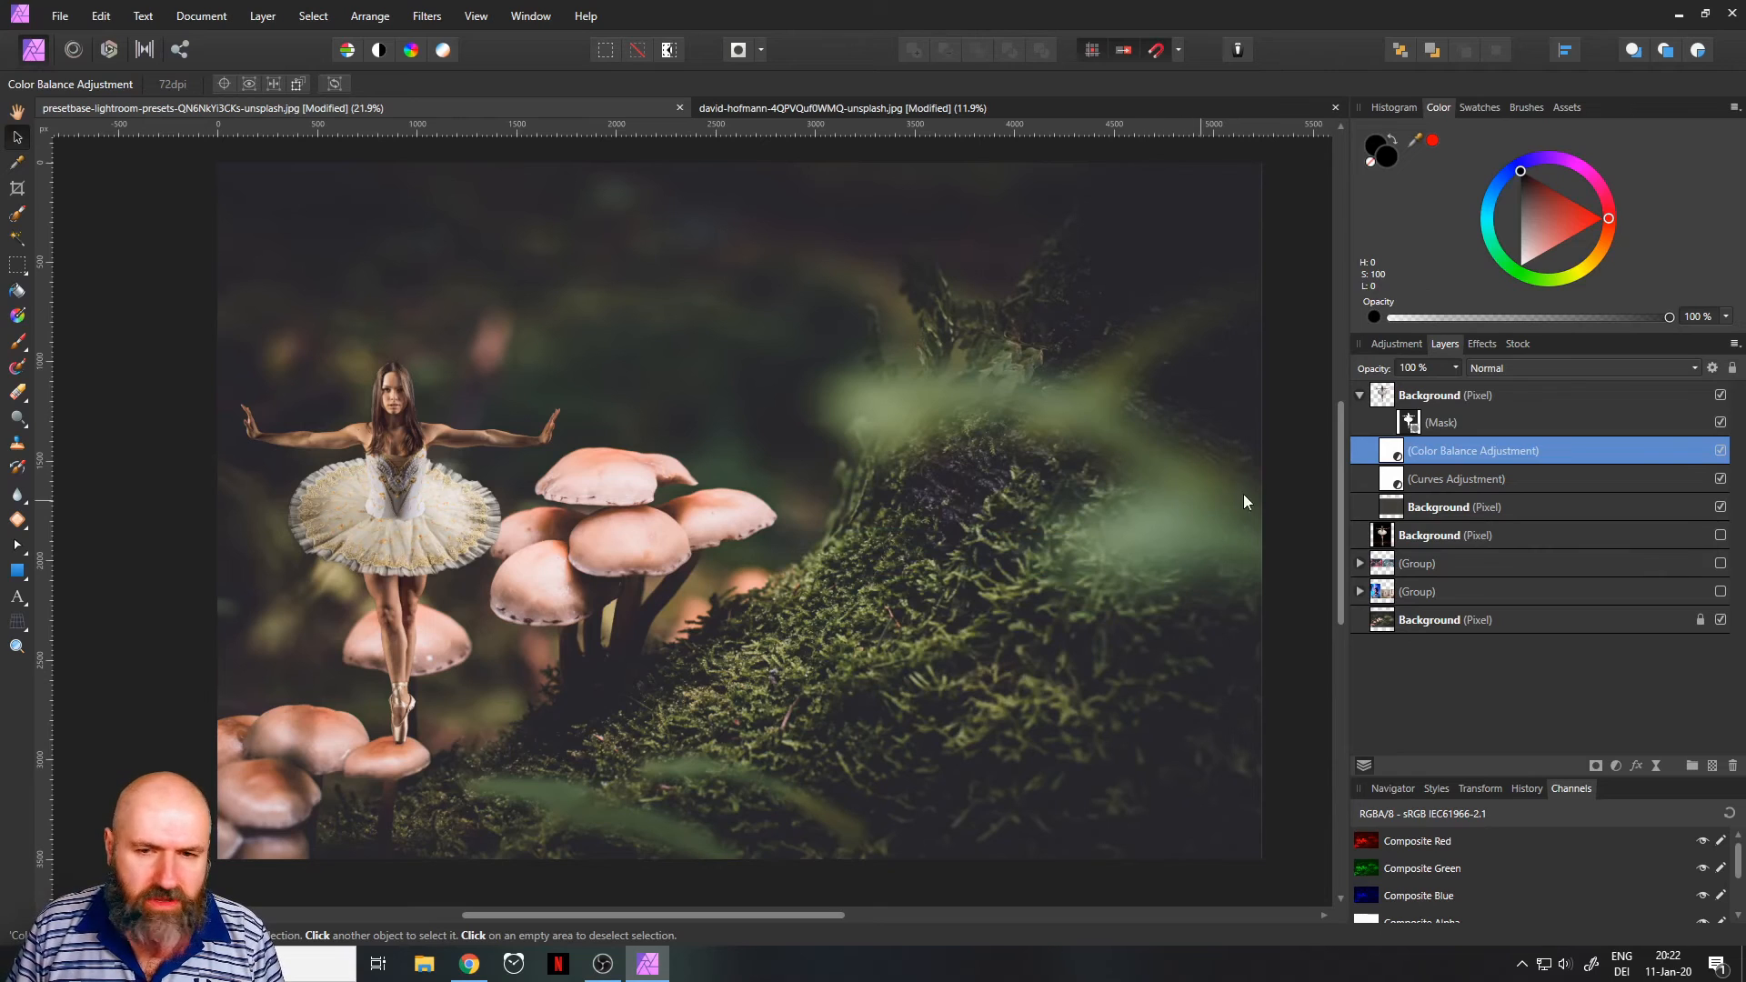
Step: Duplicate the dancer layer and hide the Color Balance, Curves and averaged colour layers inside the upper copy
{"action": "right_click", "coordinate": [1383, 399]}
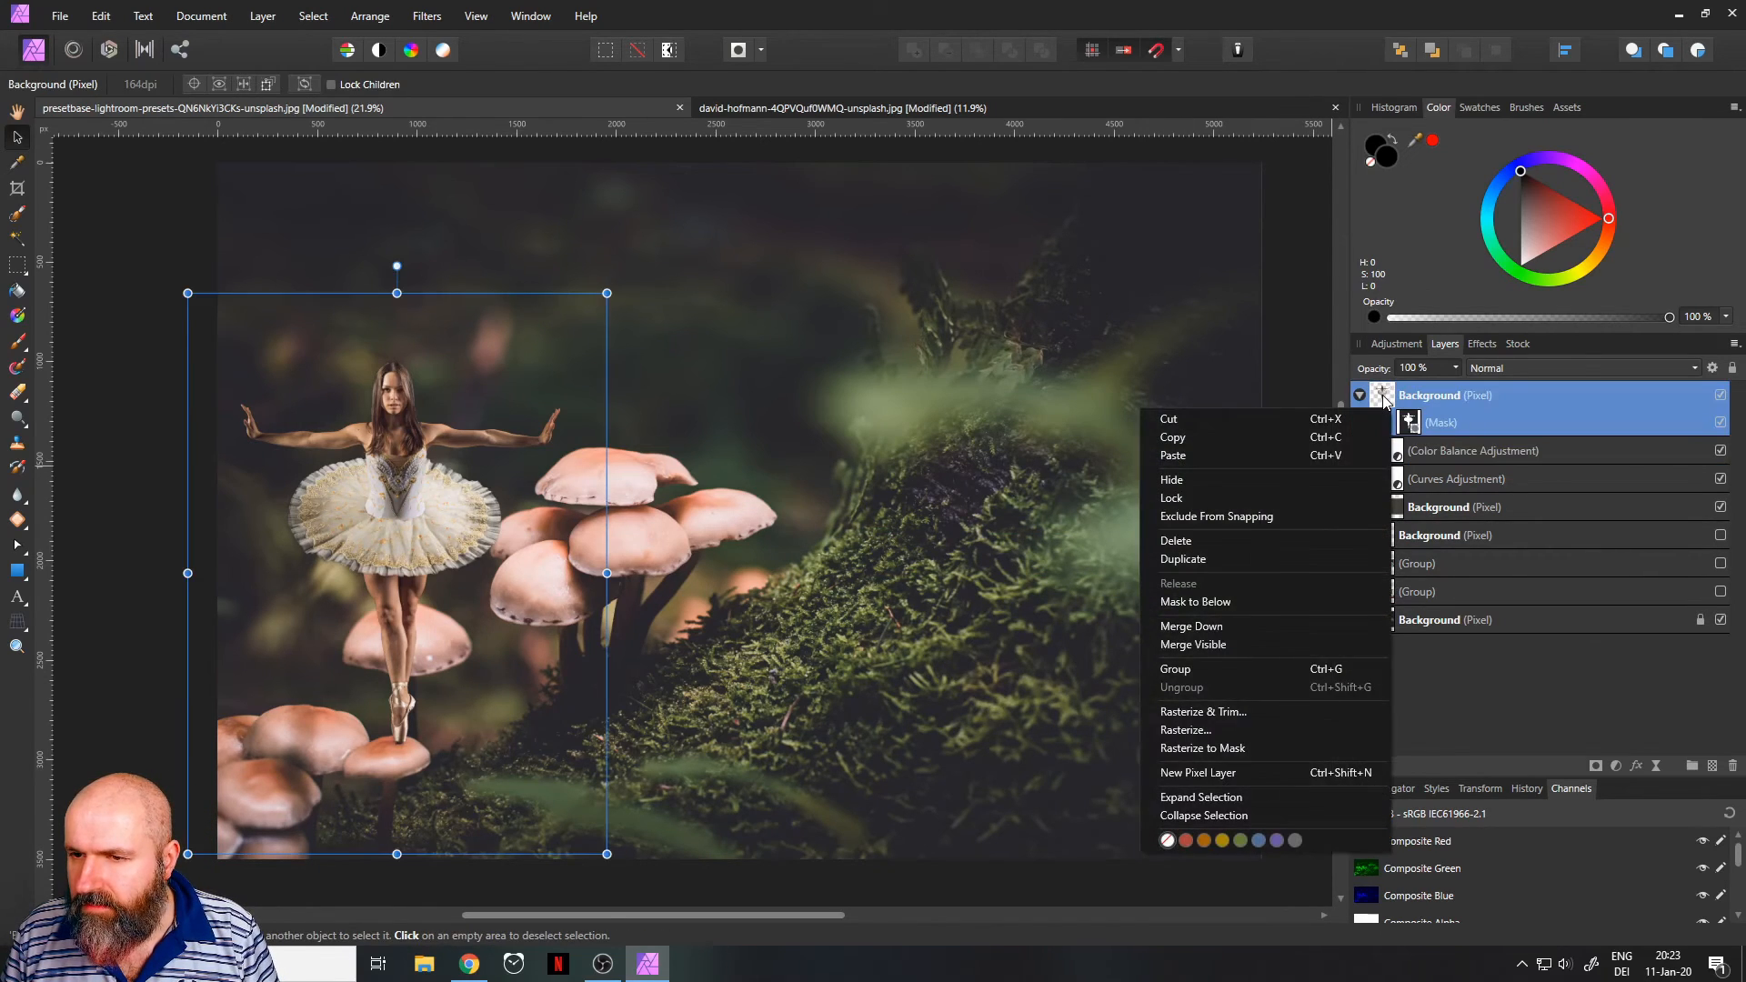
{"action": "left_click", "coordinate": [1187, 556]}
{"action": "left_click", "coordinate": [1360, 394]}
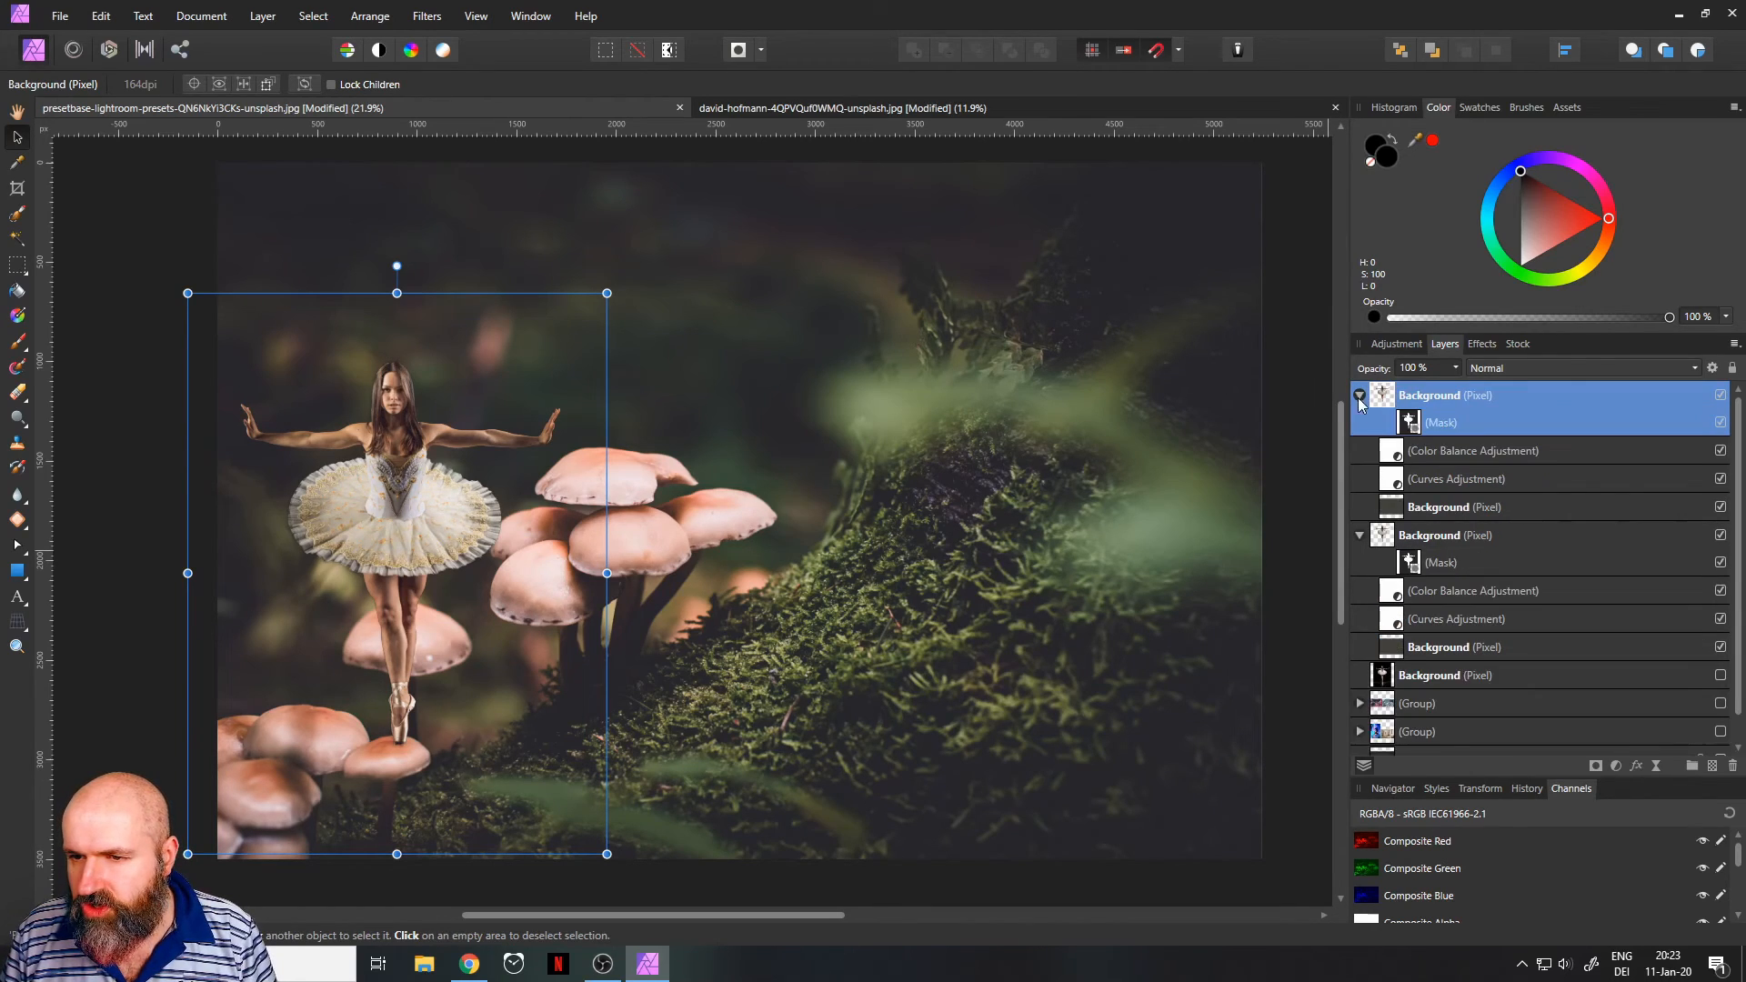
{"action": "left_click", "coordinate": [1720, 450]}
{"action": "left_click", "coordinate": [1719, 478]}
{"action": "left_click", "coordinate": [1719, 506]}
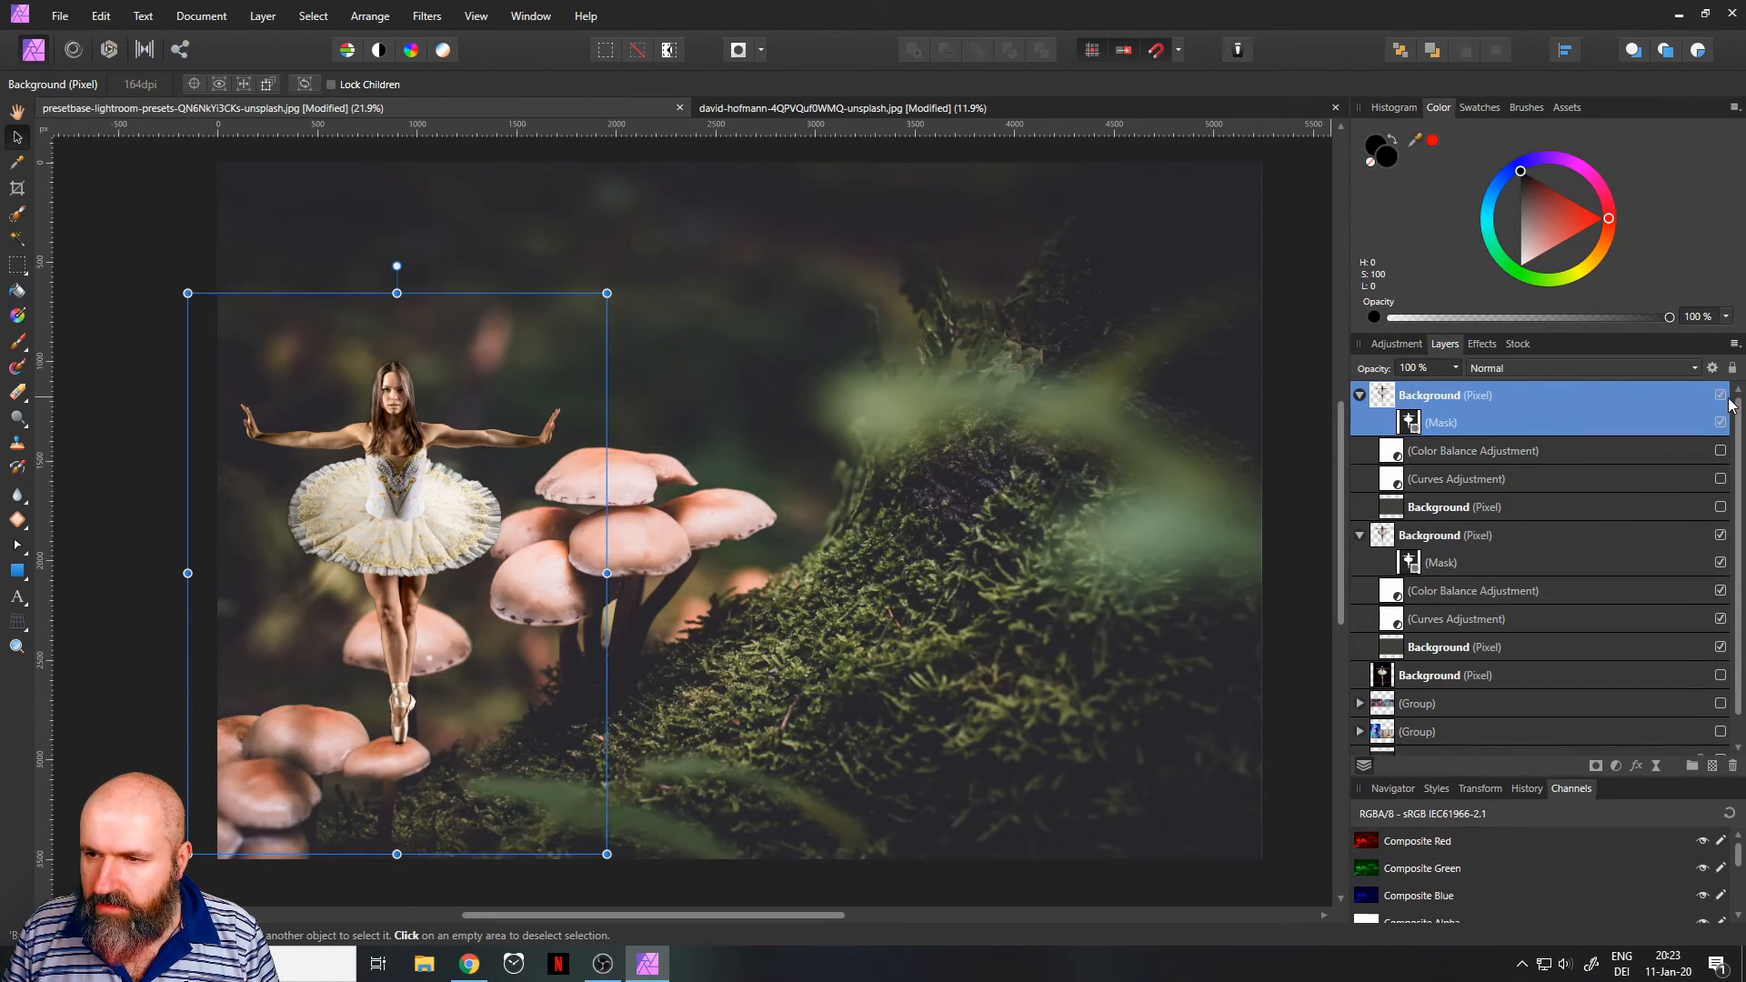
Step: Compare the unadjusted dancer copy with the colour-matched dancer by switching the copy's visibility, leaving the copy hidden
{"action": "scroll", "coordinate": [355, 499], "scroll_direction": "up", "scroll_amount": 5}
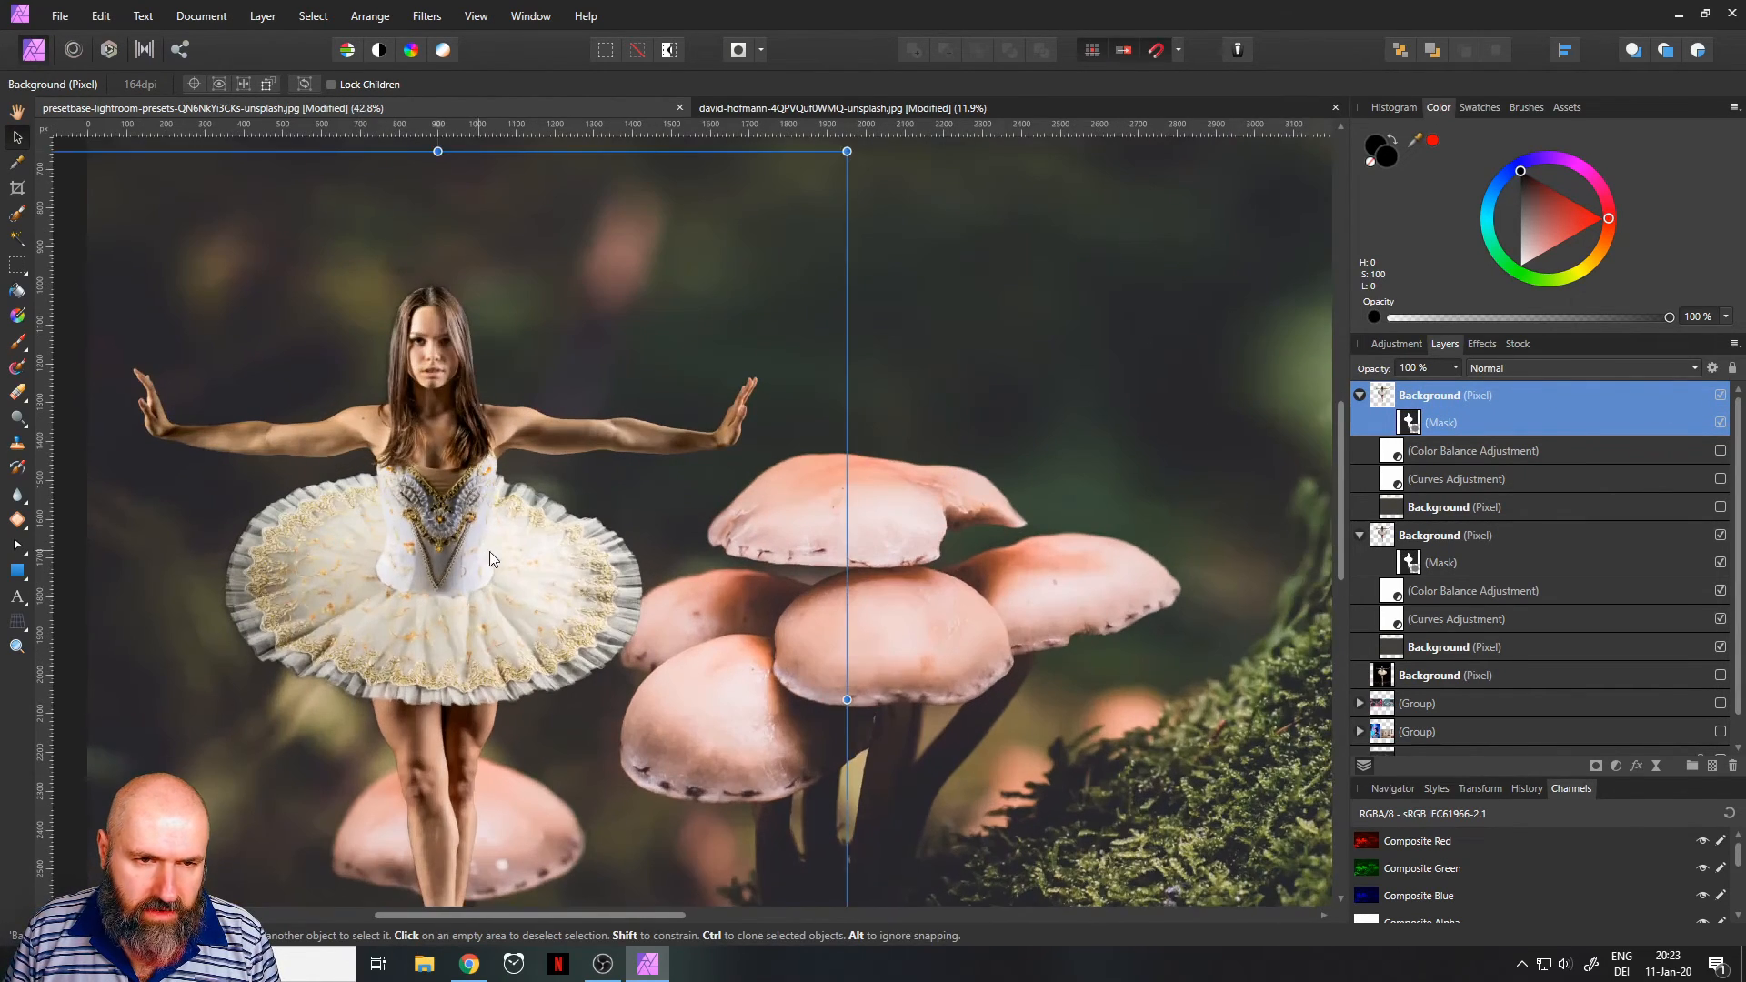
{"action": "scroll", "coordinate": [700, 418], "scroll_direction": "down", "scroll_amount": 2}
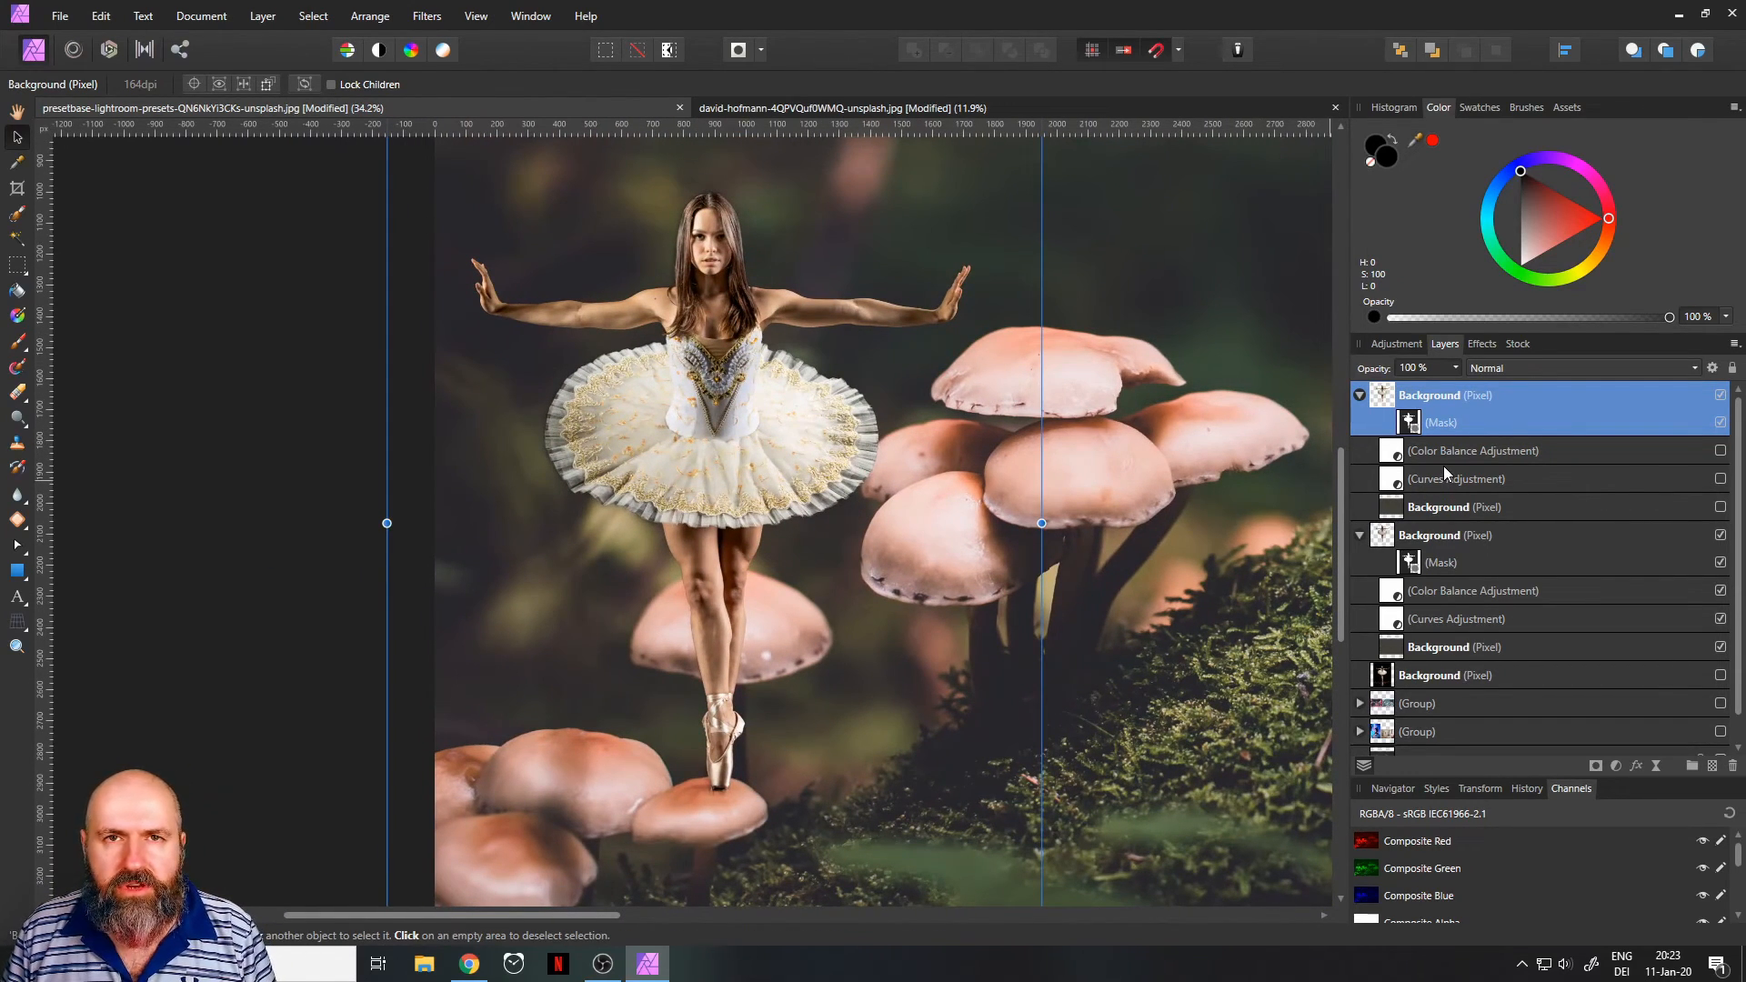
{"action": "left_click", "coordinate": [1720, 396]}
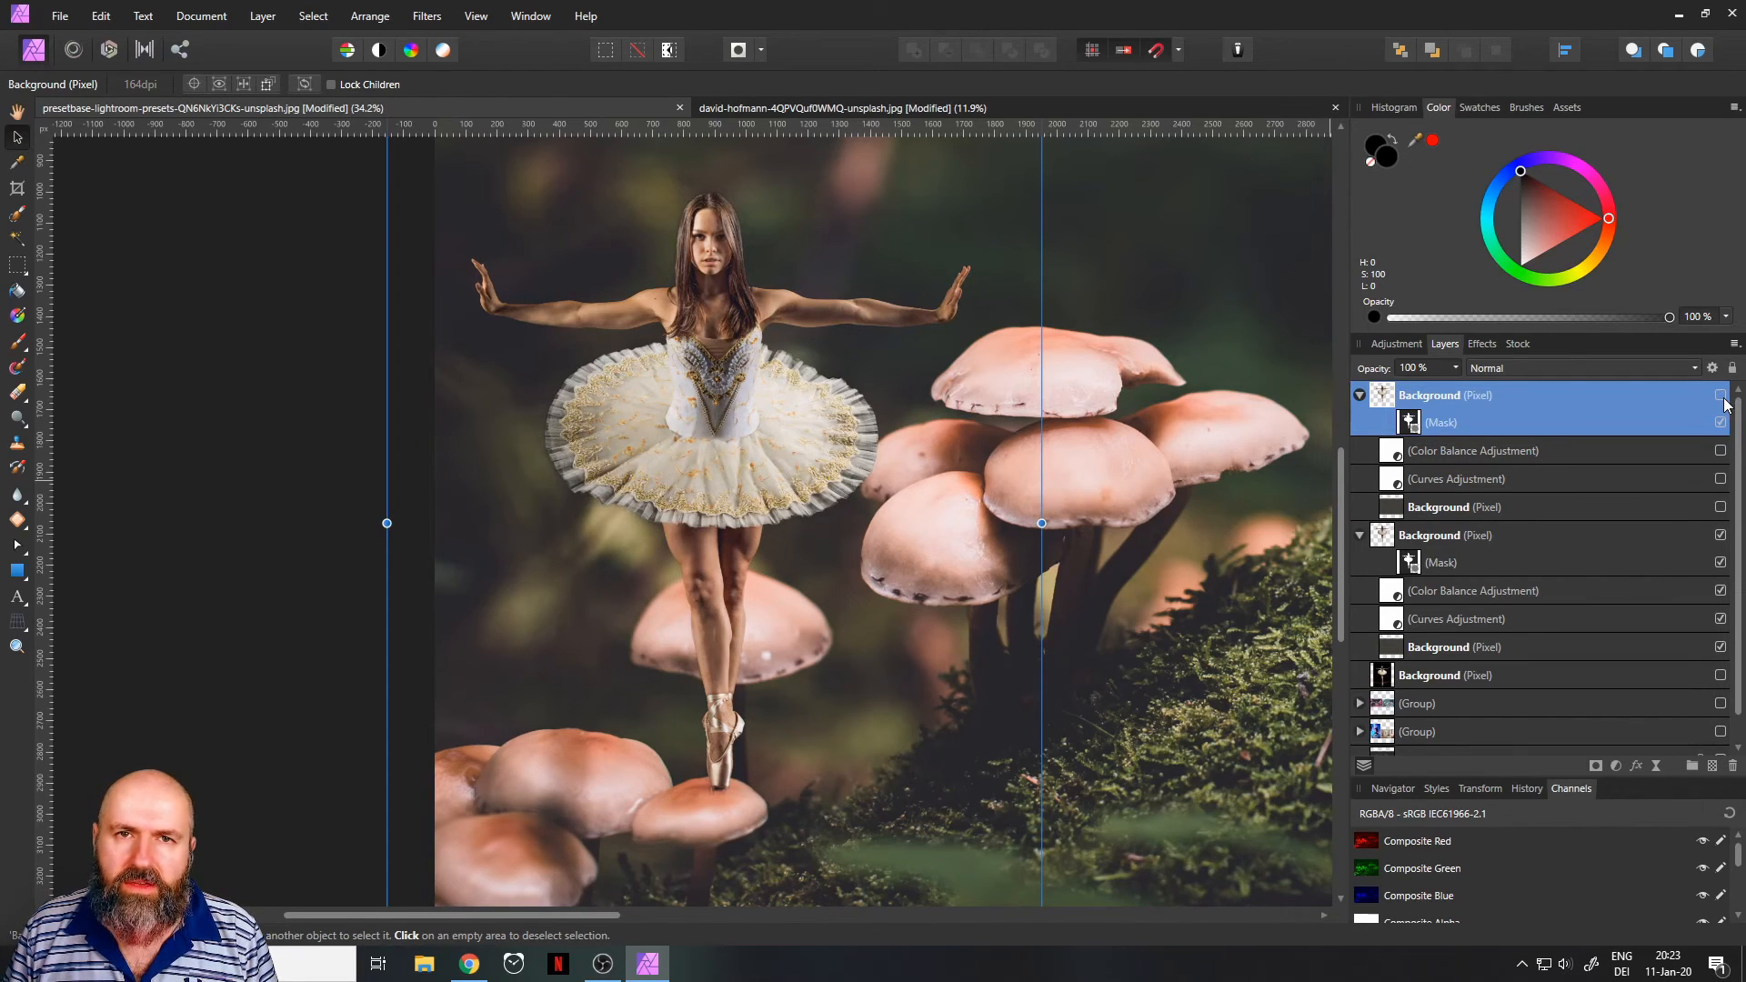
{"action": "left_click", "coordinate": [1722, 397]}
{"action": "left_click", "coordinate": [1721, 397]}
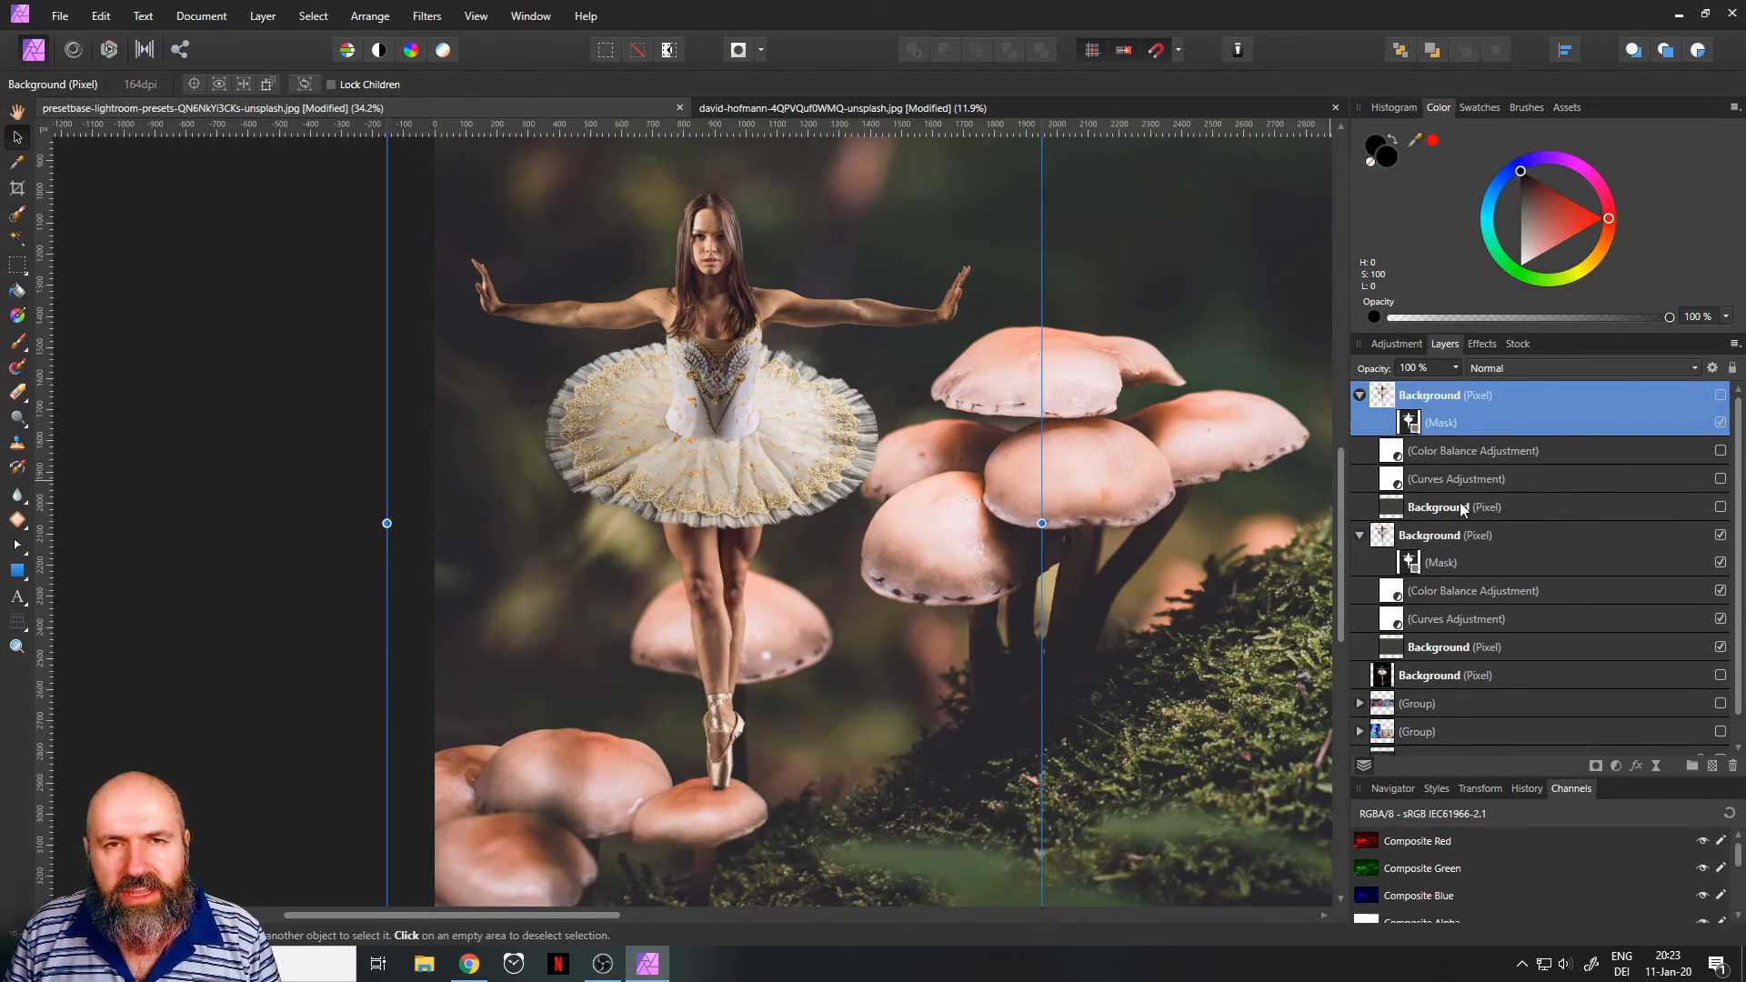
{"action": "left_click", "coordinate": [1720, 396]}
{"action": "left_click", "coordinate": [1721, 396]}
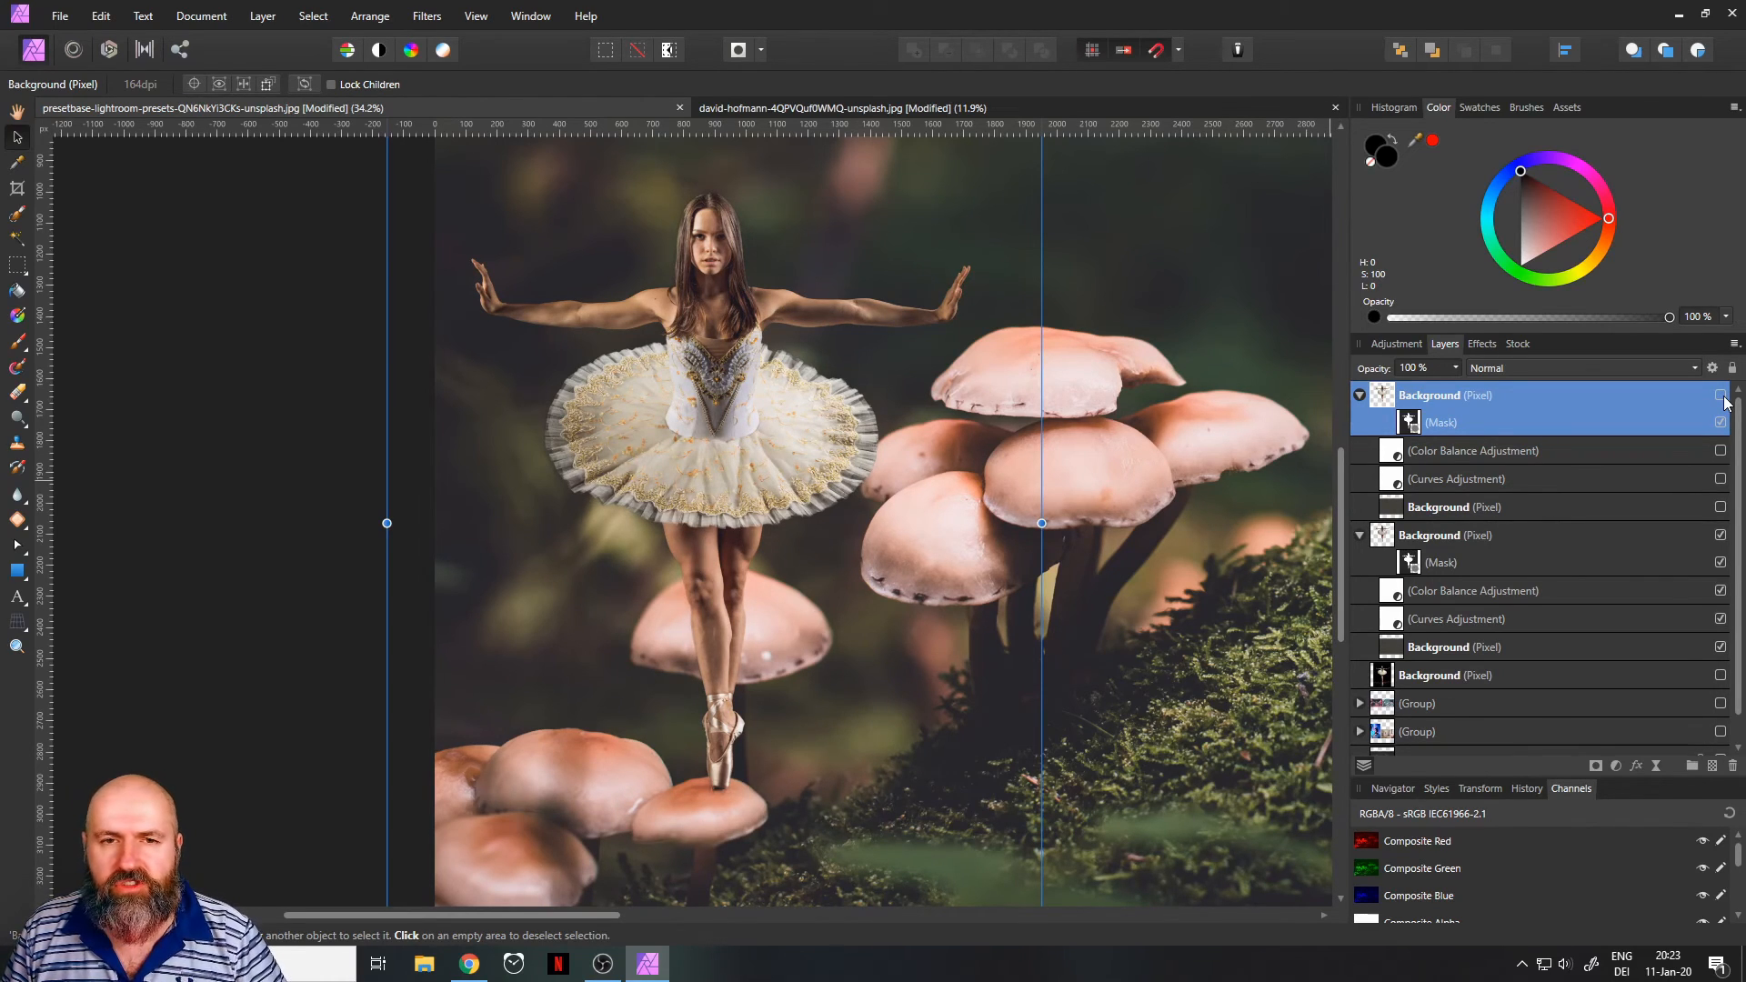
{"action": "left_click", "coordinate": [1720, 395]}
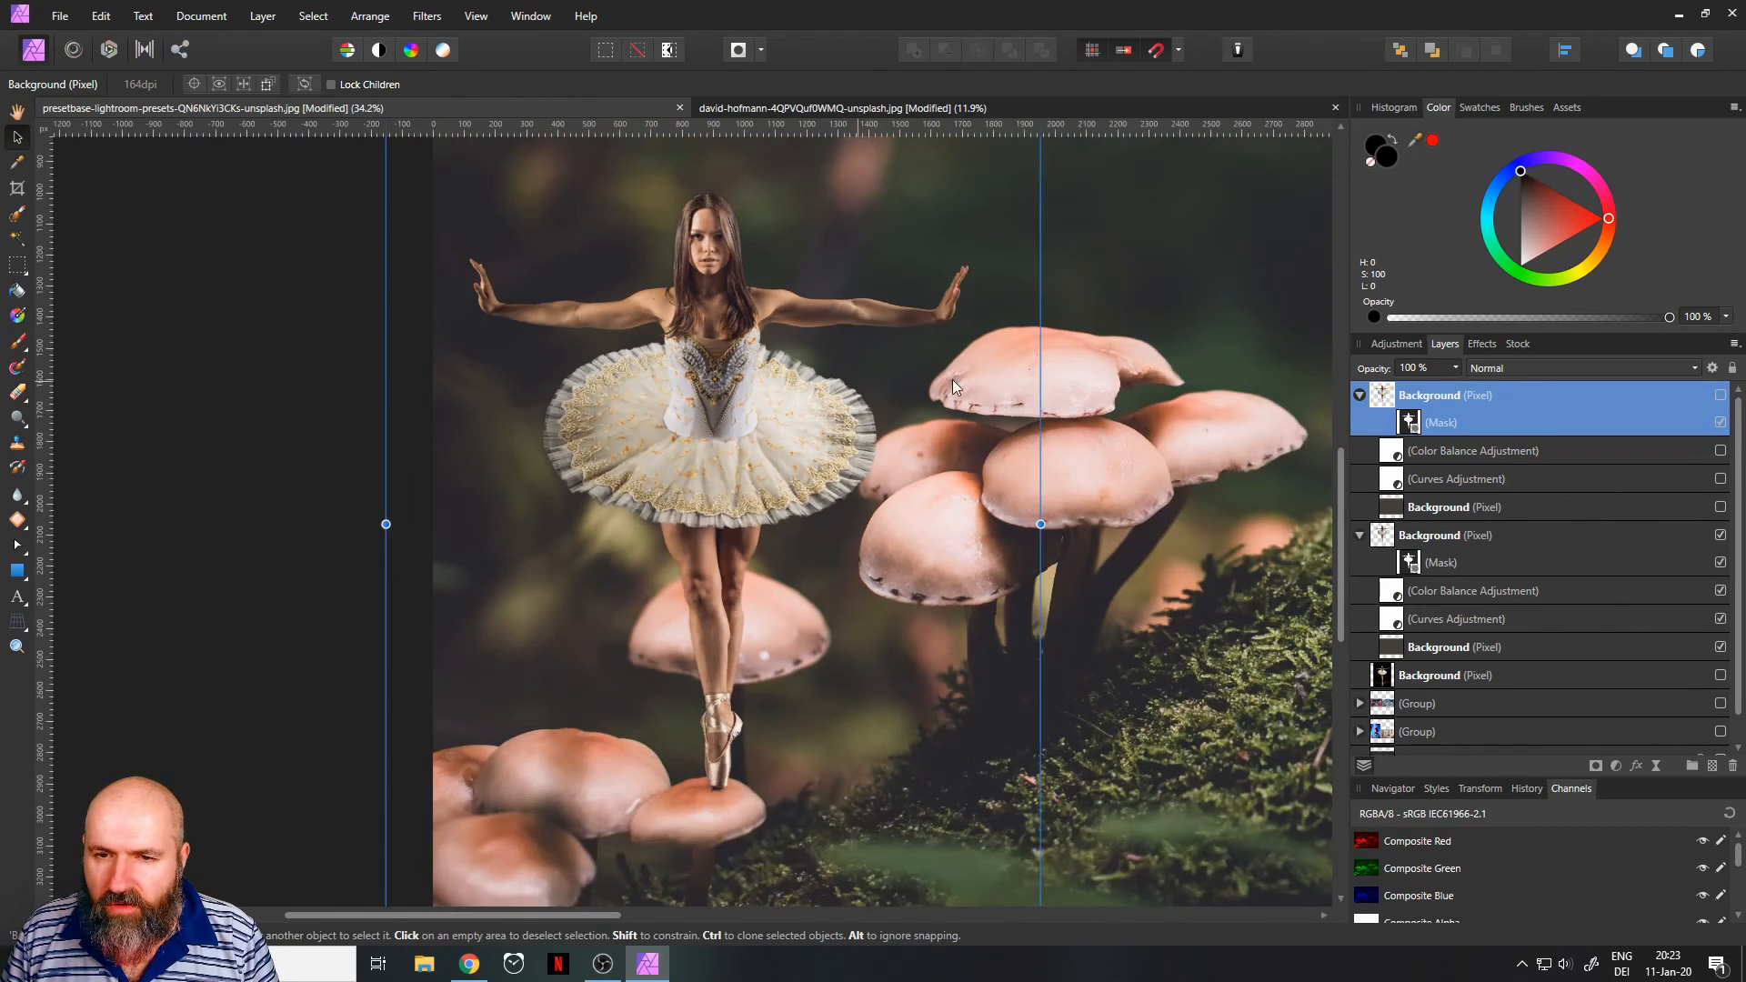
Step: Flip the colour-matched dancer layer horizontally
{"action": "left_click_drag", "start_coordinate": [952, 379], "coordinate": [930, 415]}
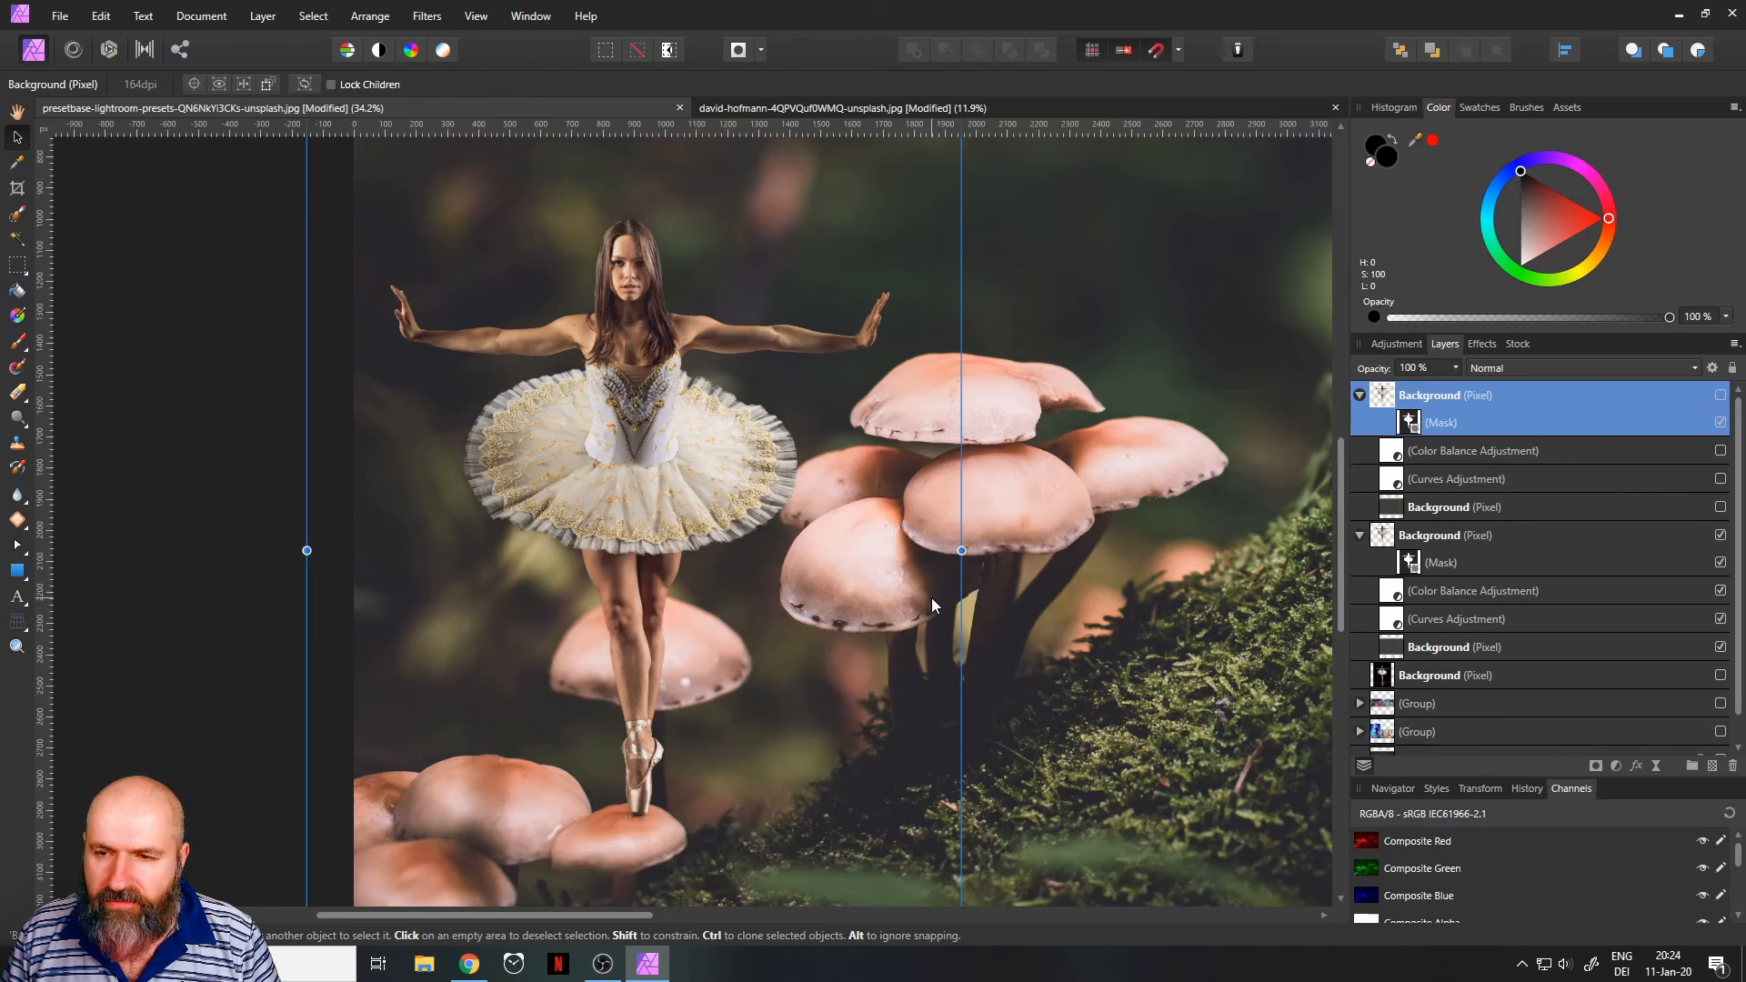
{"action": "left_click", "coordinate": [1380, 540]}
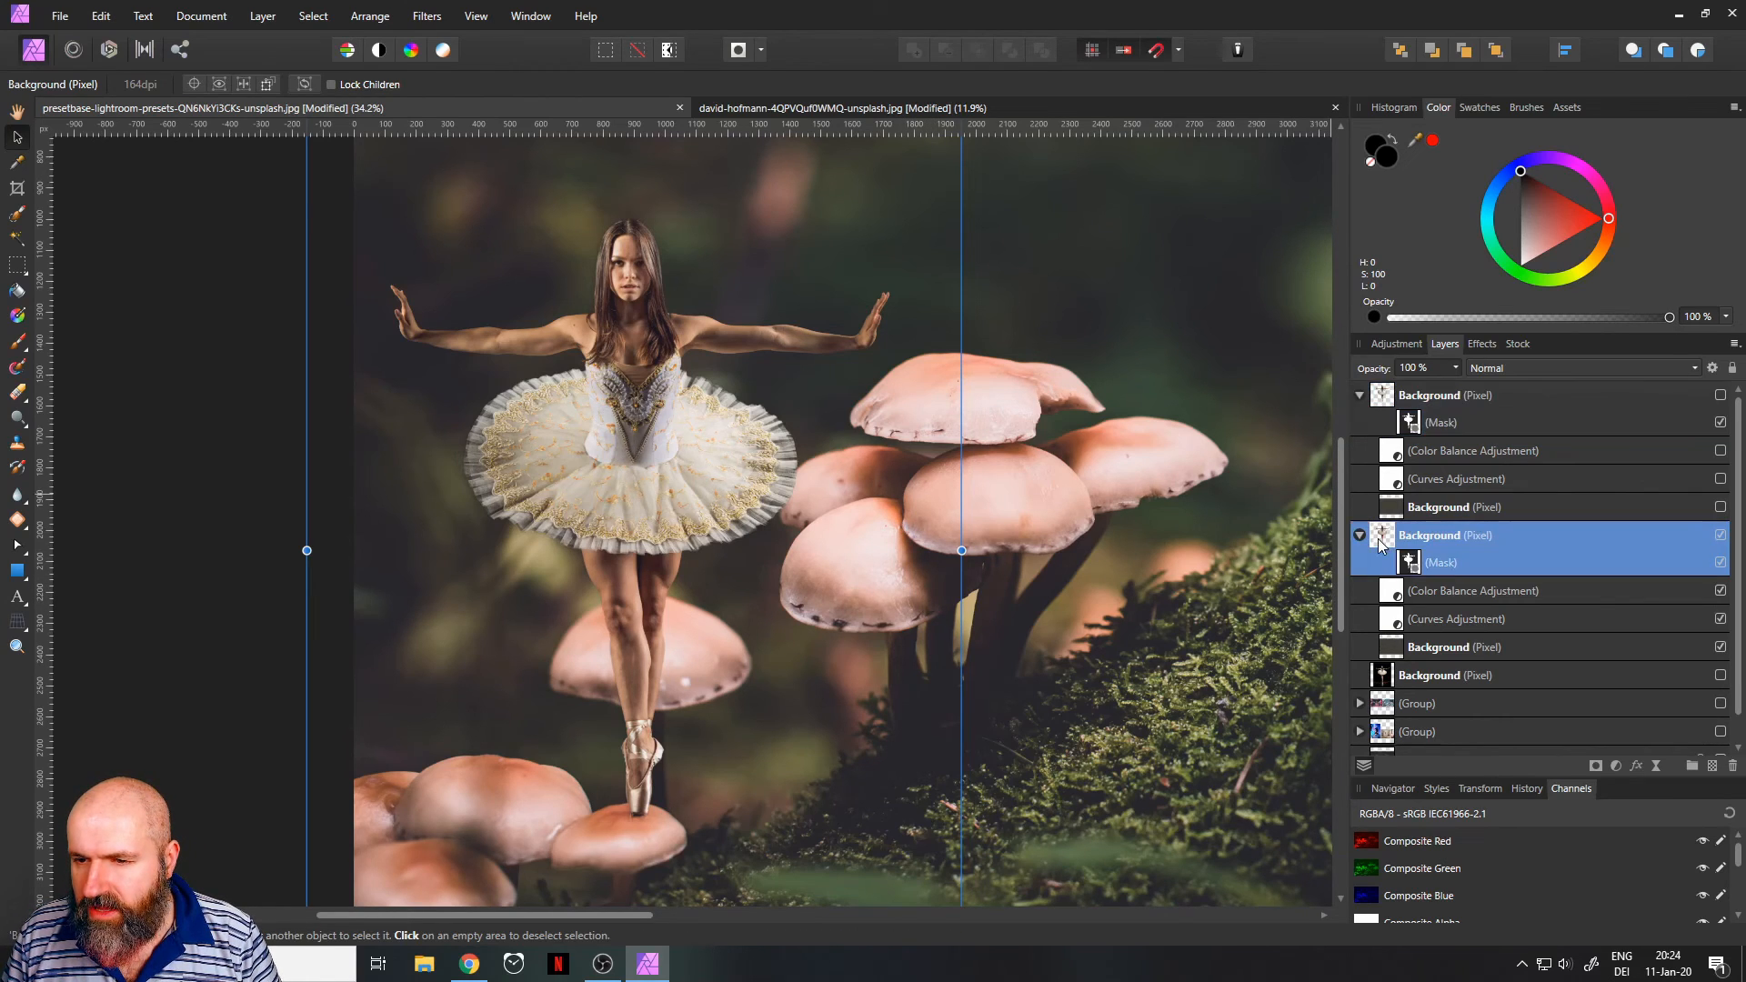
{"action": "left_click", "coordinate": [371, 20]}
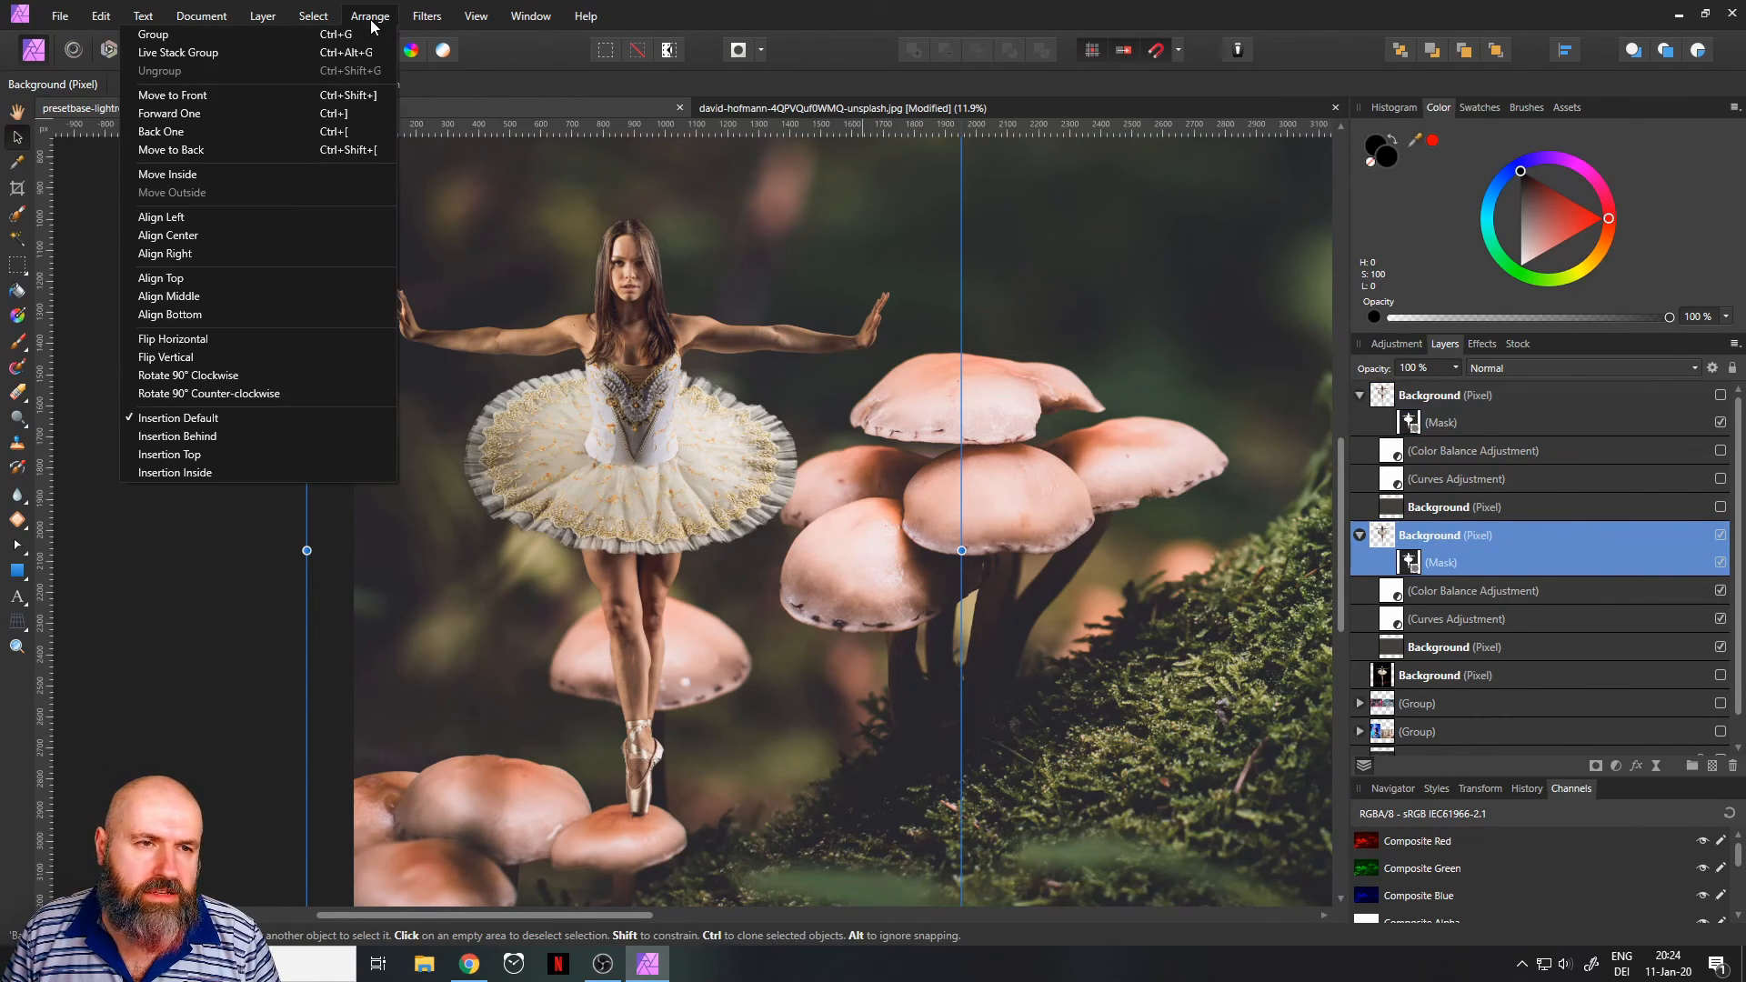
{"action": "left_click", "coordinate": [271, 339]}
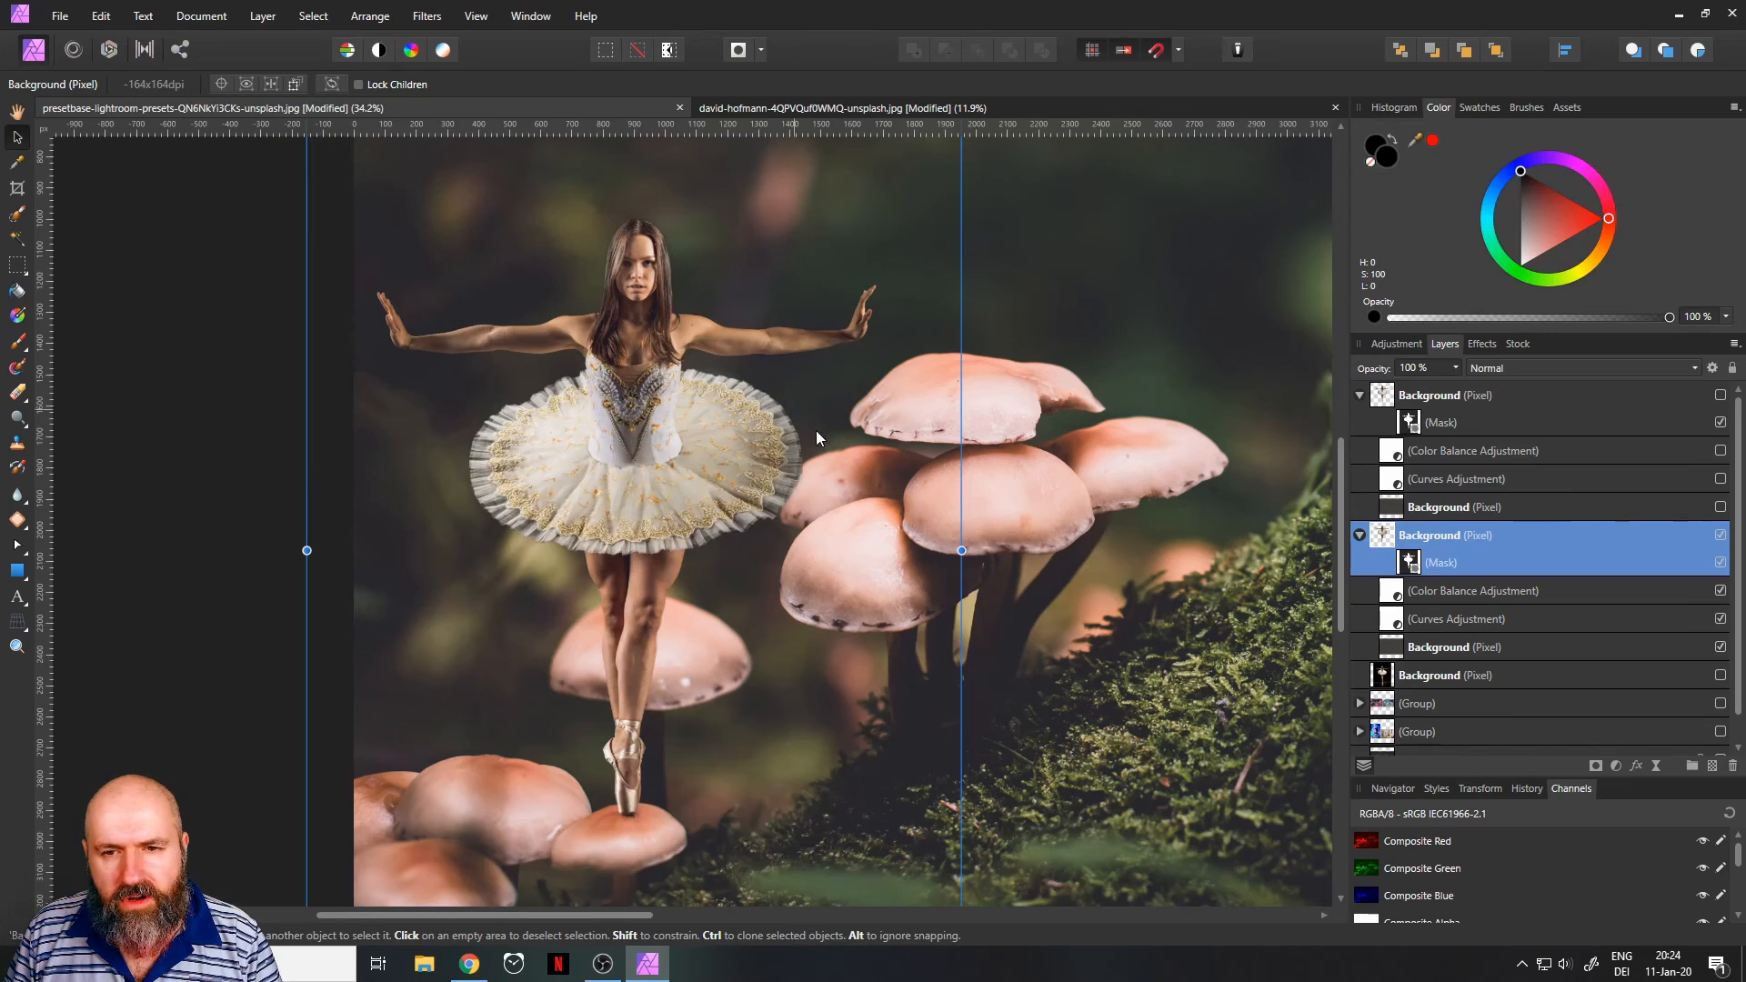
Step: Rotate the flipped dancer very slightly counter-clockwise and deselect her
{"action": "scroll", "coordinate": [791, 473], "scroll_direction": "up", "scroll_amount": 2}
{"action": "scroll", "coordinate": [789, 472], "scroll_direction": "down", "scroll_amount": 3}
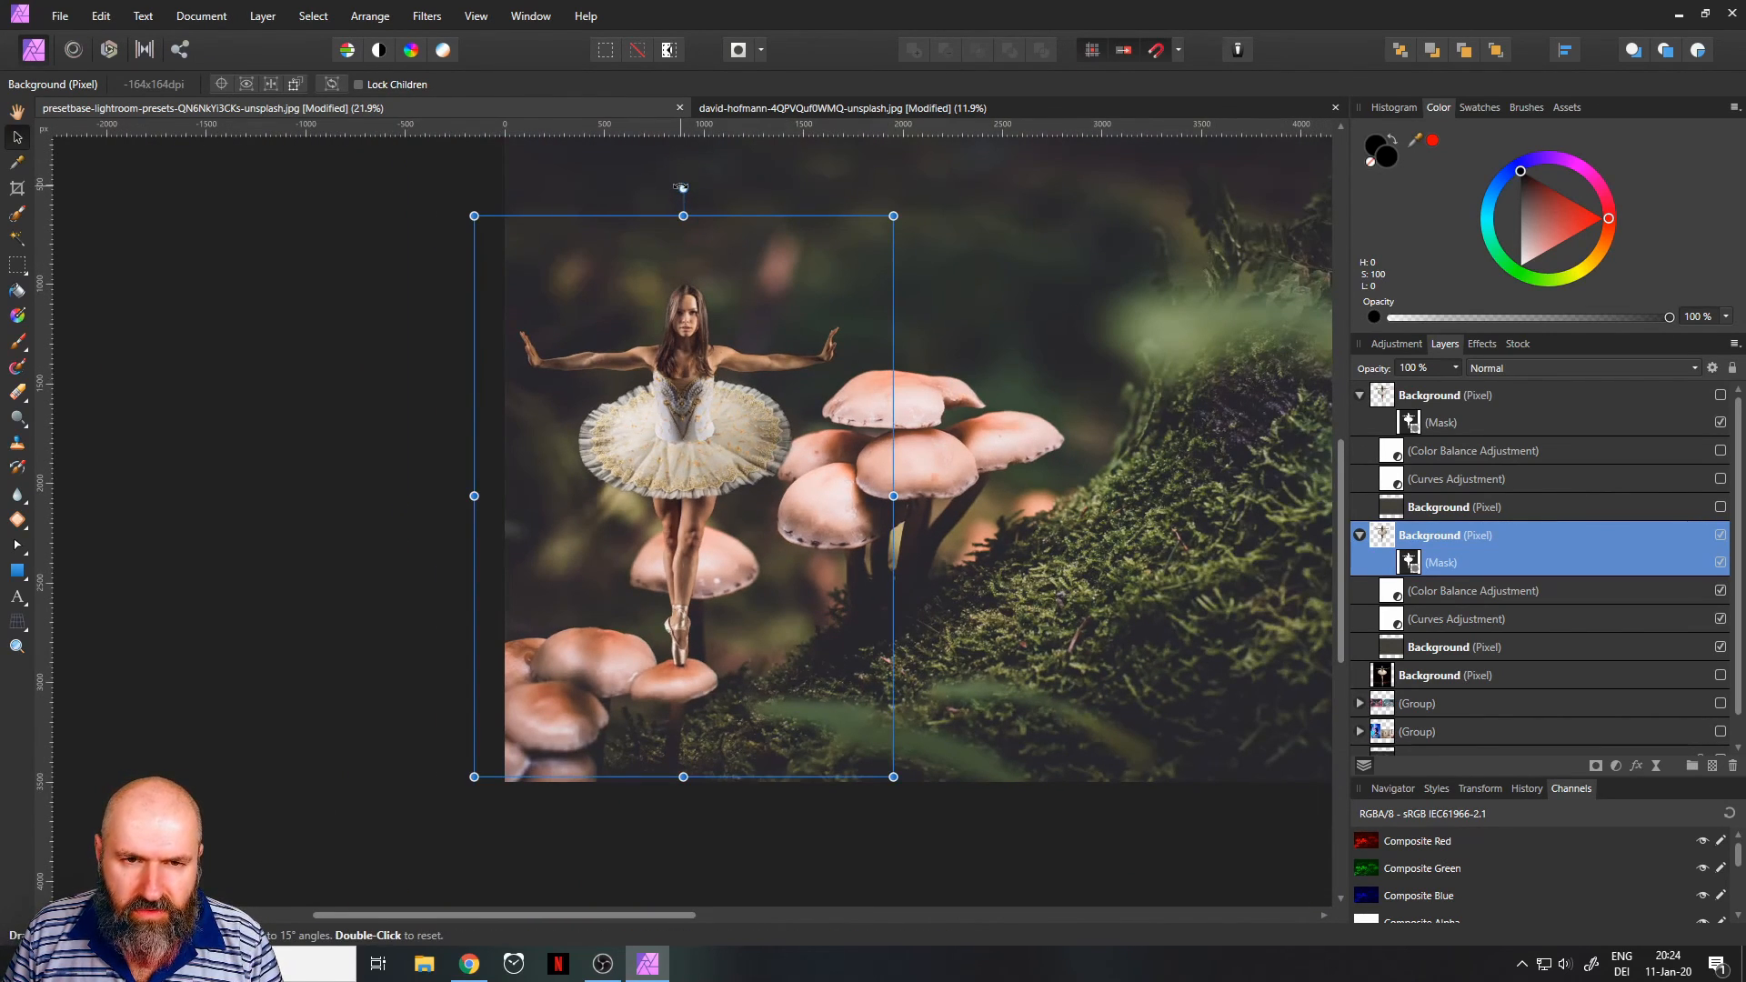
{"action": "left_click_drag", "start_coordinate": [683, 189], "coordinate": [679, 191]}
{"action": "left_click", "coordinate": [326, 248]}
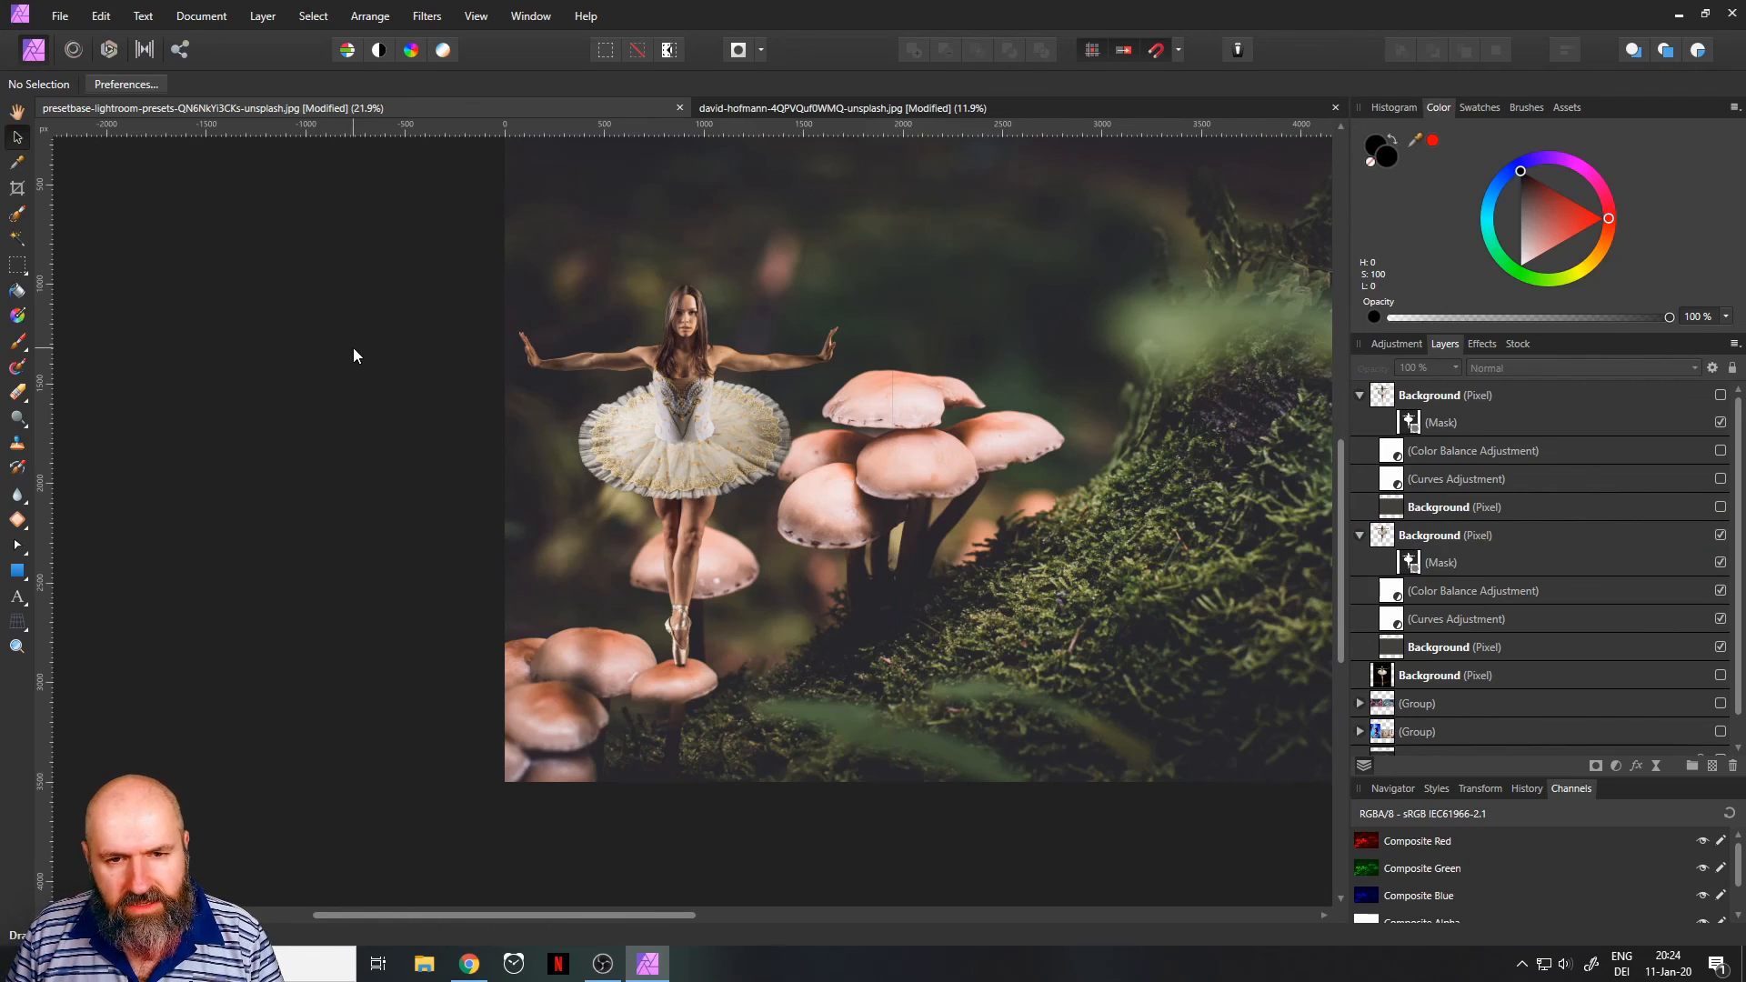
{"action": "left_click_drag", "start_coordinate": [487, 362], "coordinate": [231, 442]}
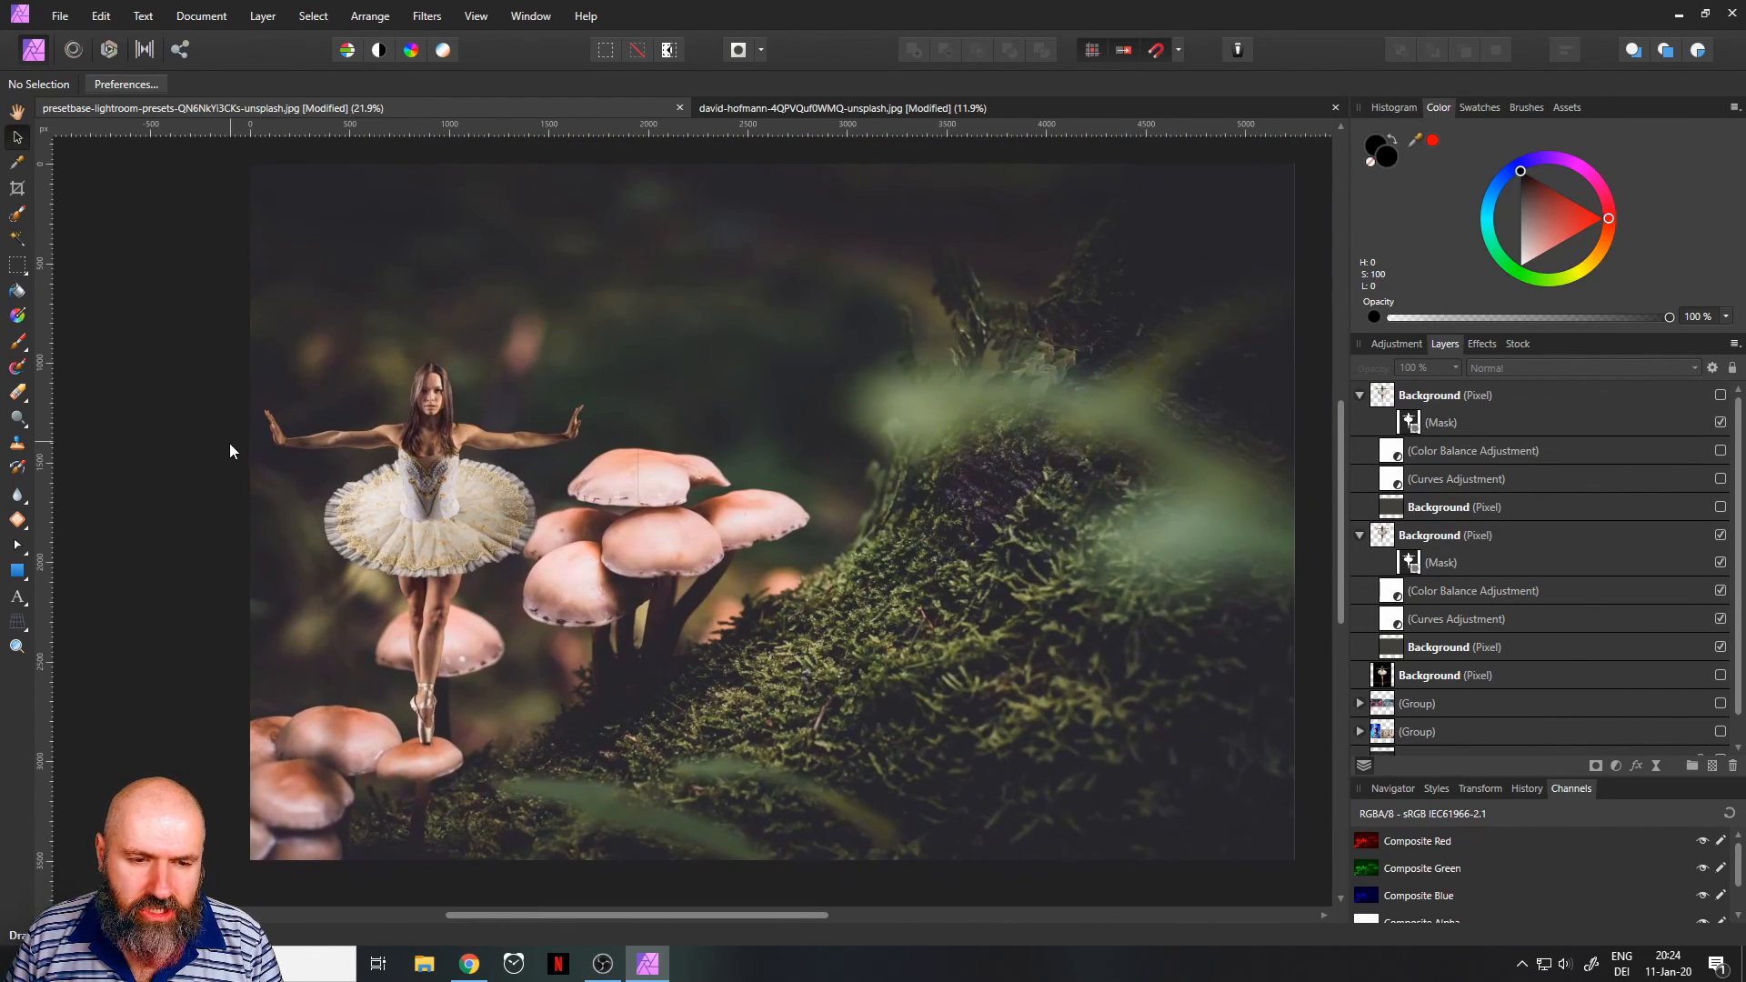